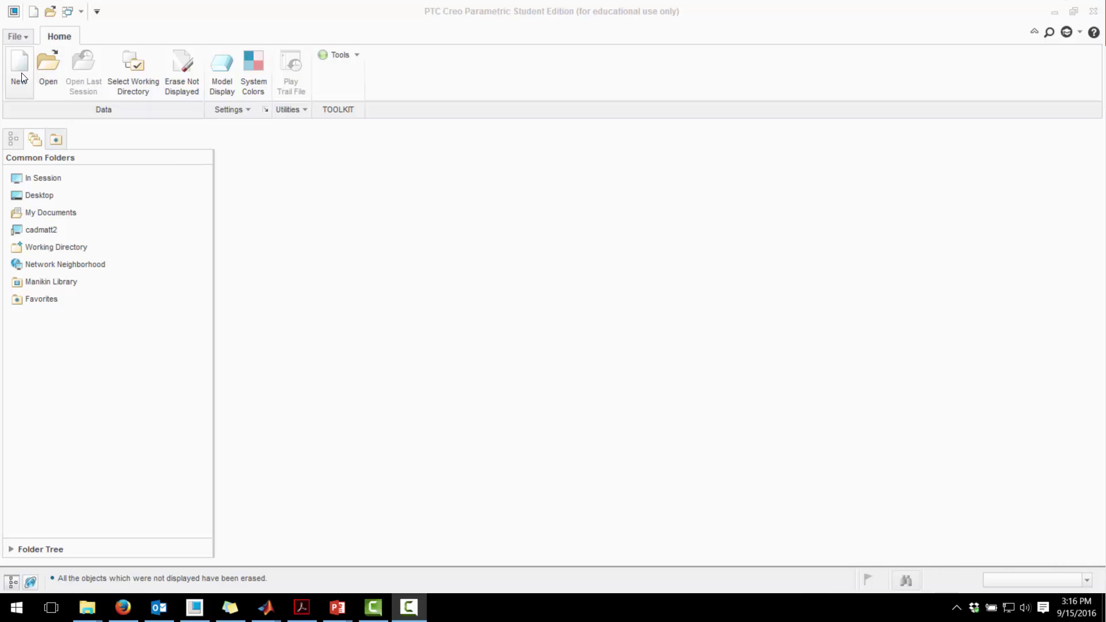
# - Create a new design assembly named Mechanism using the default template
pyautogui.click(23, 77)
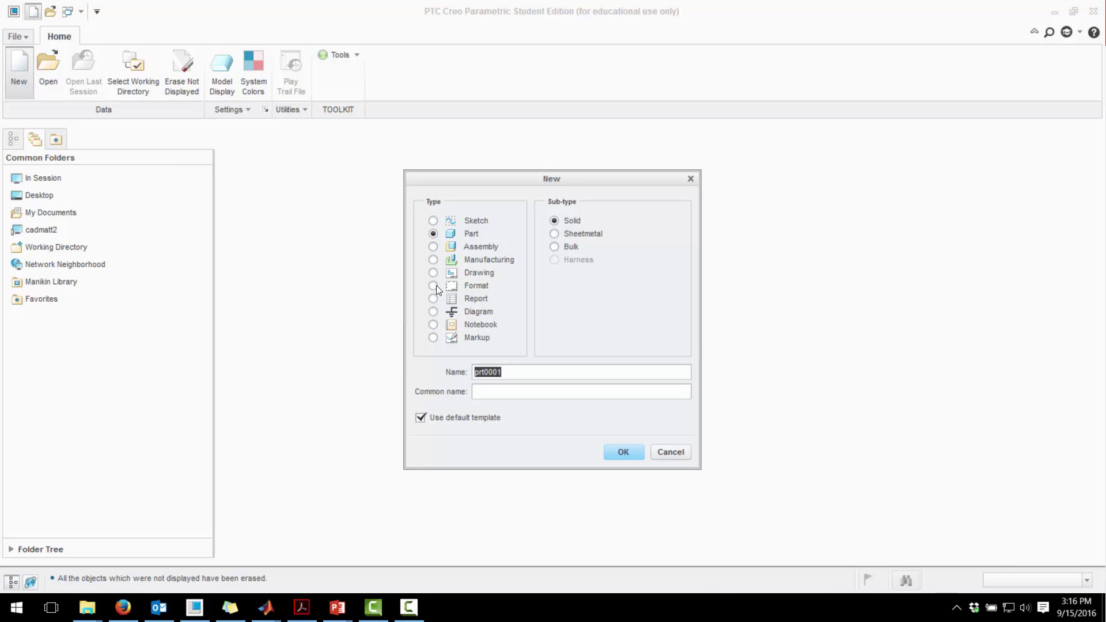
pyautogui.click(467, 251)
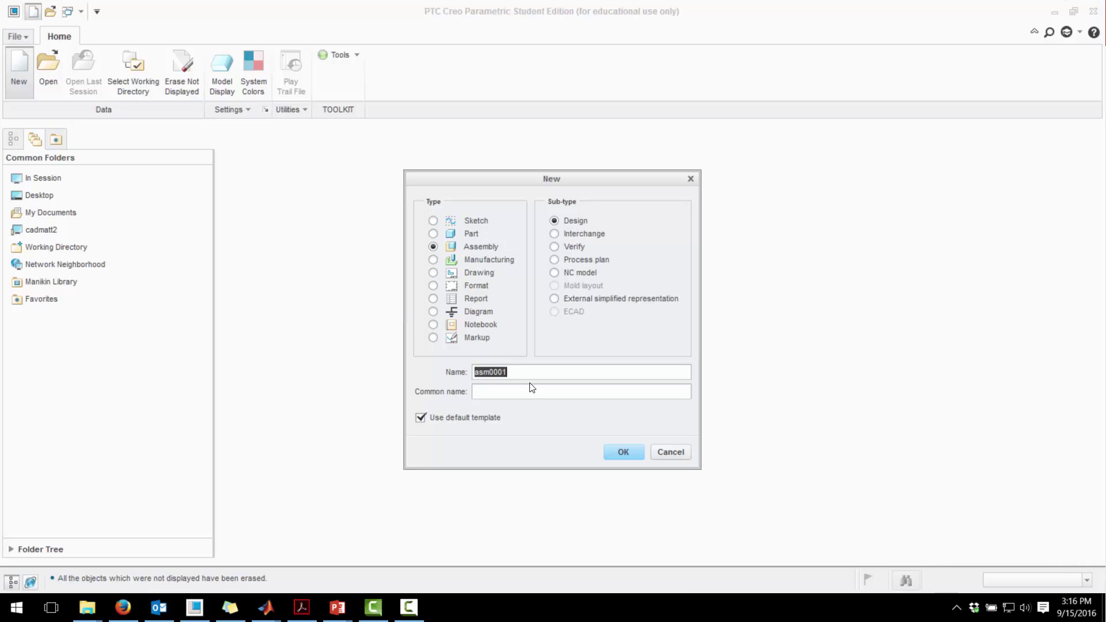
pyautogui.press('BackSpace')
pyautogui.write('Mechanism')
pyautogui.press('Return')
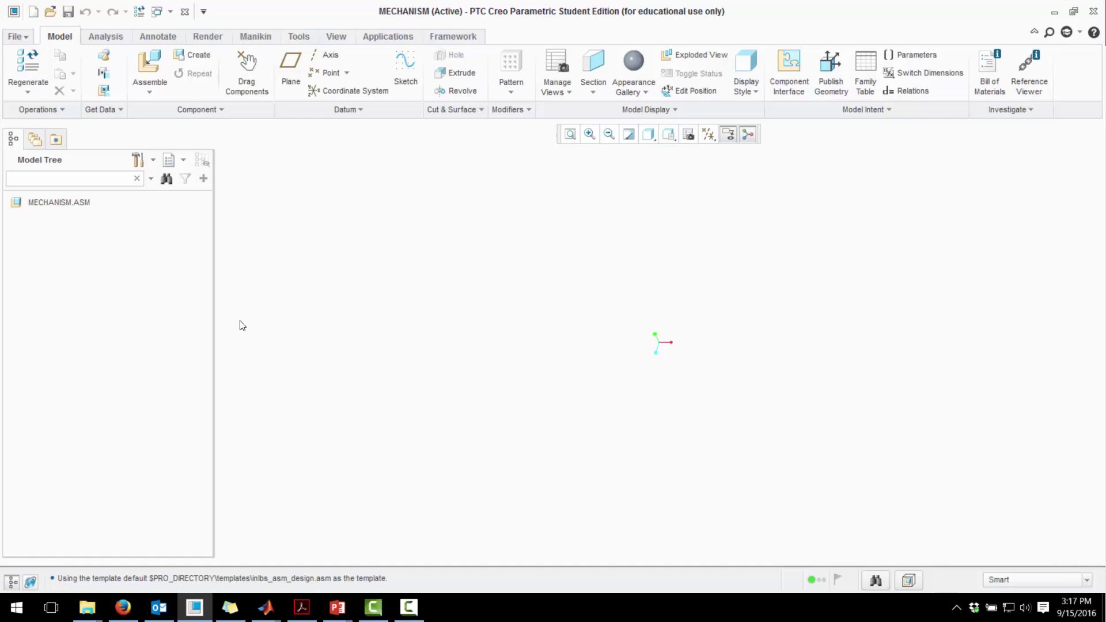
# - Bring the l12_yoke.prt part into the assembly as its first component
pyautogui.click(150, 64)
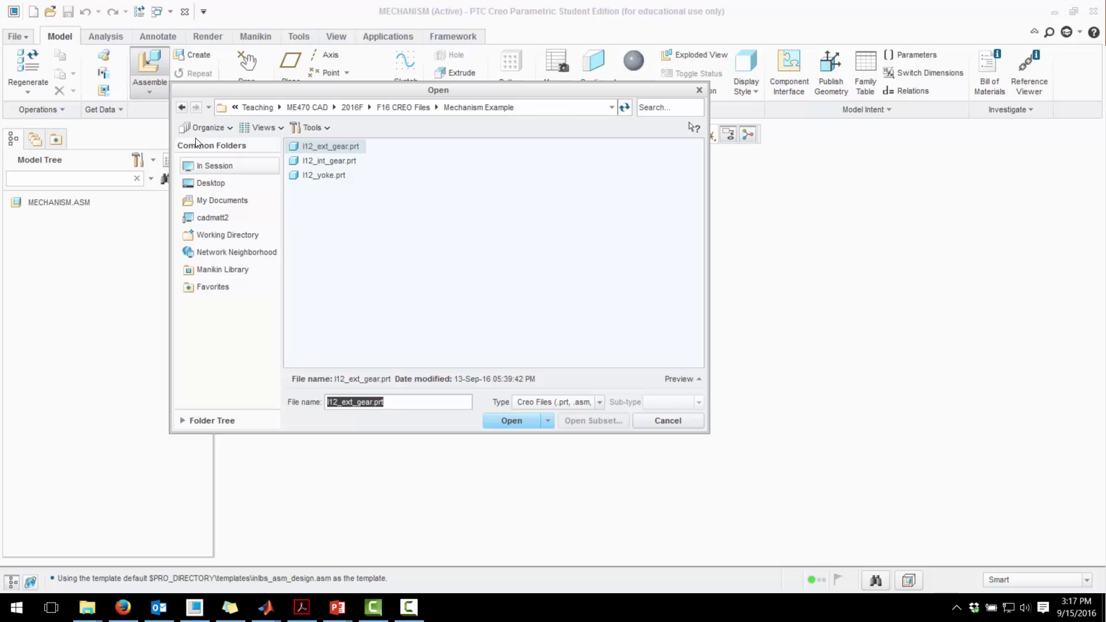
pyautogui.click(328, 175)
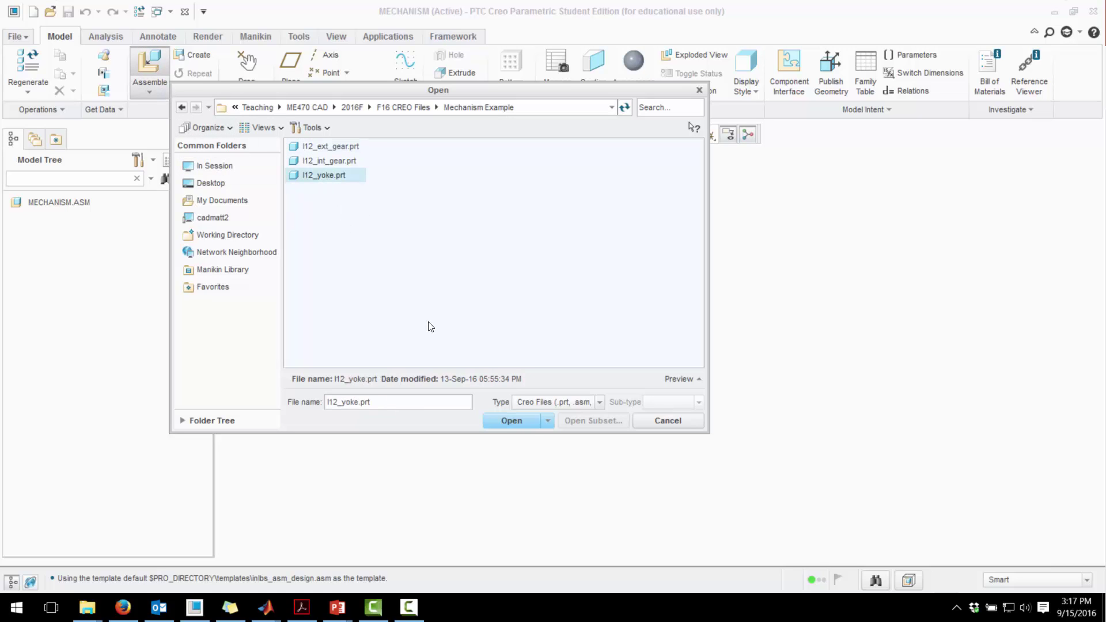
pyautogui.click(512, 421)
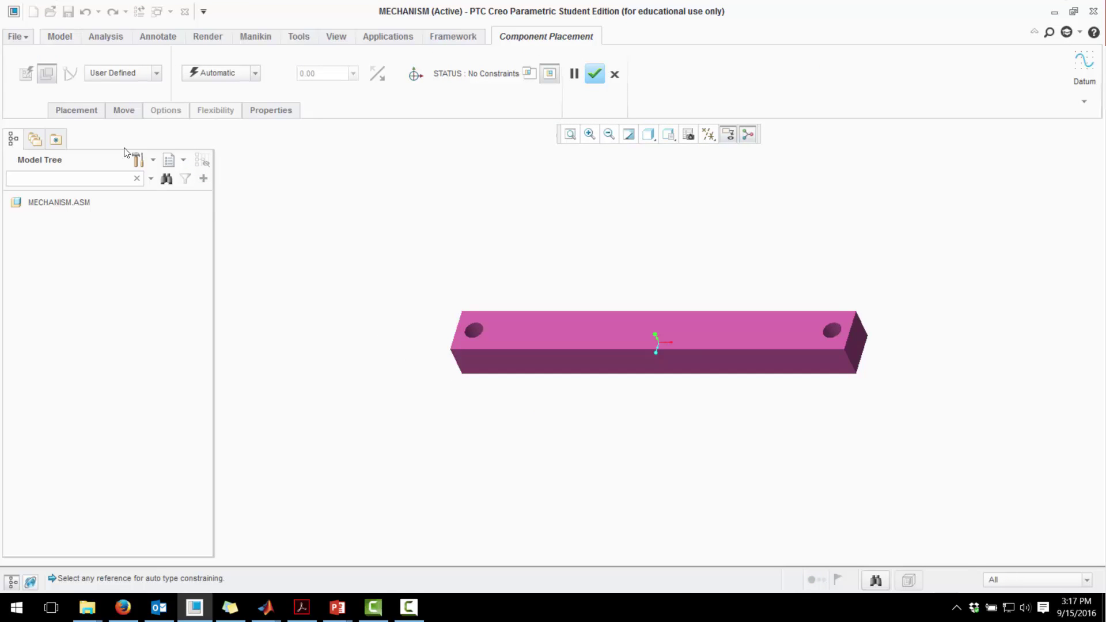
# - Fix the yoke at the assembly origin with a Default constraint and complete its placement
pyautogui.click(76, 110)
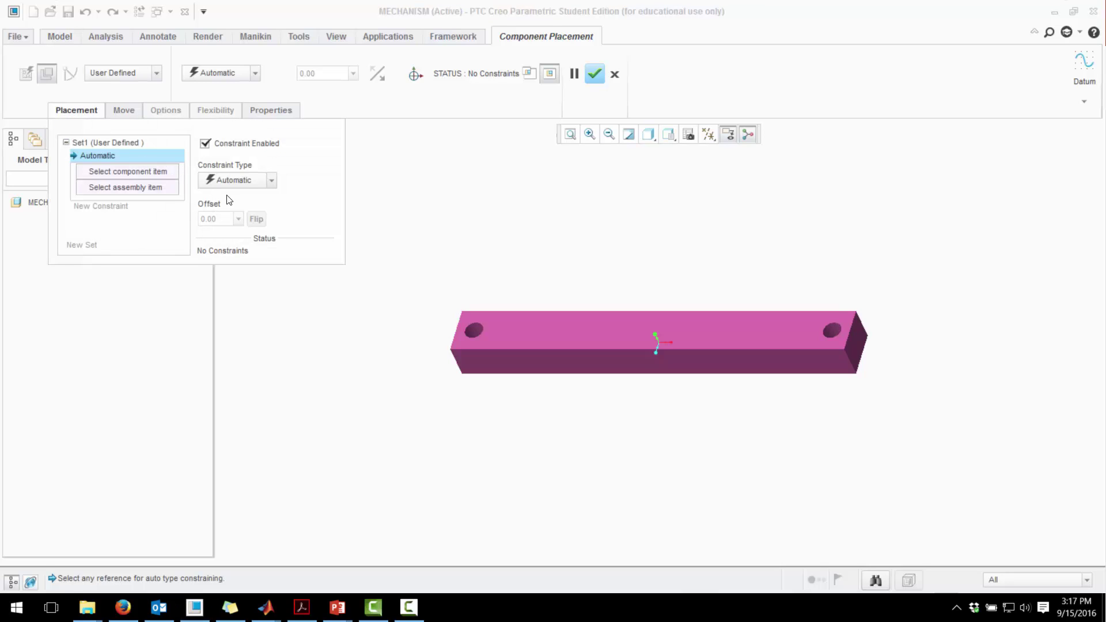
pyautogui.click(271, 181)
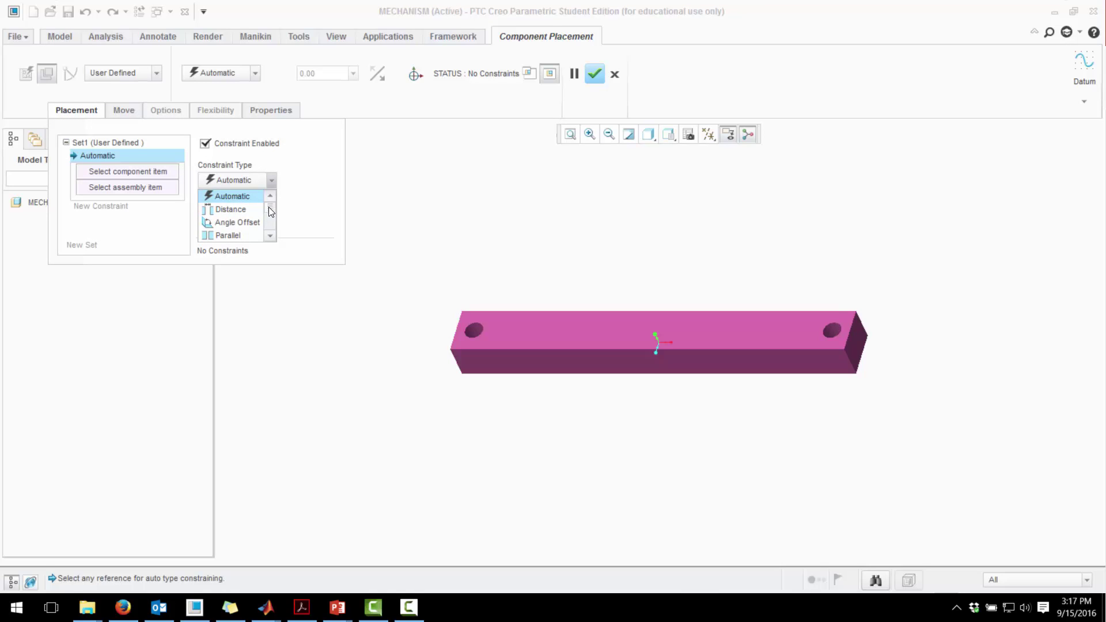
pyautogui.scroll(-3, 268, 207)
pyautogui.click(230, 235)
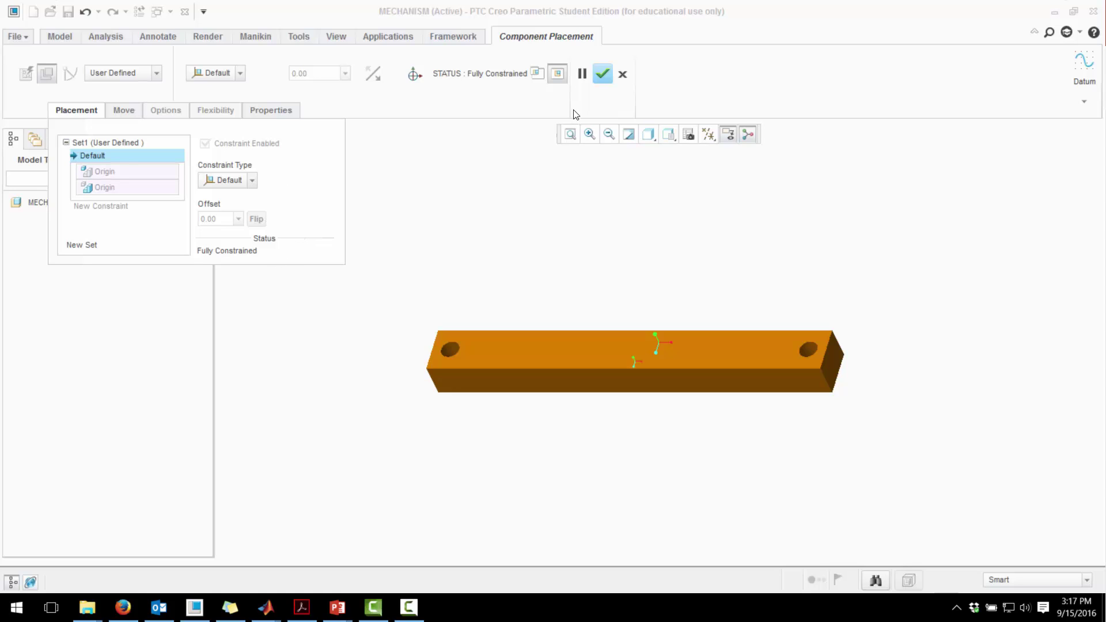
pyautogui.click(601, 77)
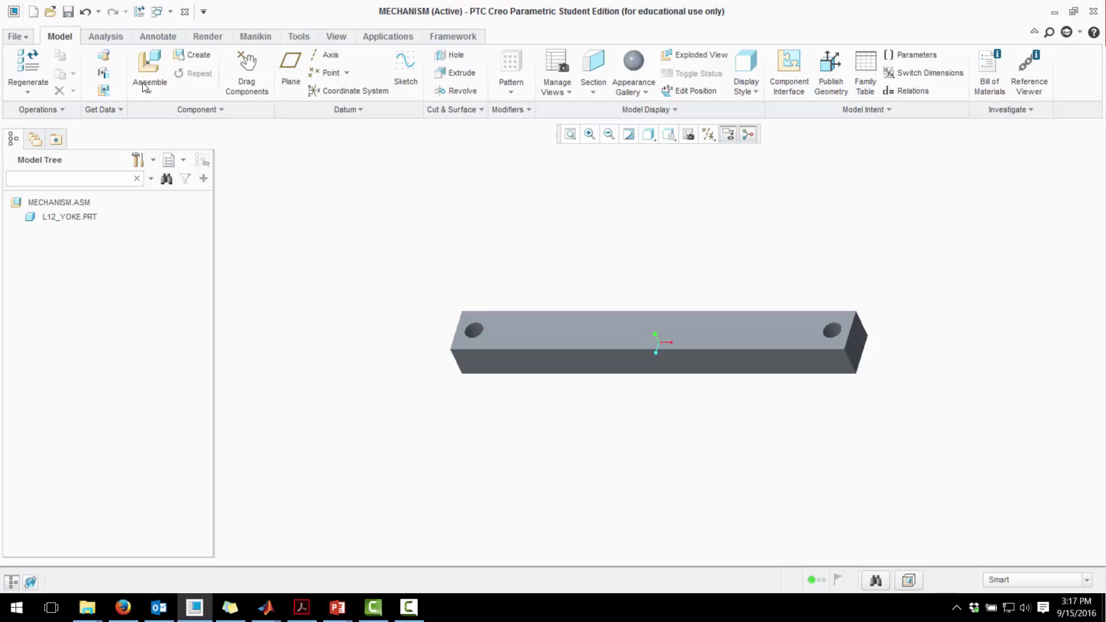
# - Open the l12_ext_gear.prt part in its own window and turn on the display of datum planes
pyautogui.click(50, 12)
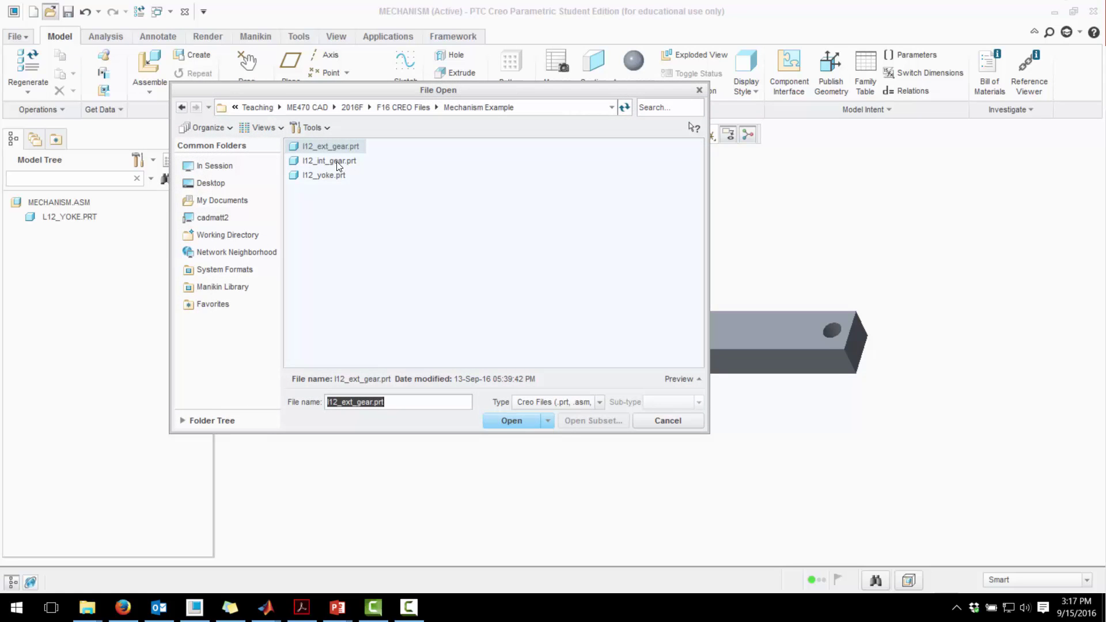
pyautogui.click(510, 420)
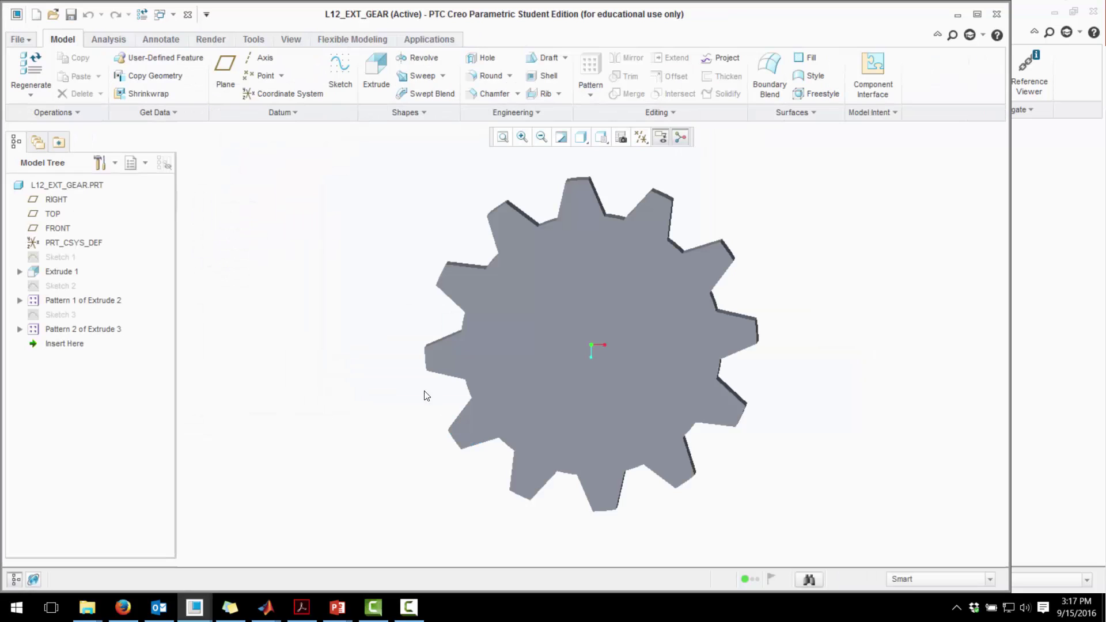
pyautogui.click(641, 137)
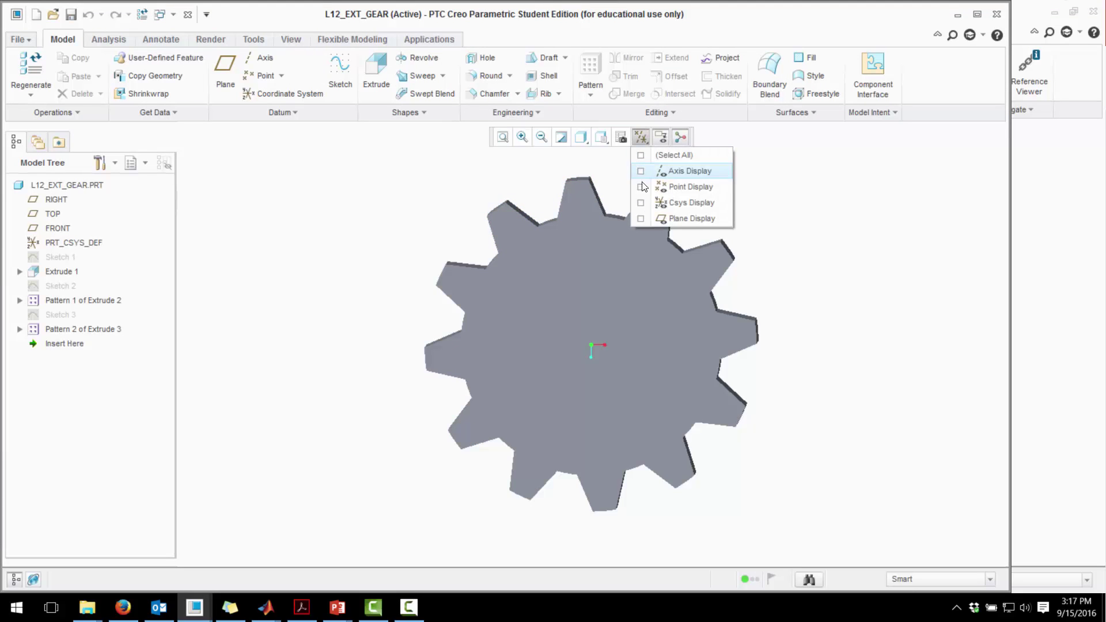
pyautogui.click(642, 220)
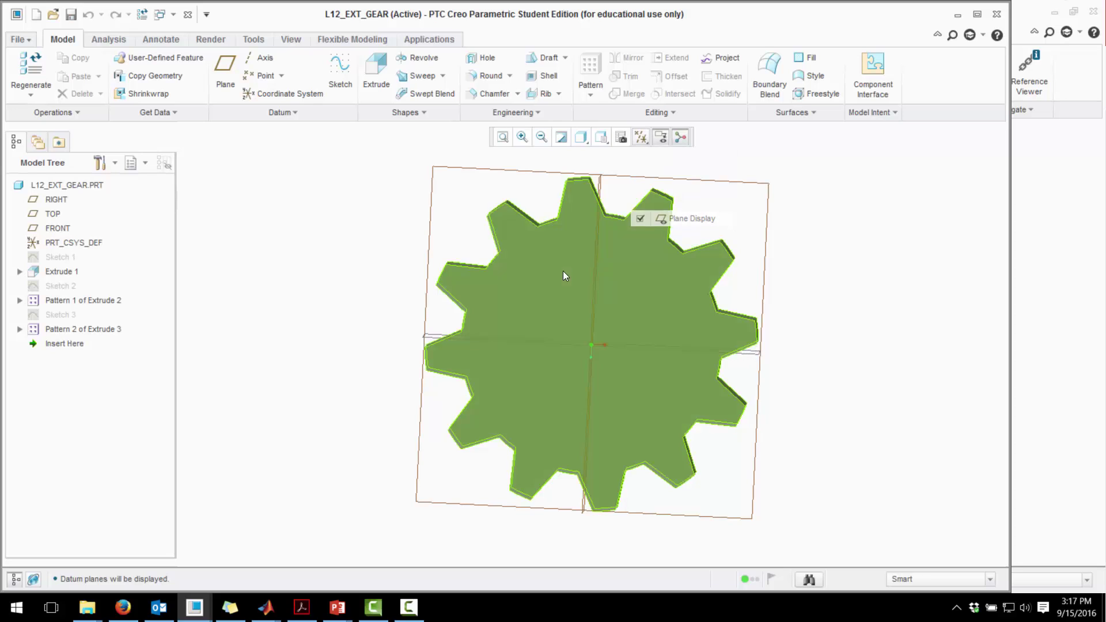
# - Start a sketch on the gear's flat front face and project the outer tip edge of the tooth nearest the horizontal reference
pyautogui.scroll(-3, 724, 340)
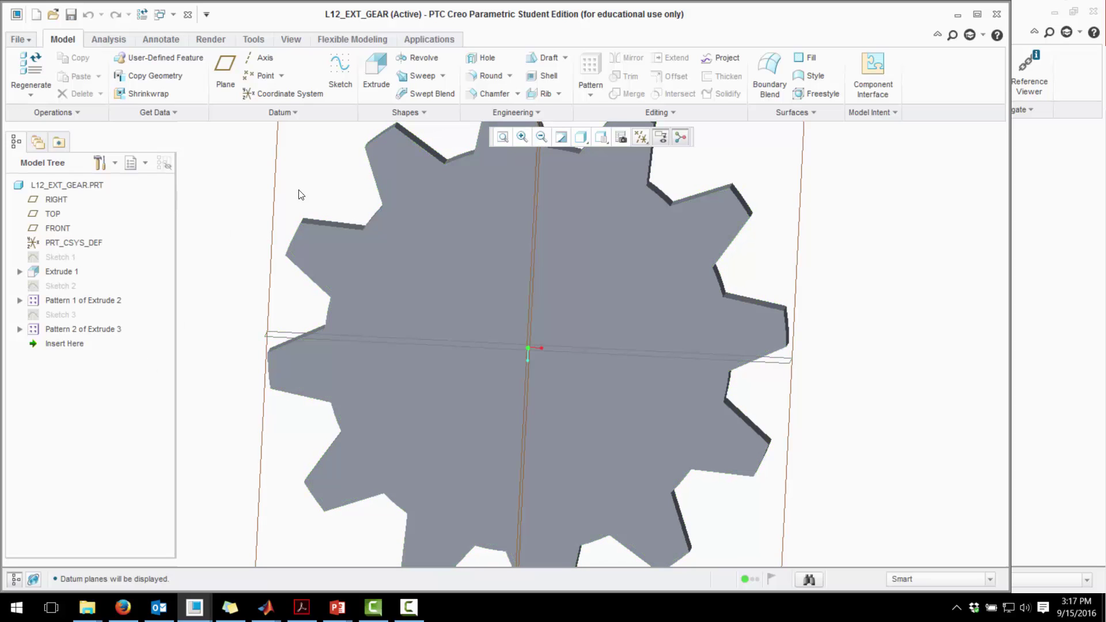
pyautogui.click(340, 74)
pyautogui.click(624, 307)
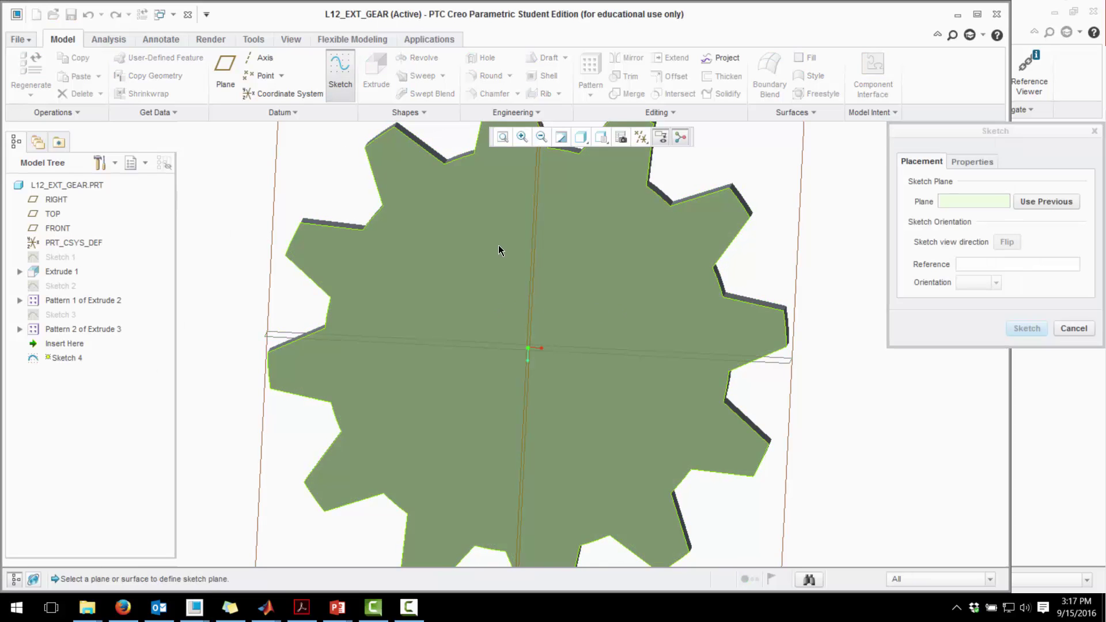
pyautogui.click(1036, 332)
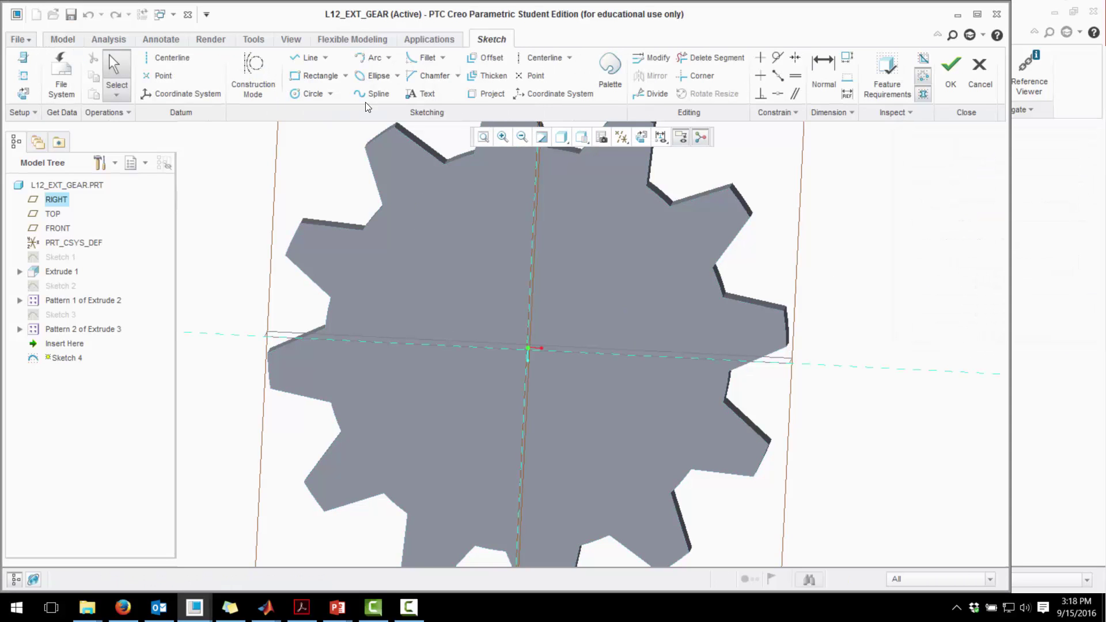
pyautogui.click(489, 93)
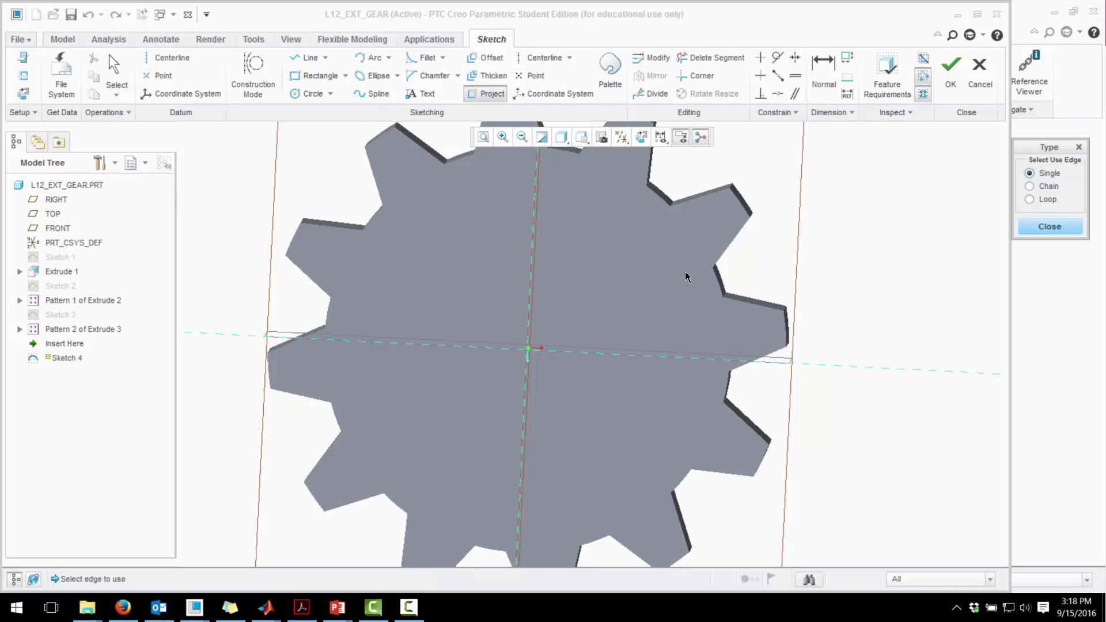
pyautogui.click(786, 328)
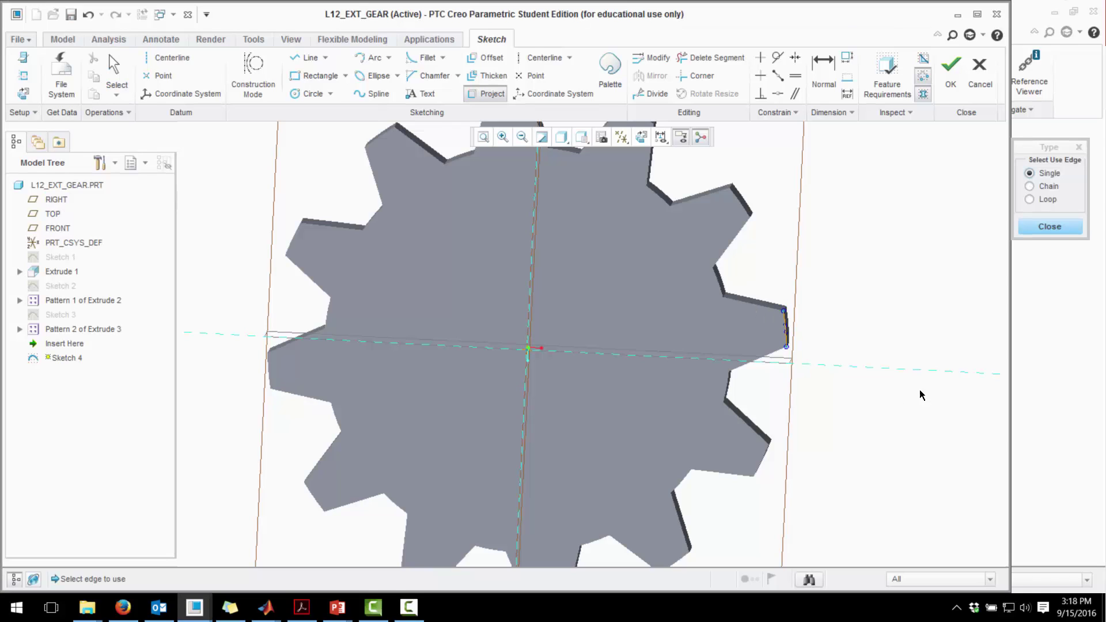
pyautogui.click(1045, 228)
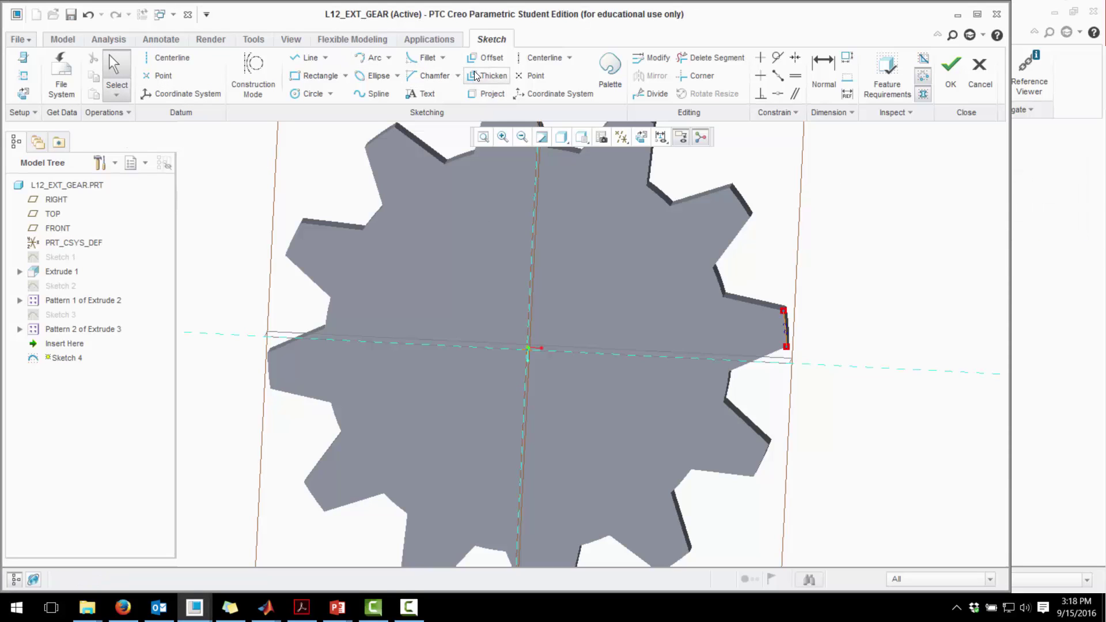
# - Sketch a line from the gear's center to the midpoint of the projected tooth tip edge and finish the sketch
pyautogui.click(307, 58)
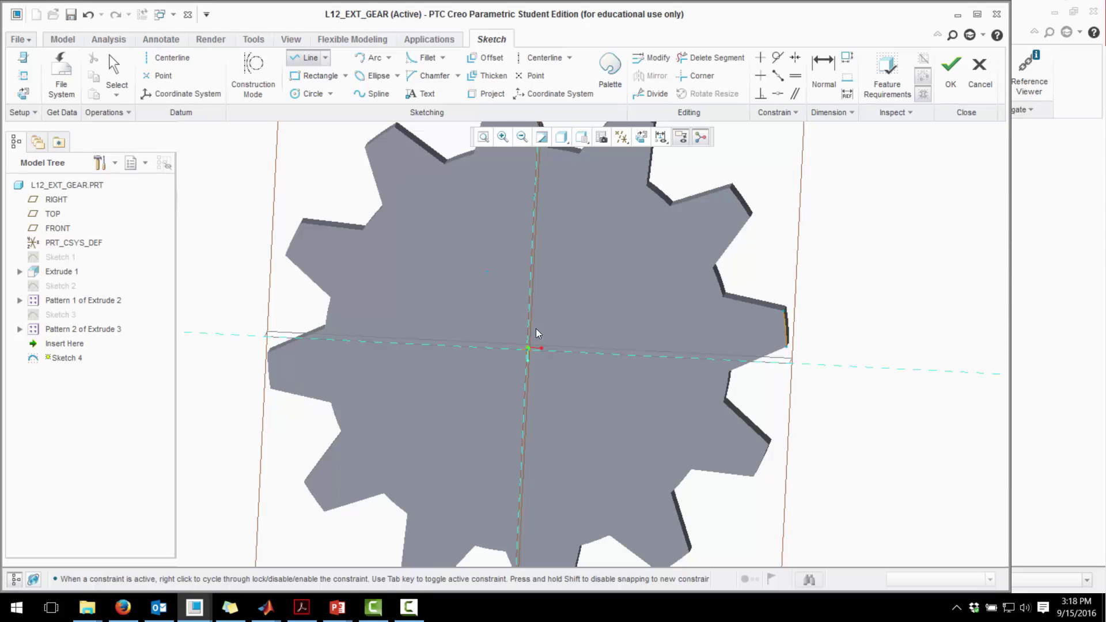
pyautogui.click(531, 350)
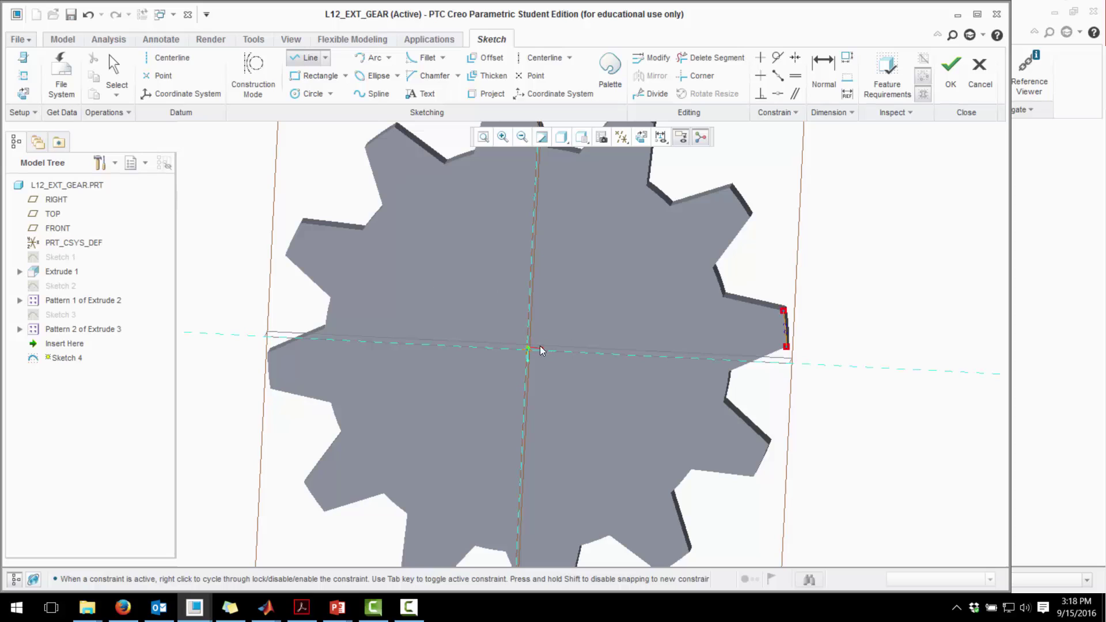
pyautogui.click(789, 330)
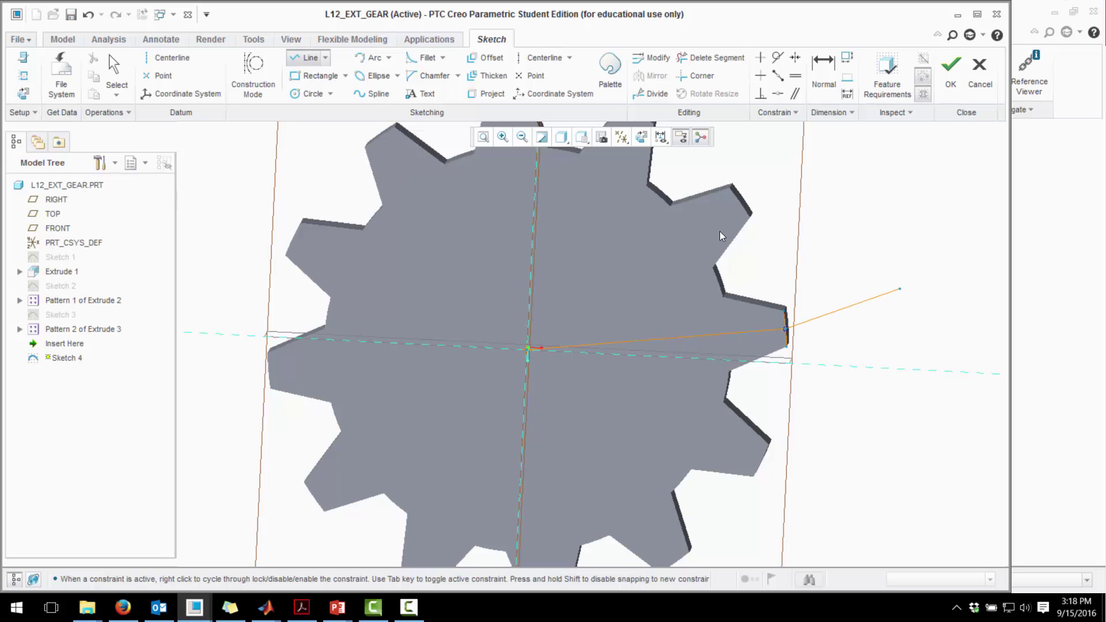
pyautogui.middleClick(899, 292)
pyautogui.middleClick(848, 296)
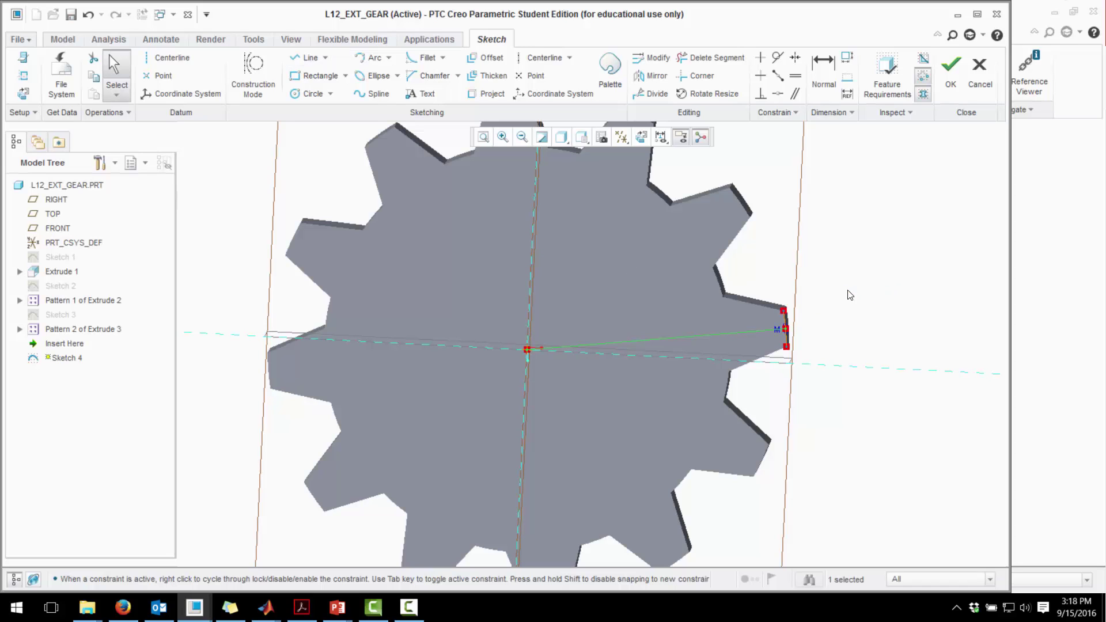
pyautogui.click(948, 75)
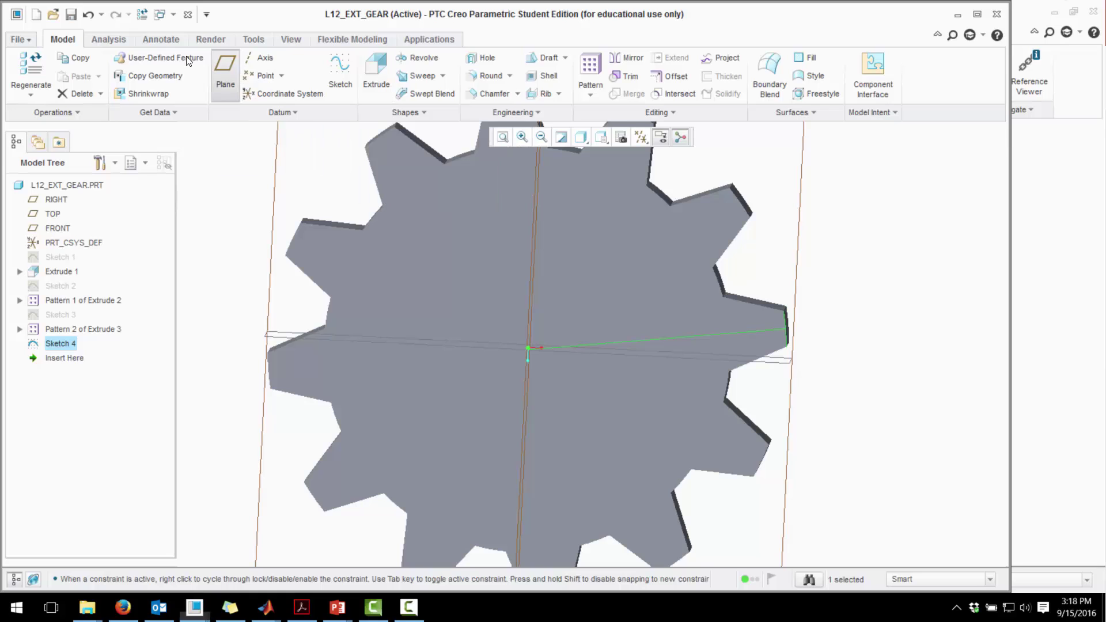
# - Create a datum plane through the sketched center-to-tooth line, rotated 90 degrees from the gear's flat face
pyautogui.click(225, 72)
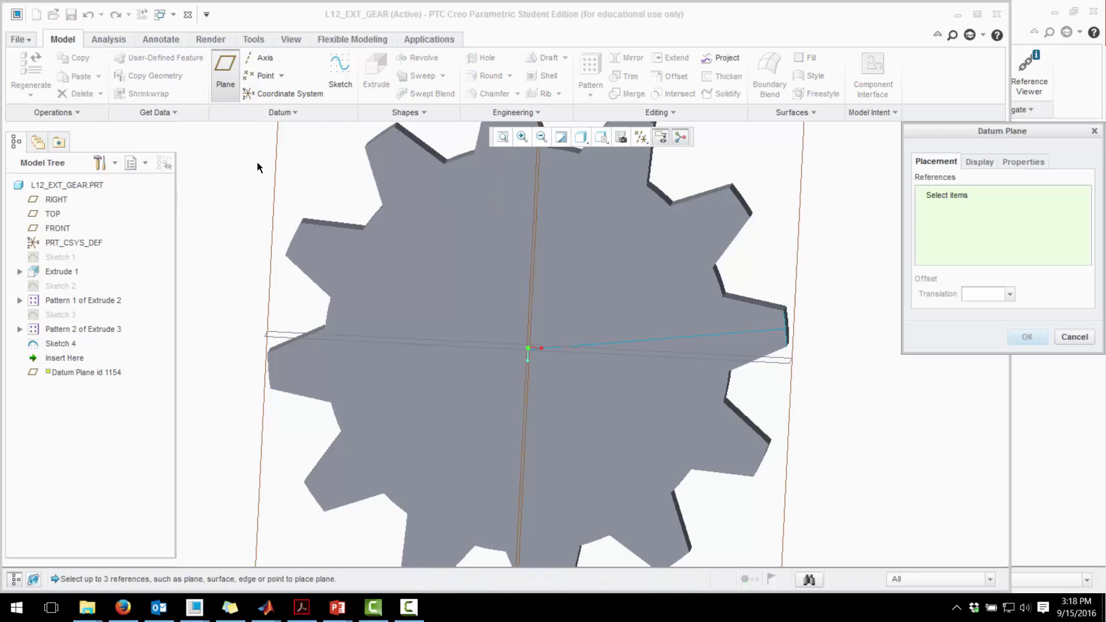
pyautogui.click(737, 339)
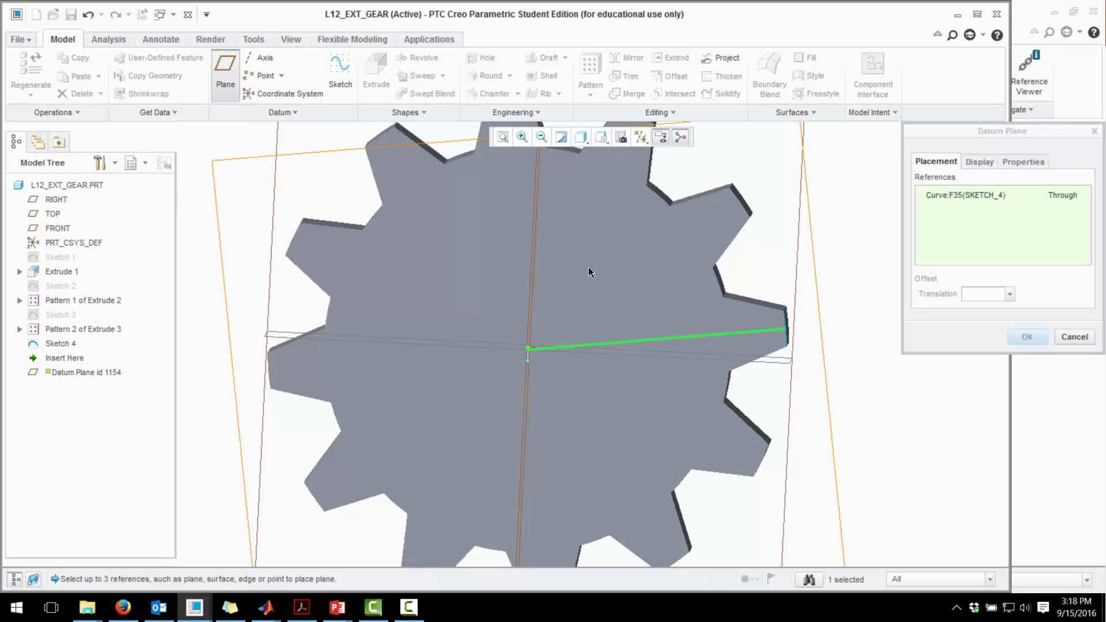
pyautogui.keyDown('ctrl'); pyautogui.click(684, 296); pyautogui.keyUp('ctrl')
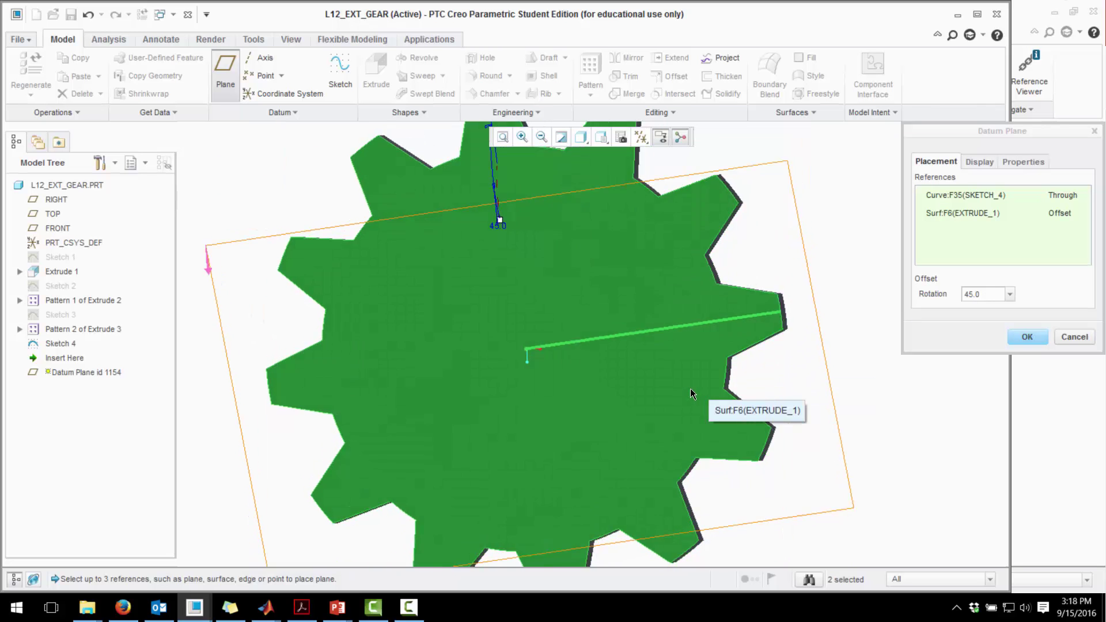
pyautogui.moveTo(690, 389); pyautogui.dragTo(542, 370, button='middle')
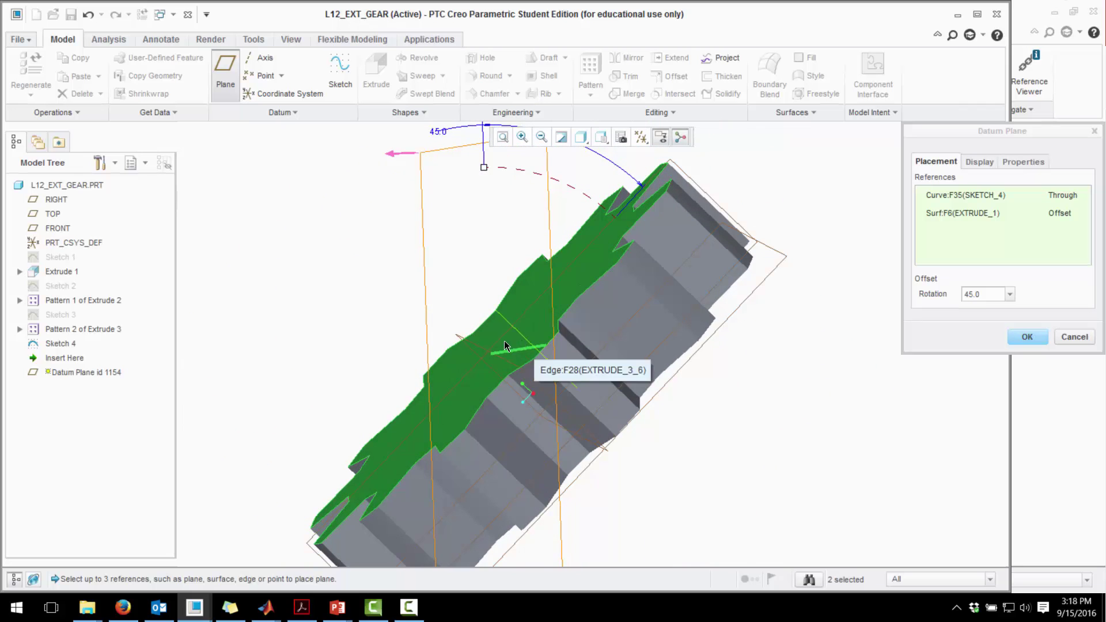
pyautogui.click(967, 304)
pyautogui.doubleClick(988, 294)
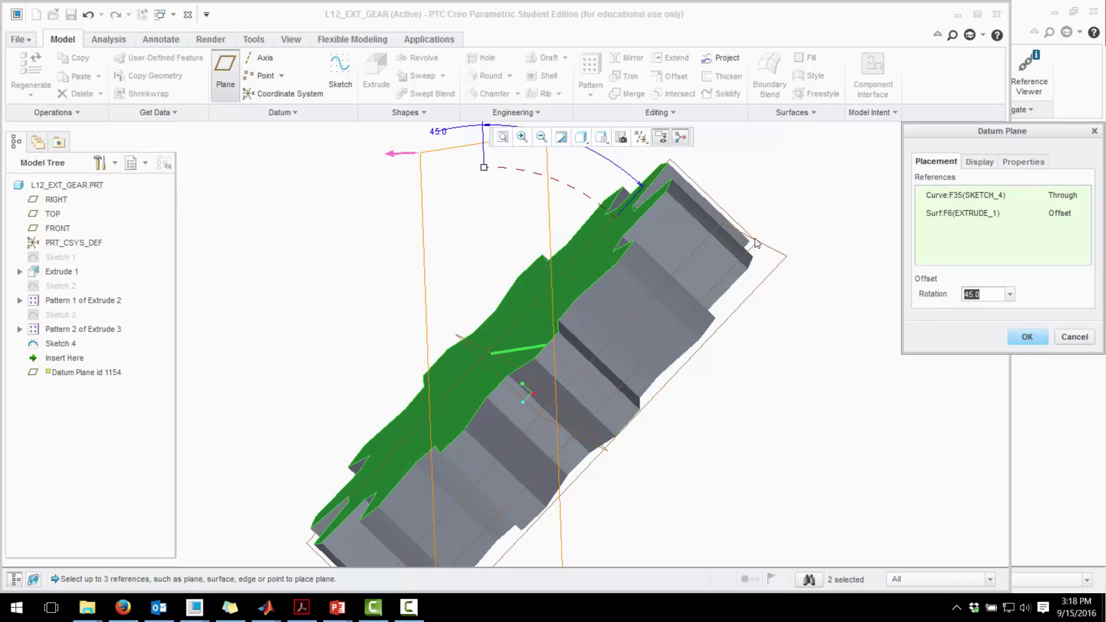
pyautogui.write('90')
pyautogui.press('Return')
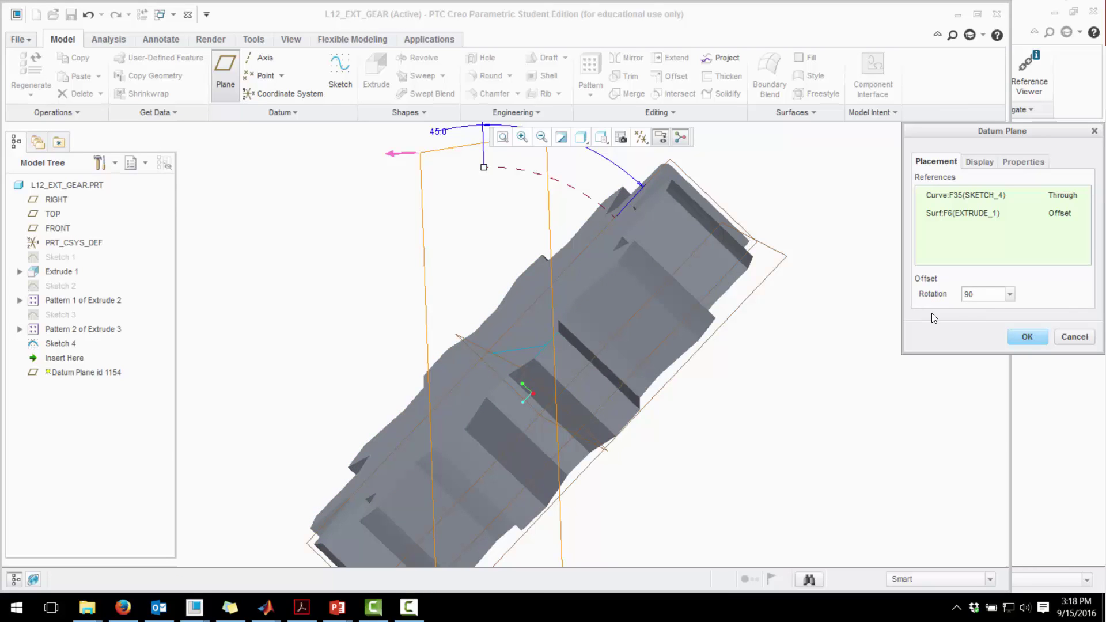
pyautogui.press('Tab')
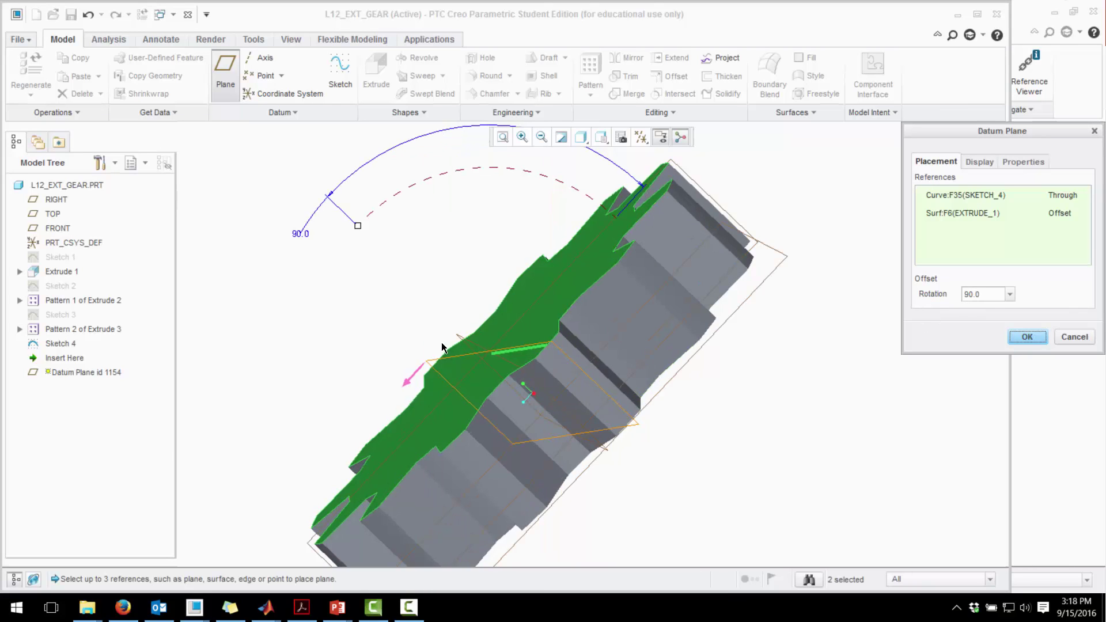
pyautogui.press('Return')
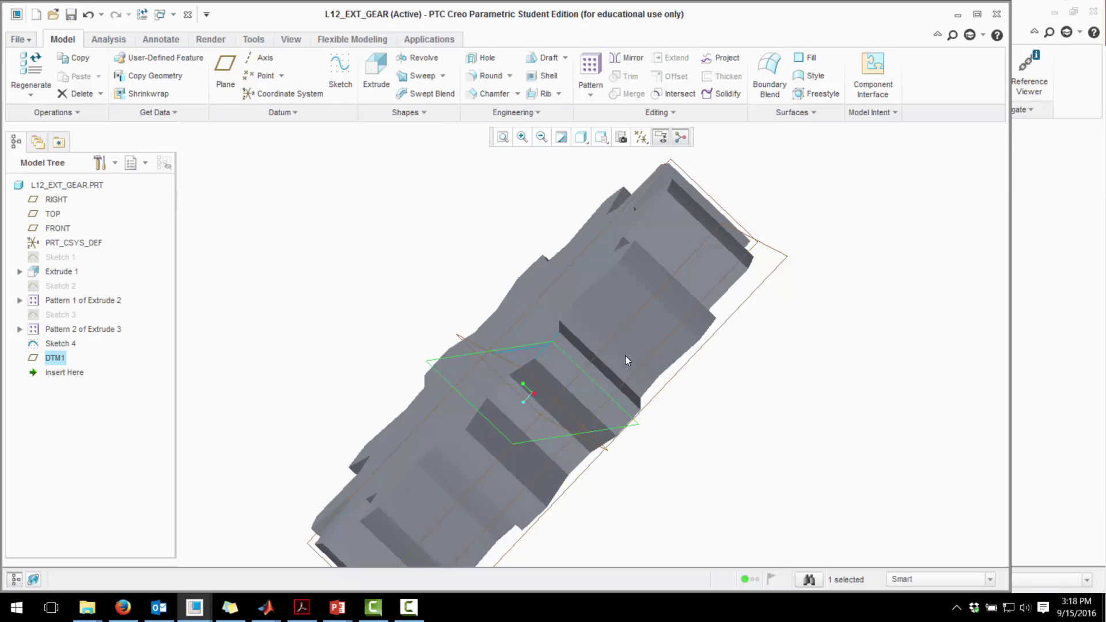
# - Rename the new datum plane as ALIGN
pyautogui.press('F2')
pyautogui.write('ALIGN')
pyautogui.press('Return')
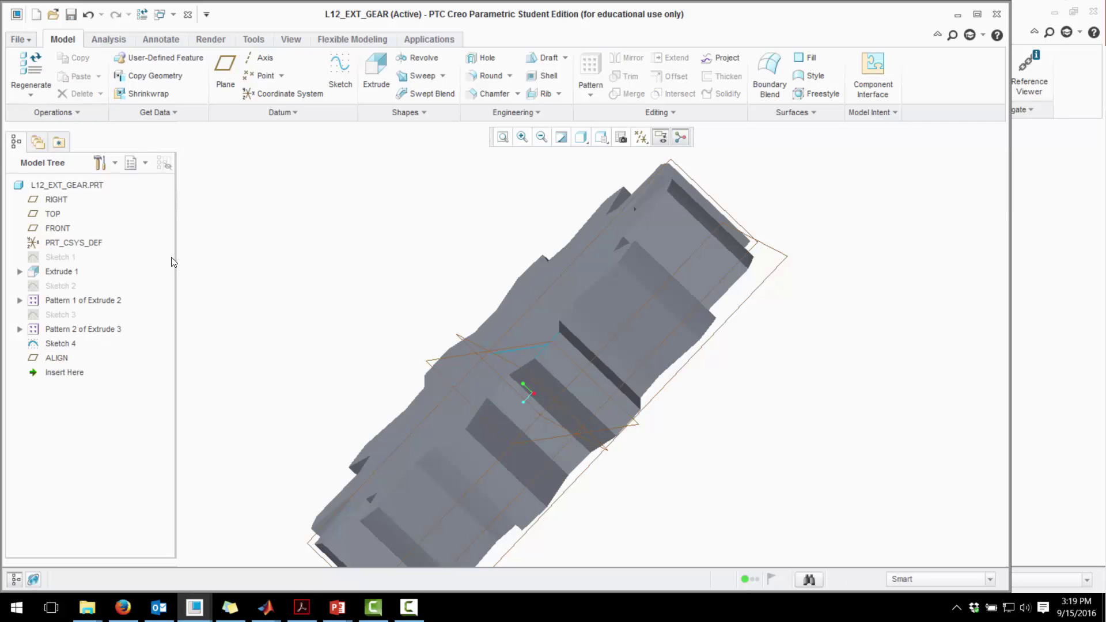
# - Hide Sketch 4 and the FRONT, TOP and RIGHT datum planes of the gear, and save the part
pyautogui.rightClick(62, 344)
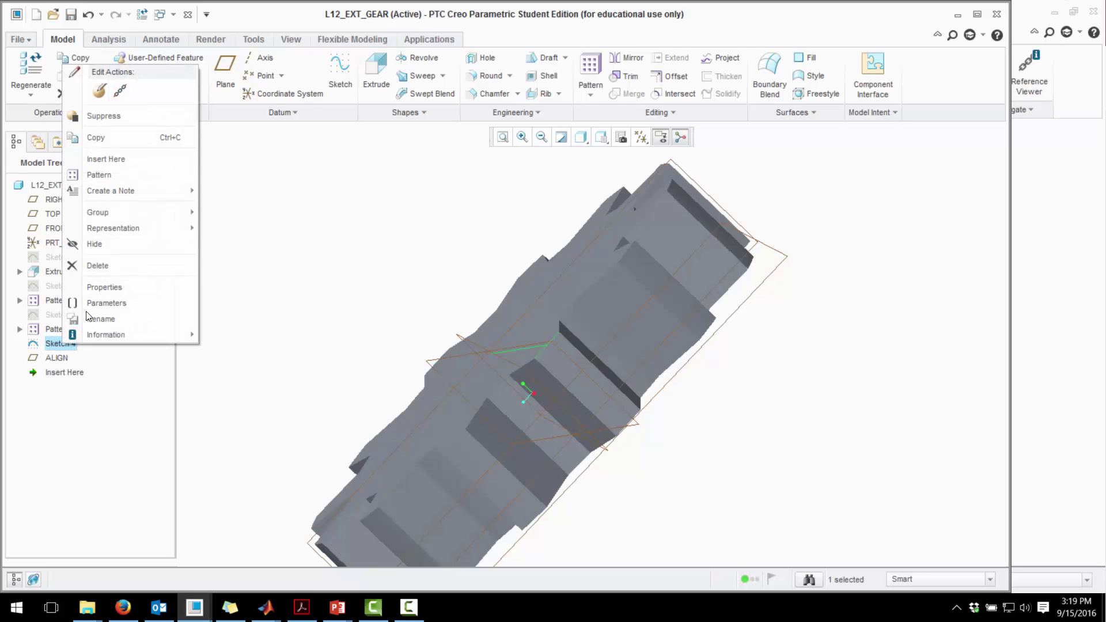
pyautogui.click(96, 244)
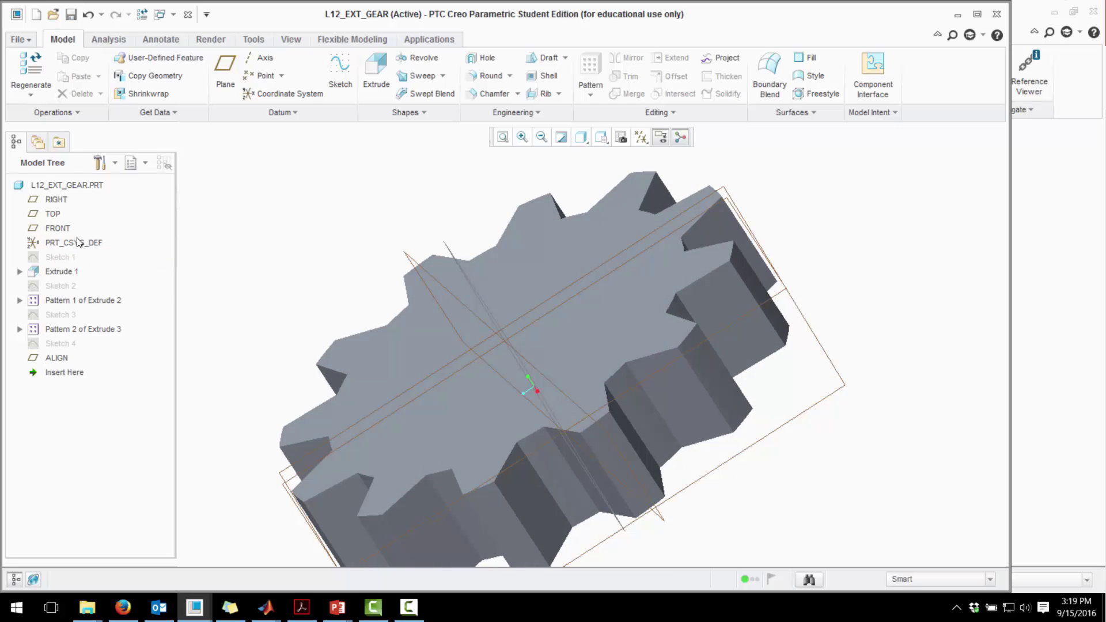
pyautogui.rightClick(58, 230)
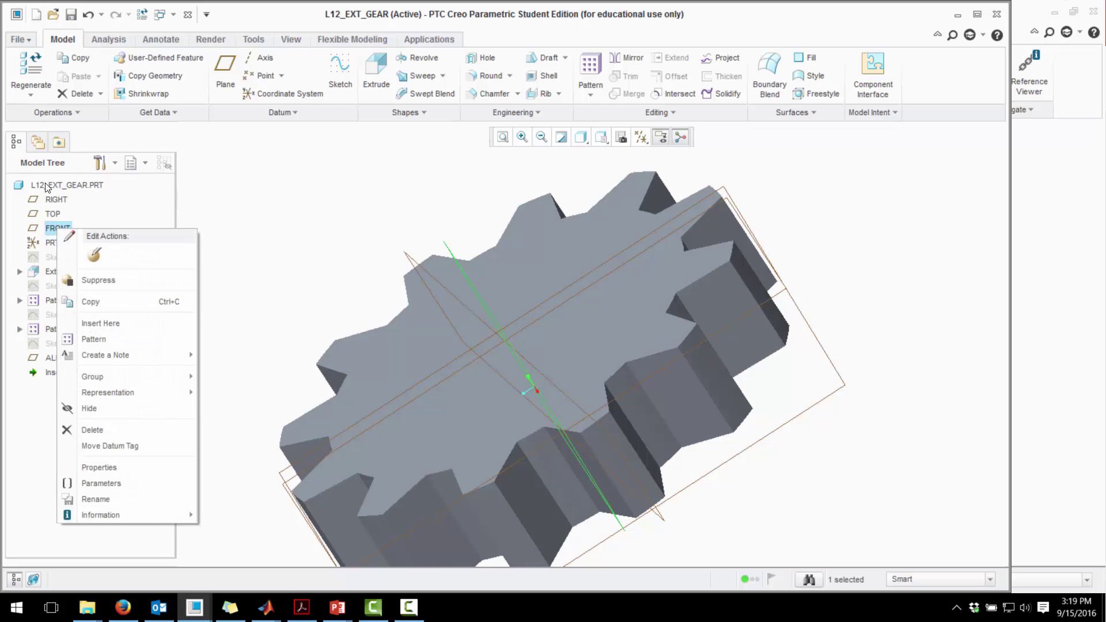
pyautogui.click(129, 406)
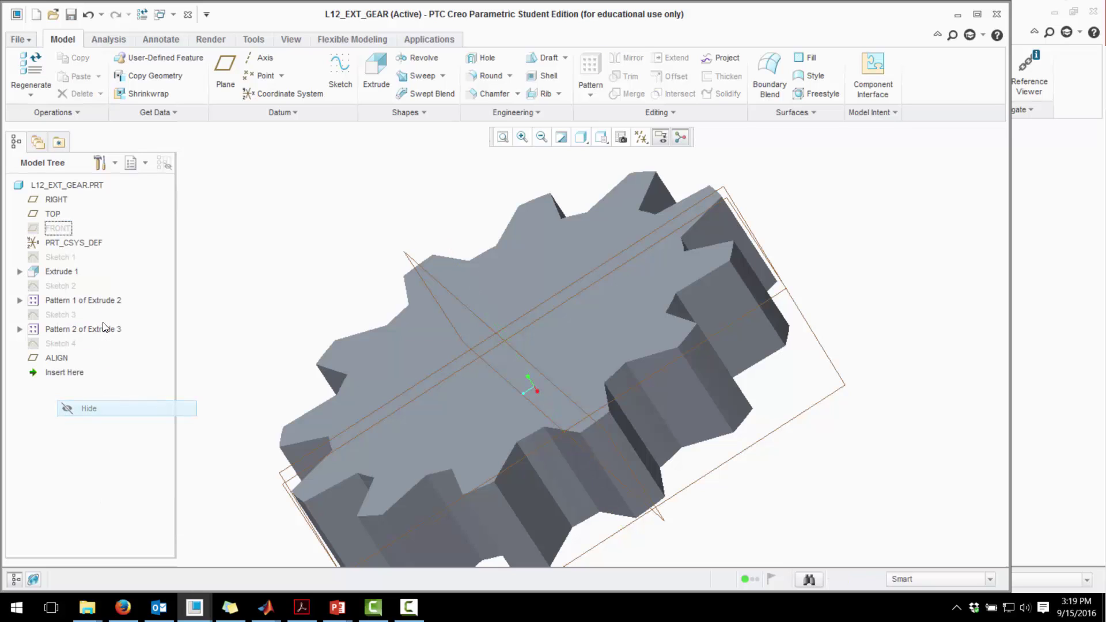
pyautogui.click(53, 214)
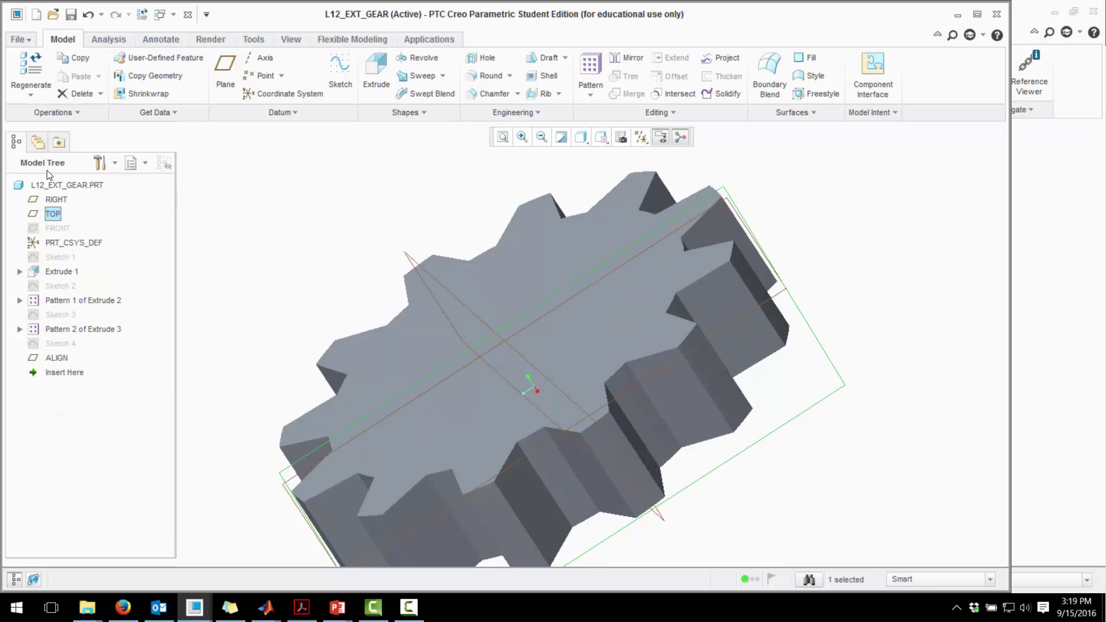
pyautogui.keyDown('ctrl'); pyautogui.click(61, 201); pyautogui.keyUp('ctrl')
pyautogui.rightClick(61, 201)
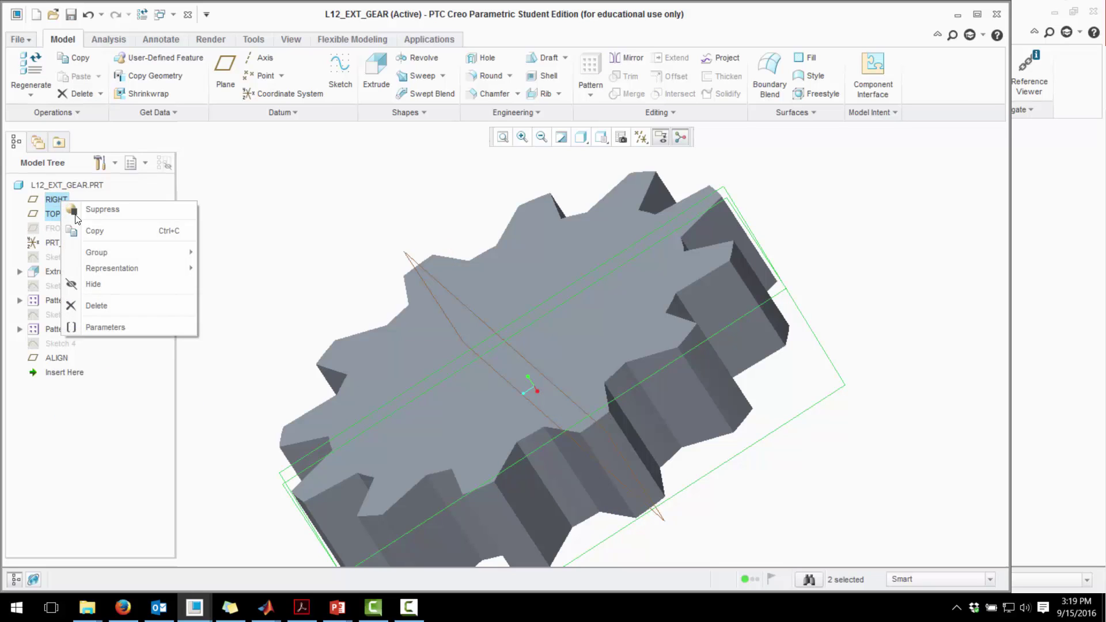
pyautogui.click(132, 285)
pyautogui.moveTo(307, 287); pyautogui.dragTo(306, 286, button='middle')
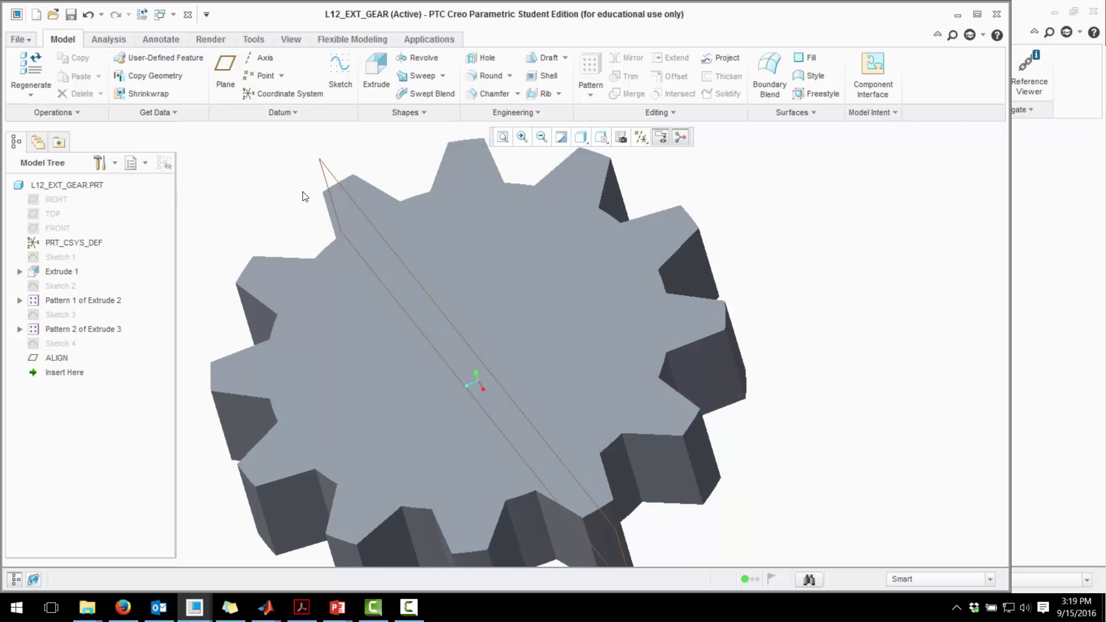
pyautogui.click(72, 15)
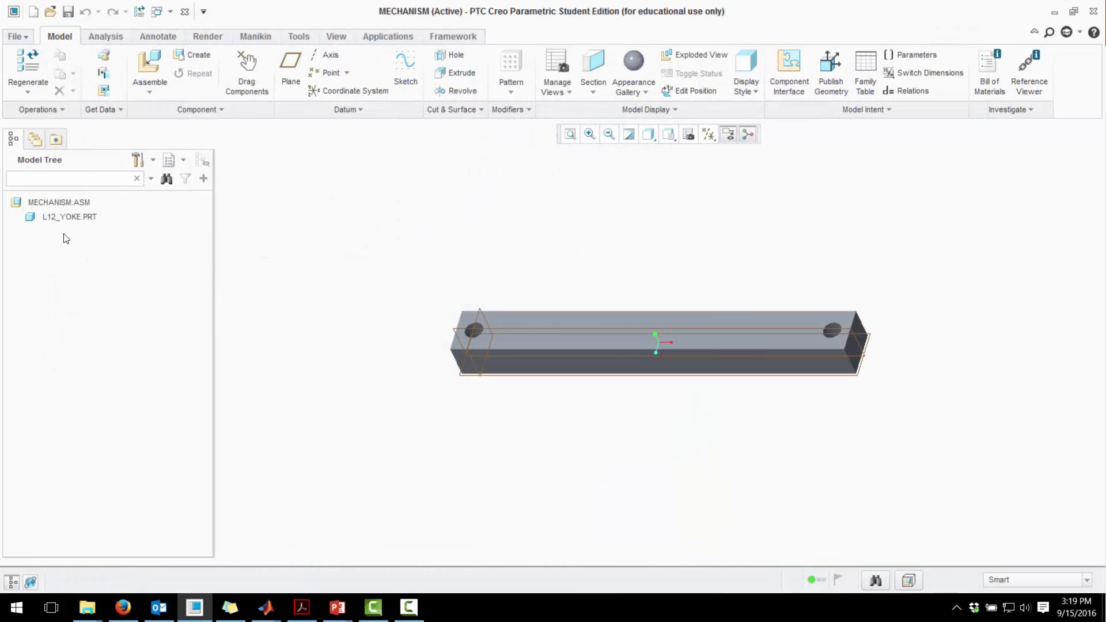
# - Add l12_ext_gear.prt to the mechanism assembly with a Pin connection
pyautogui.click(147, 85)
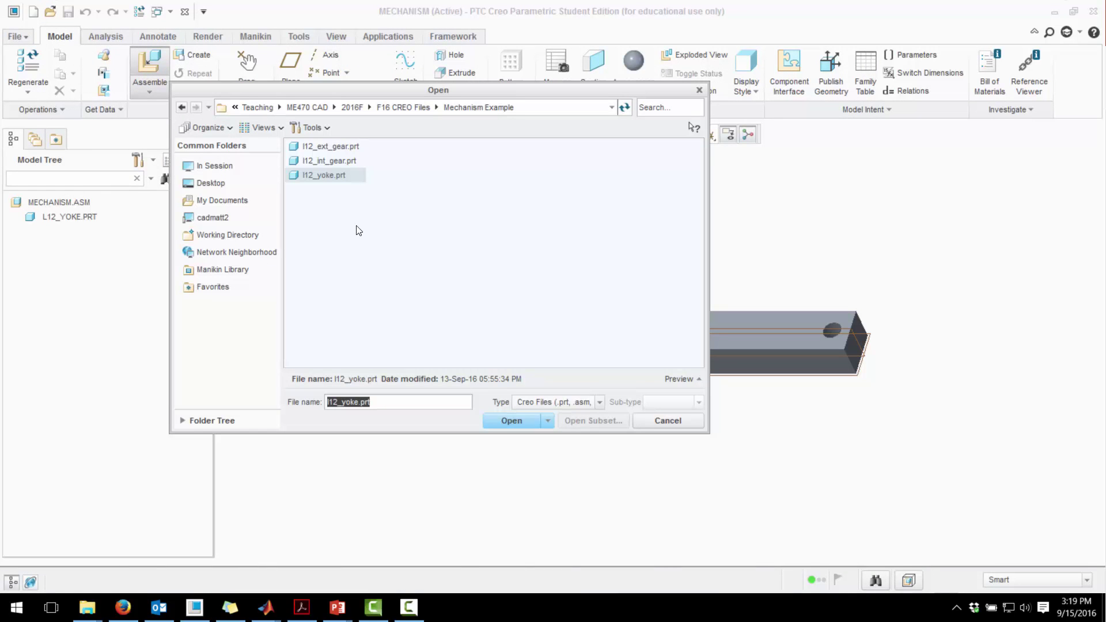
pyautogui.click(334, 147)
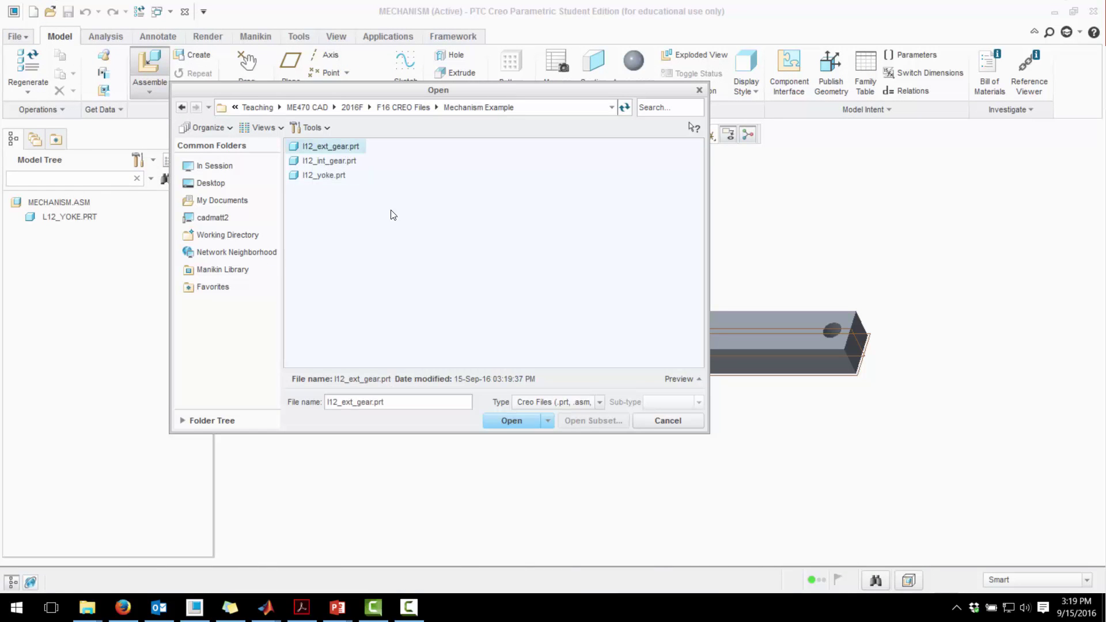
pyautogui.click(509, 421)
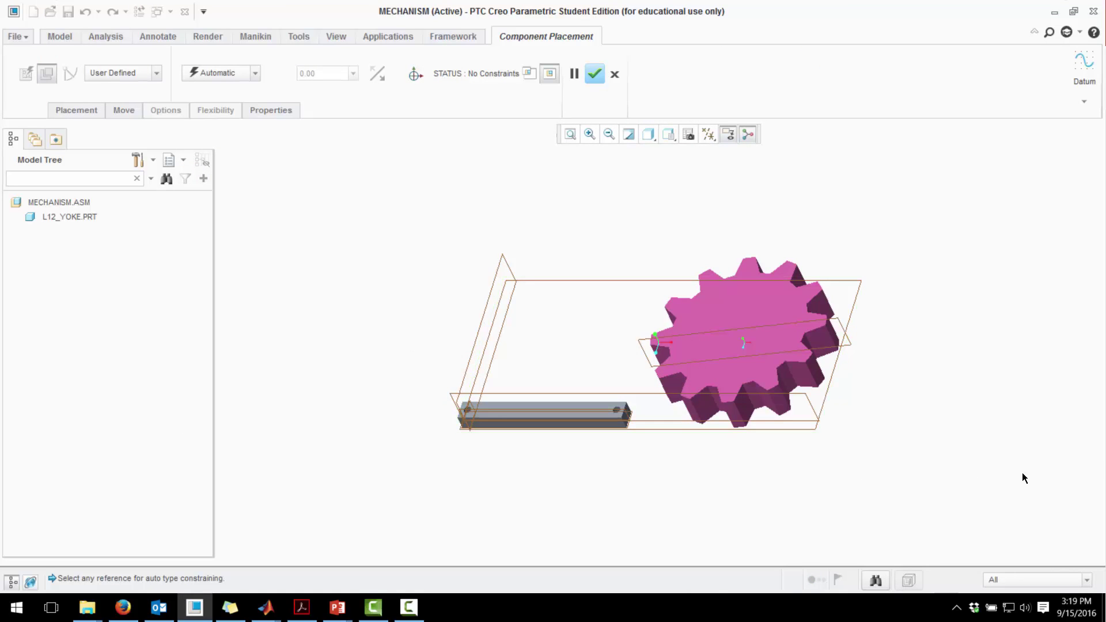
pyautogui.moveTo(256, 396); pyautogui.dragTo(237, 376, button='middle')
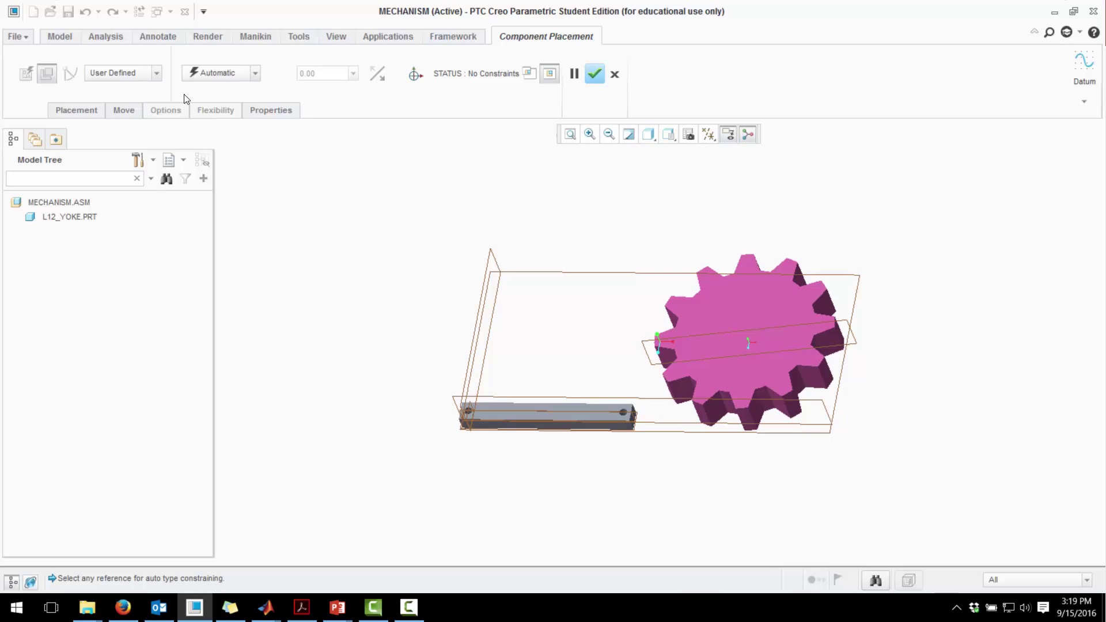
pyautogui.click(126, 73)
pyautogui.click(115, 115)
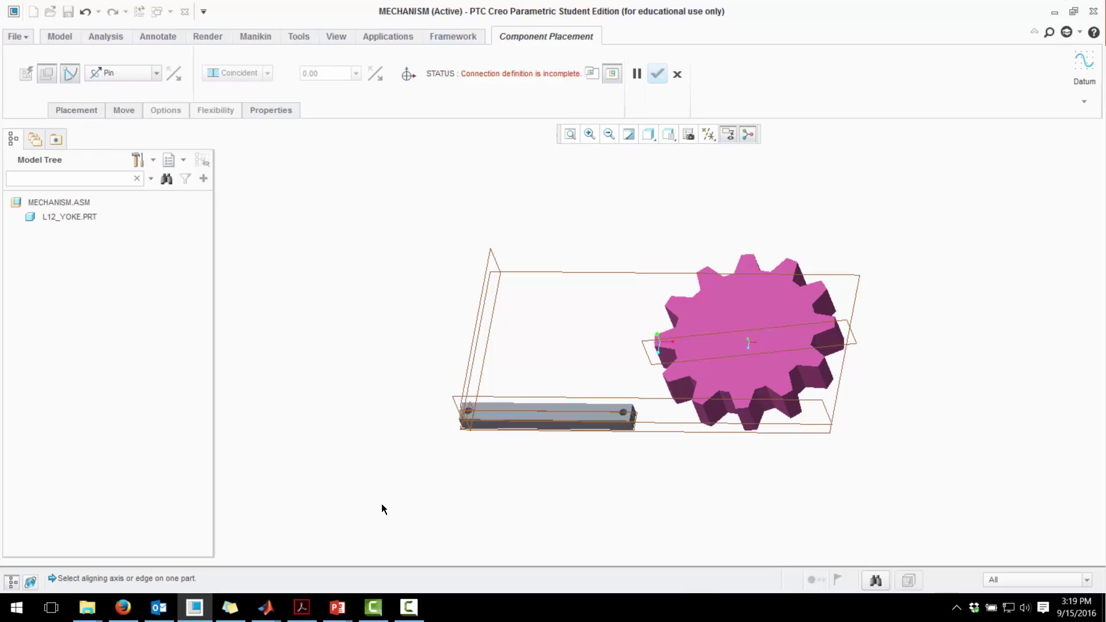
# - Define the pin's axis alignment between a tooth tip surface of the gear and the hole at the yoke's far end from the gear
pyautogui.moveTo(382, 503); pyautogui.dragTo(723, 435, button='middle')
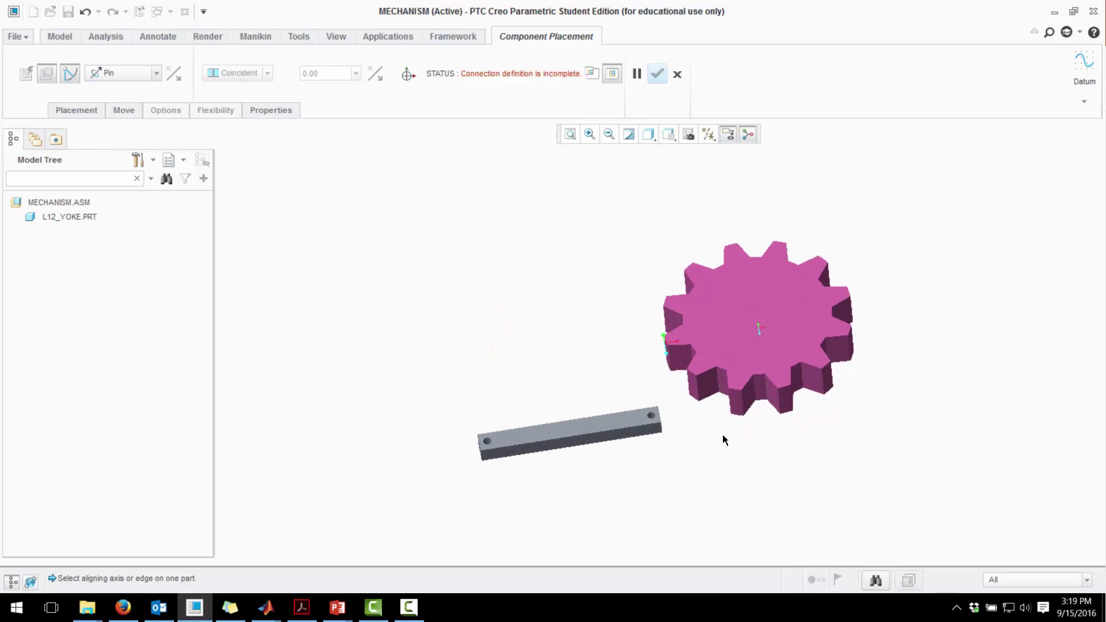
pyautogui.click(738, 402)
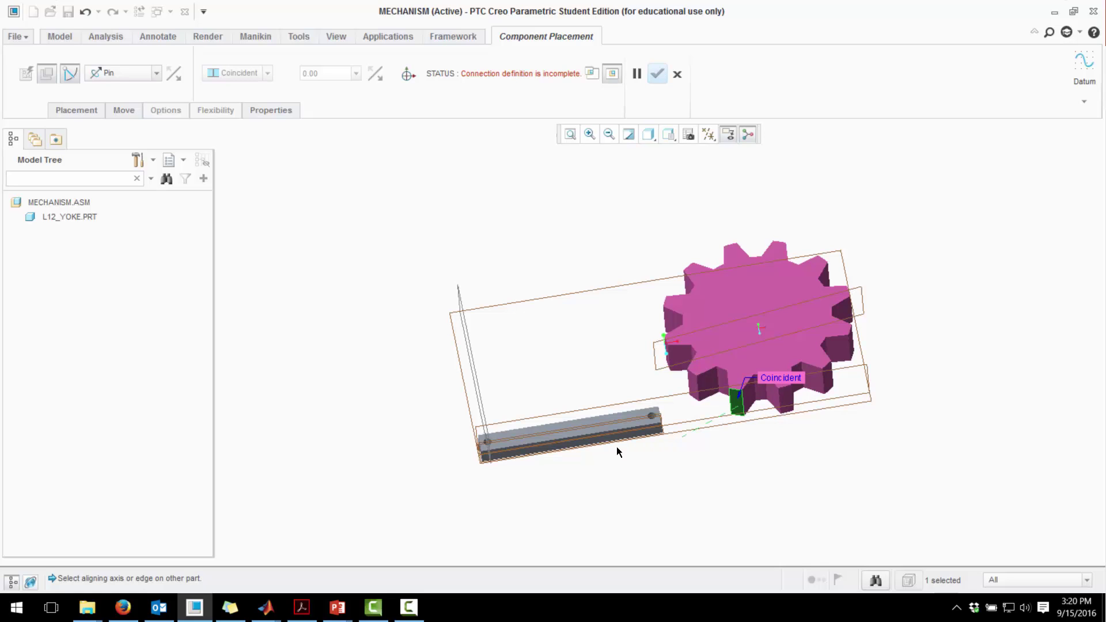
pyautogui.click(78, 111)
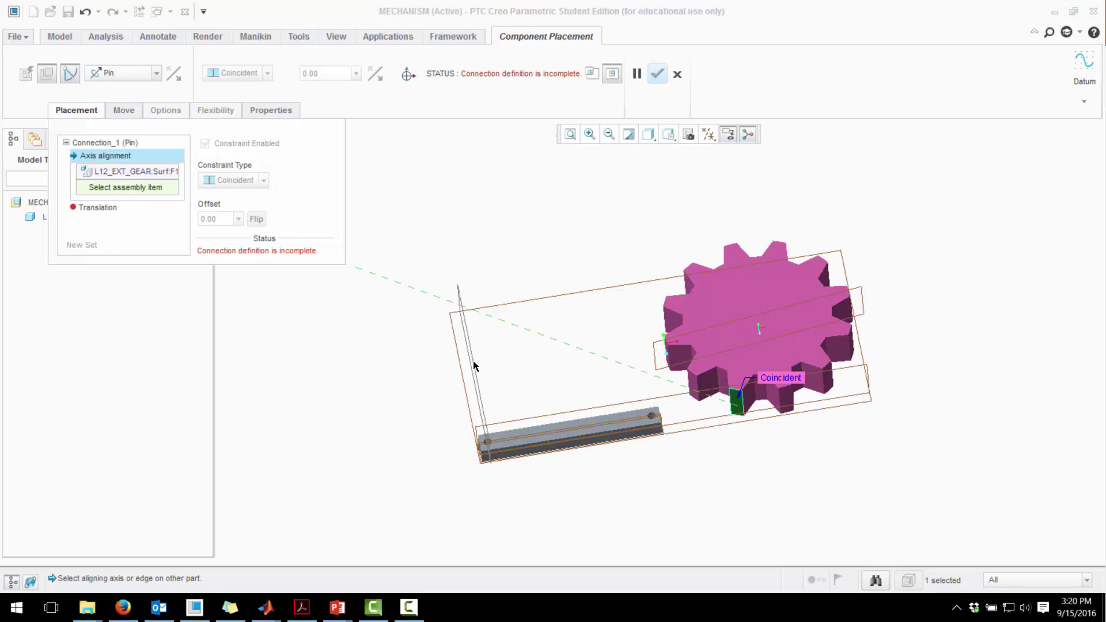
pyautogui.scroll(5, 451, 495)
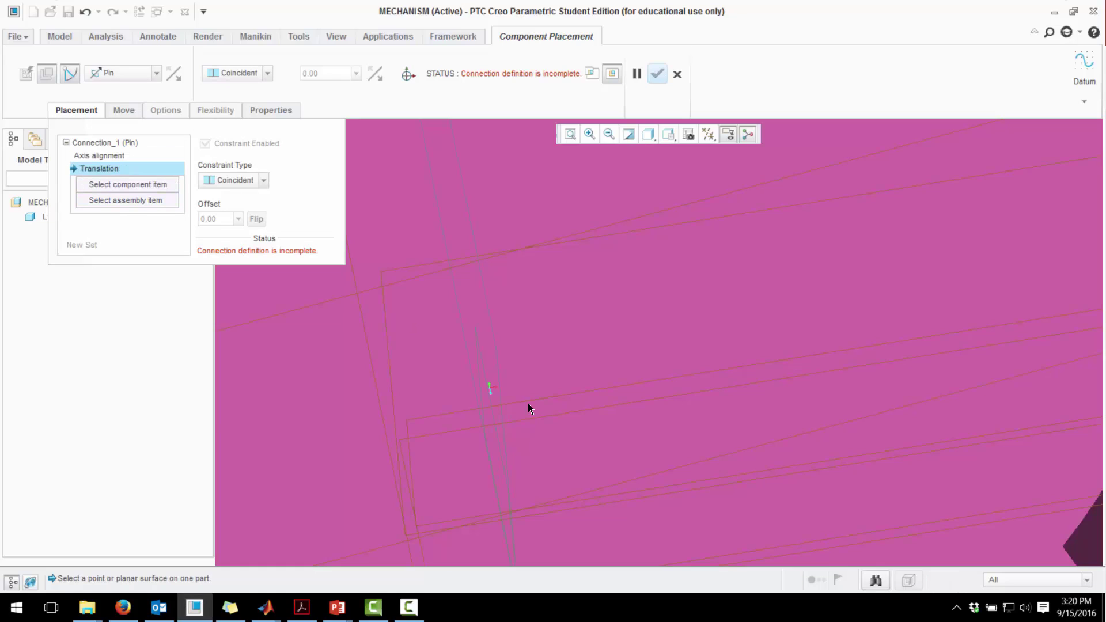
pyautogui.scroll(5, 544, 409)
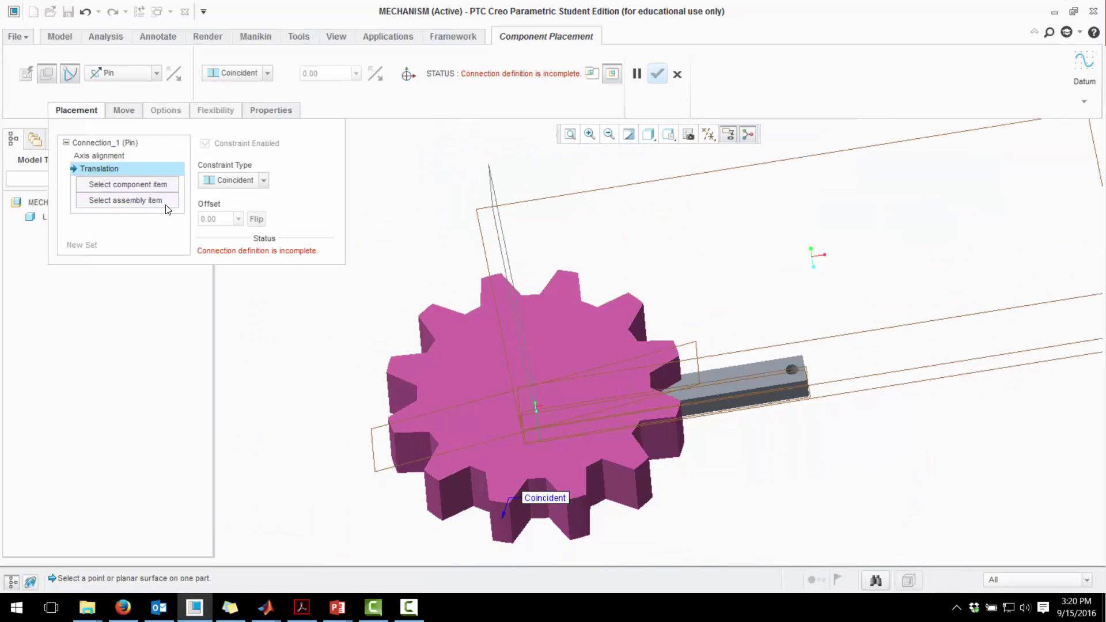
# - Define the pin's translation by making the gear's back face coincident with the yoke face containing the holes
pyautogui.click(147, 200)
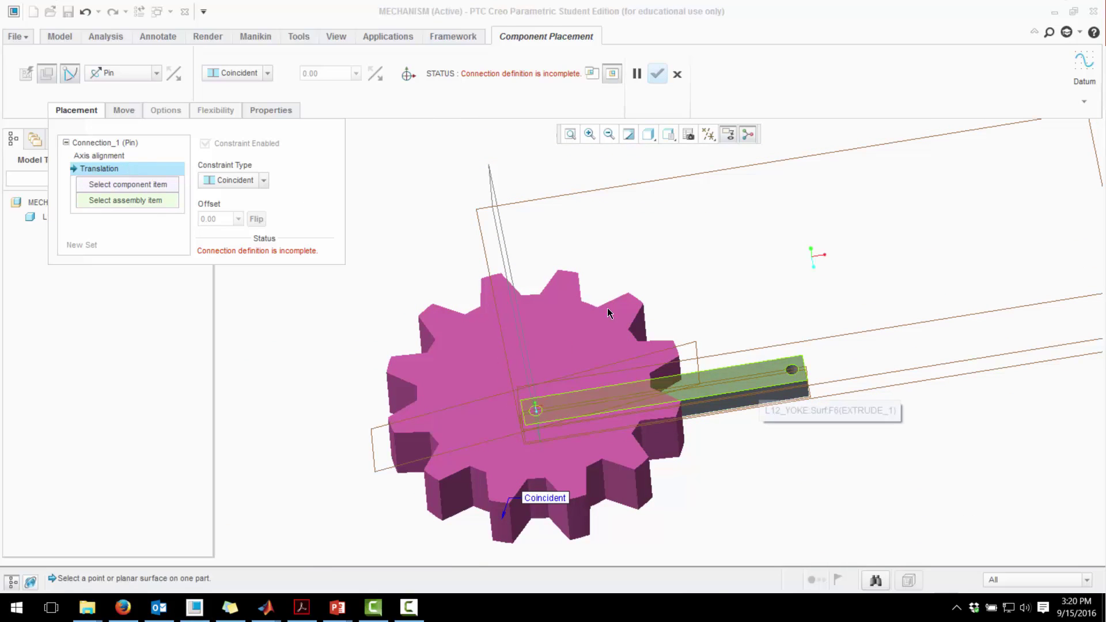
pyautogui.click(759, 385)
pyautogui.moveTo(853, 536); pyautogui.dragTo(728, 336, button='middle')
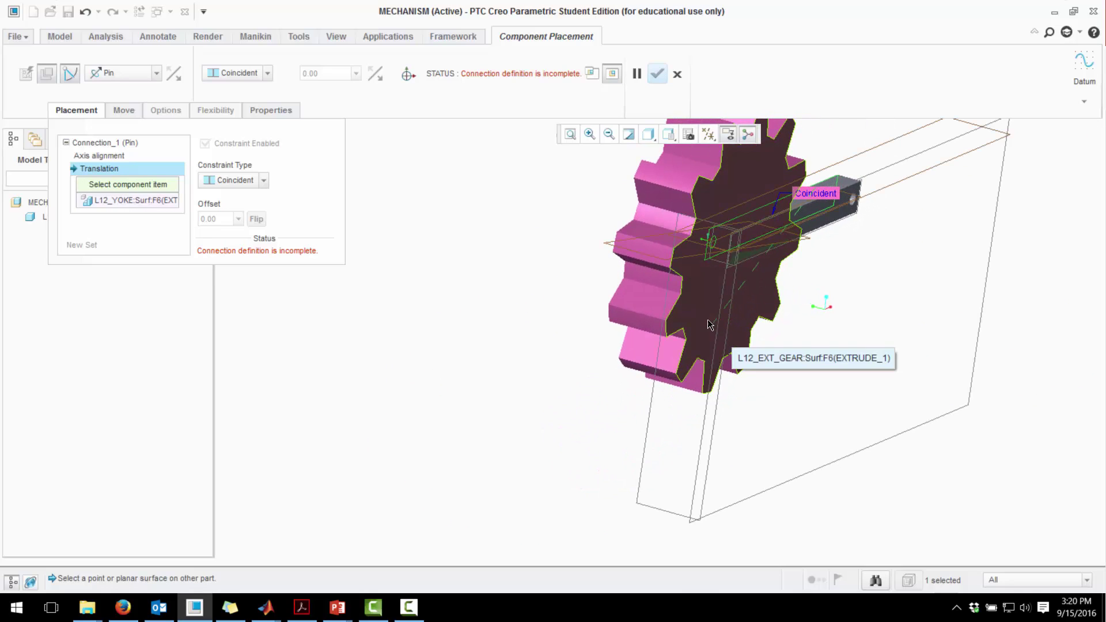
pyautogui.click(710, 324)
pyautogui.moveTo(790, 375); pyautogui.dragTo(560, 475, button='middle')
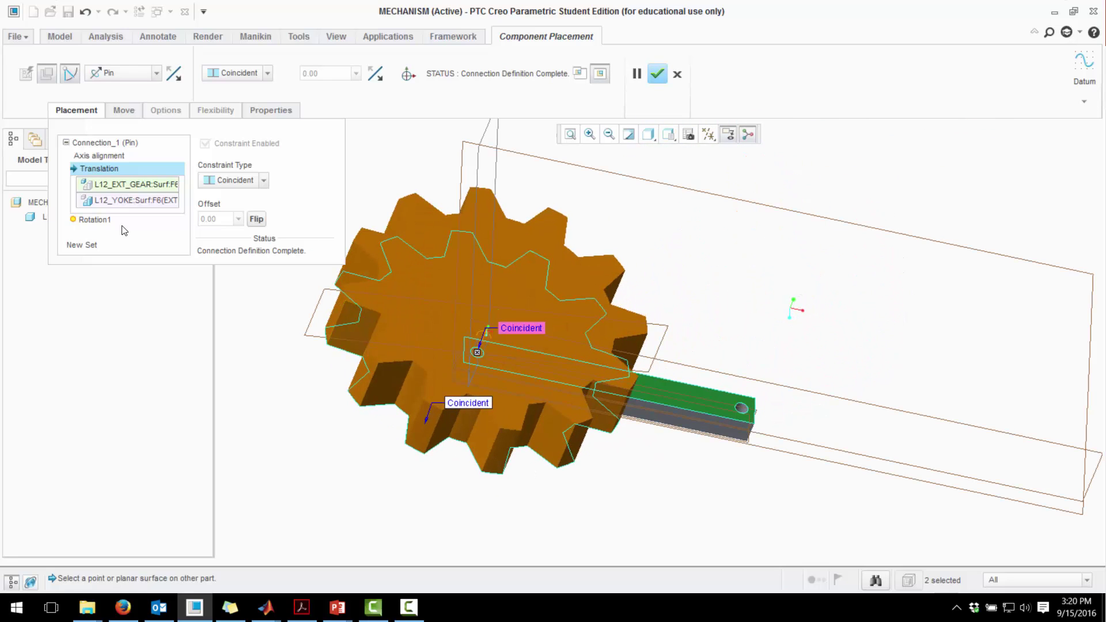
# - Reference the pin's rotation axis to the gear's ALIGN plane and the yoke's FRONT plane
pyautogui.click(94, 220)
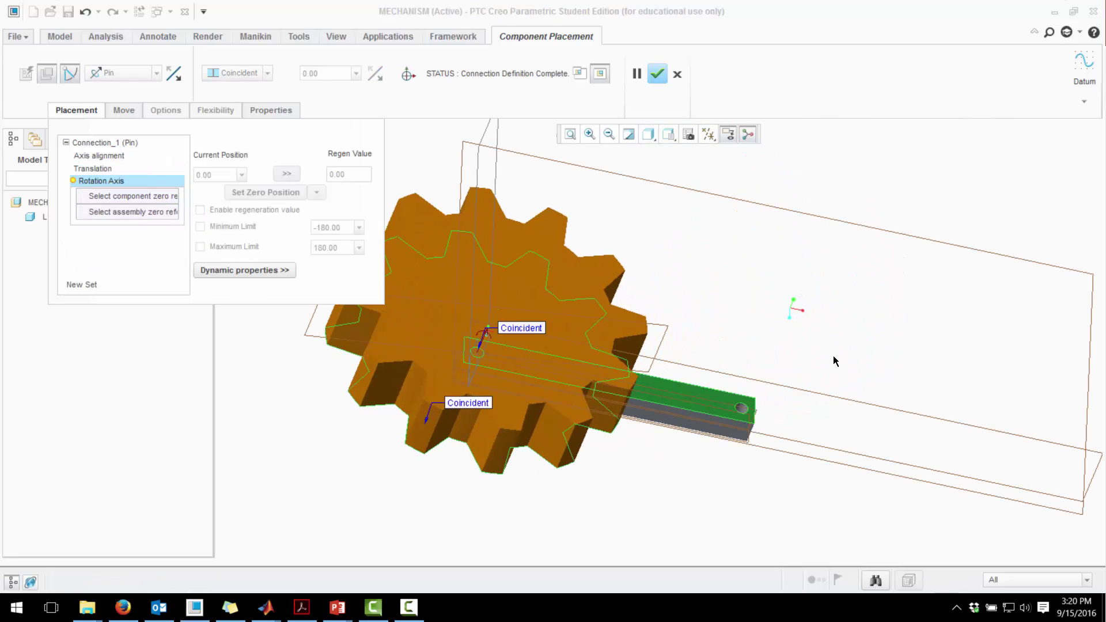
pyautogui.click(667, 334)
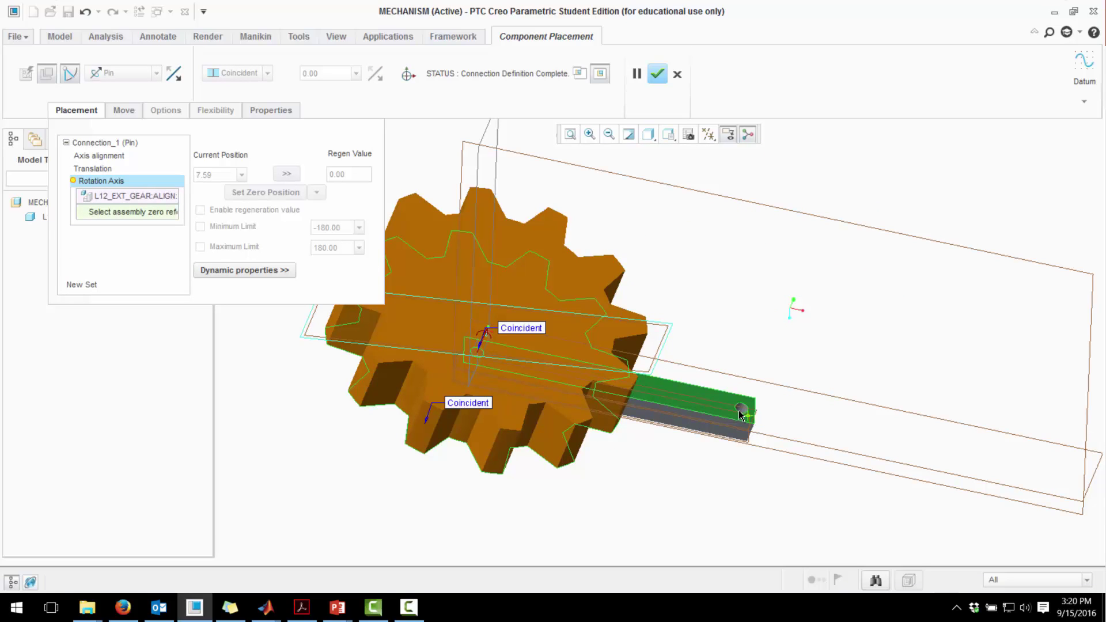
pyautogui.scroll(-3, 761, 415)
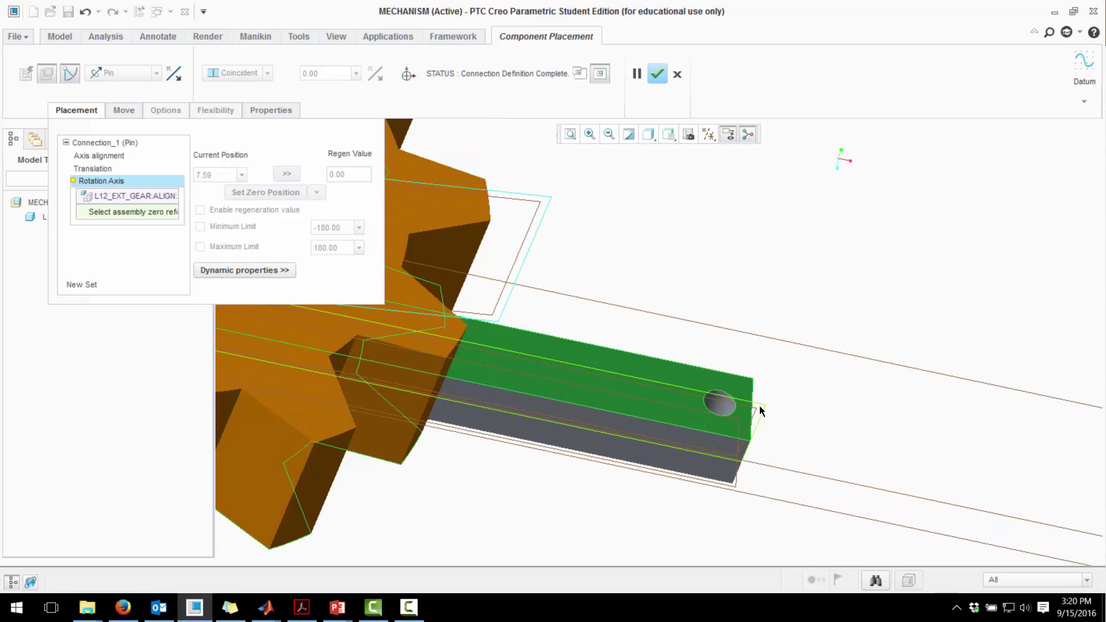
pyautogui.click(608, 324)
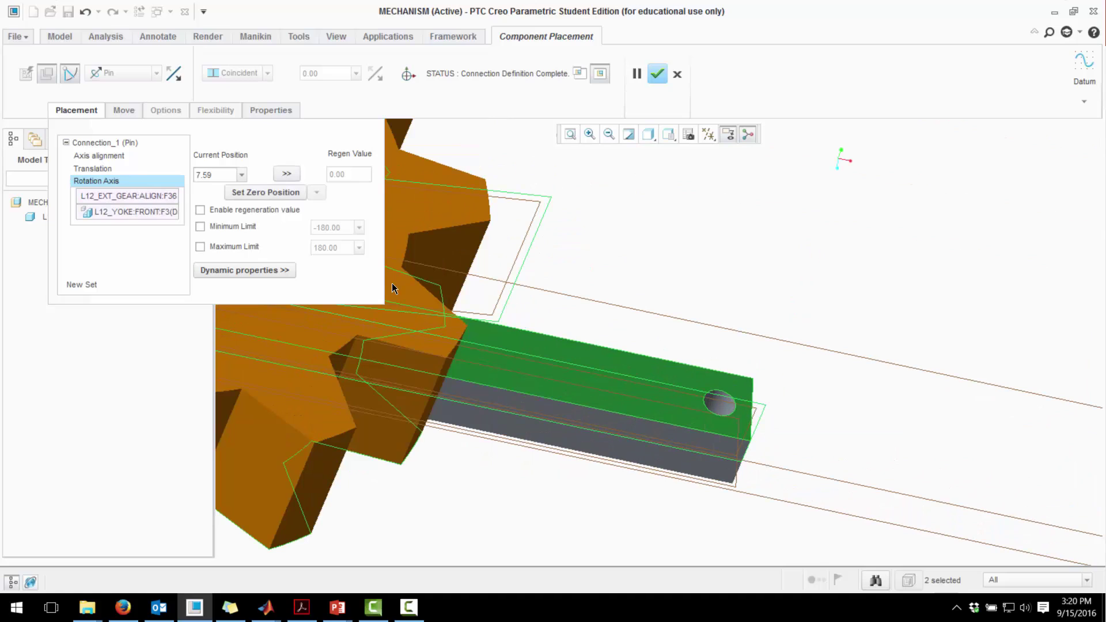
# - Set the gear's current rotation position to 15, define it as the zero position, and accept the placement
pyautogui.click(222, 175)
pyautogui.doubleClick(222, 175)
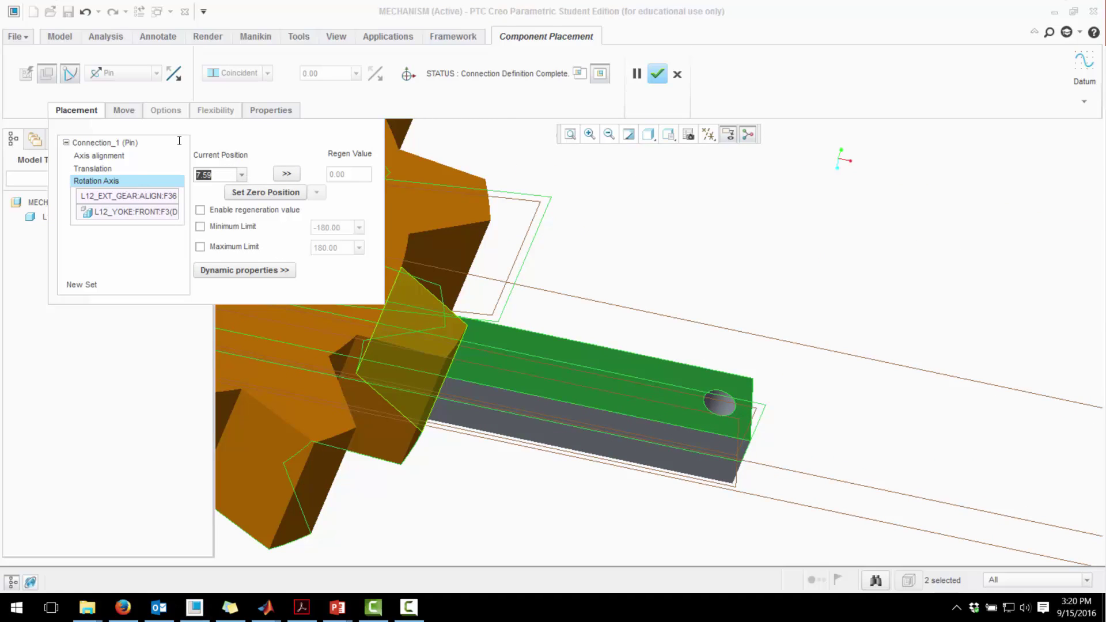
pyautogui.write('15')
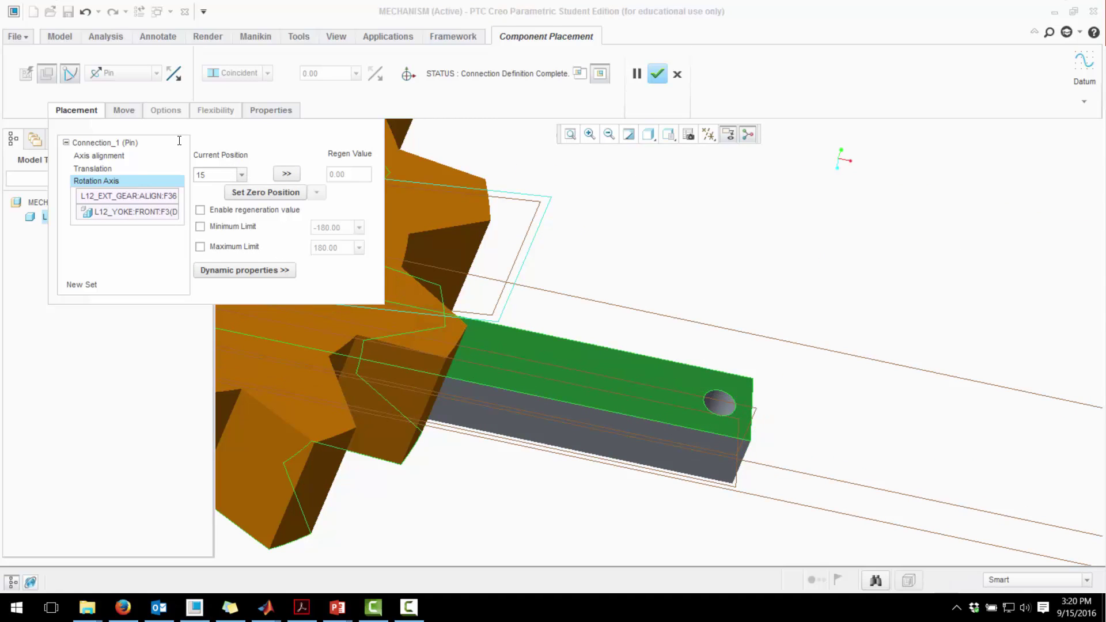
pyautogui.press('Return')
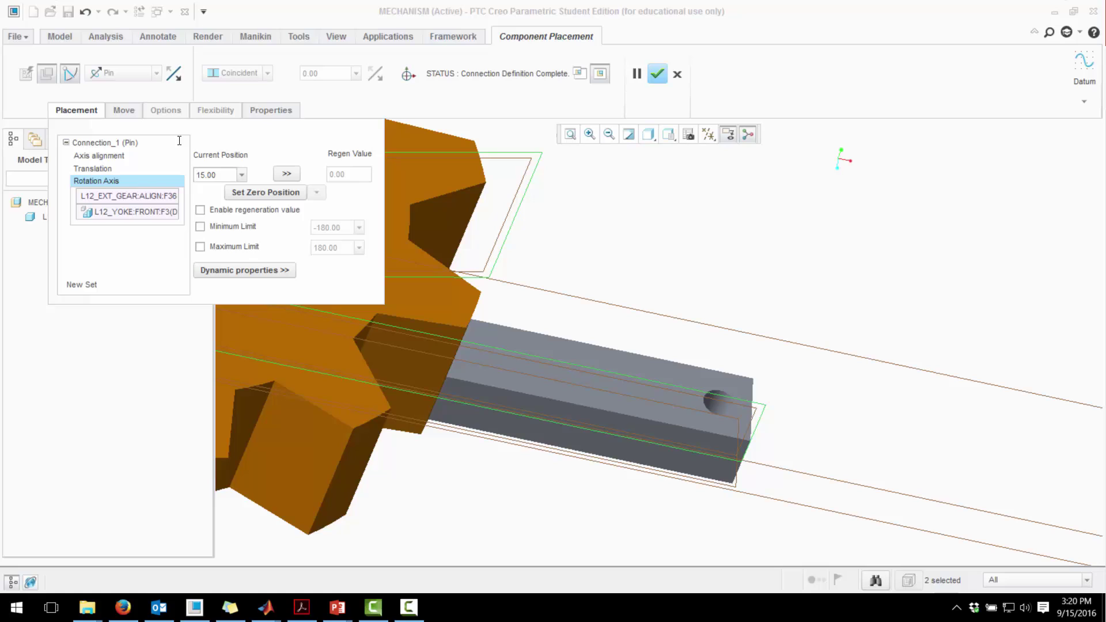
pyautogui.click(277, 196)
pyautogui.click(659, 74)
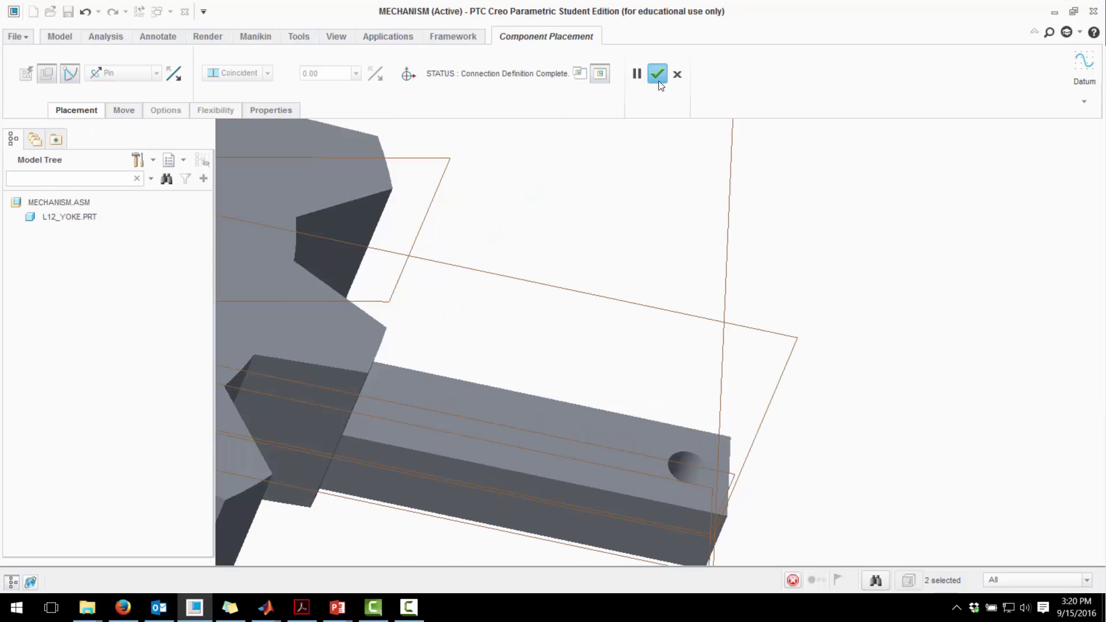
# - Add a second l12_ext_gear.prt to the assembly with a Pin connection
pyautogui.scroll(-4, 582, 313)
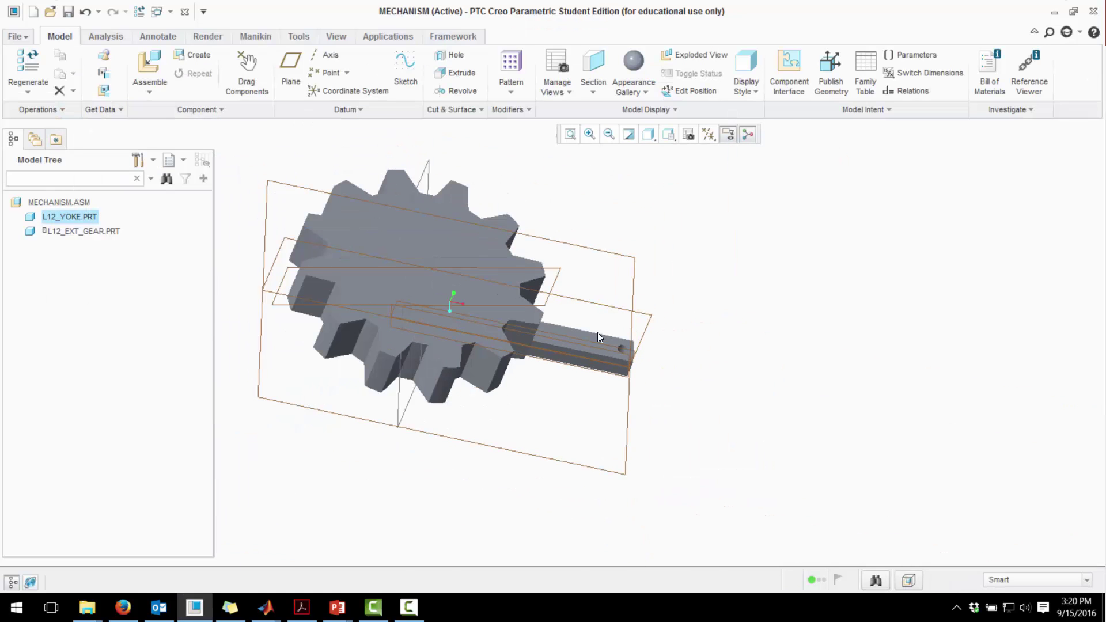
pyautogui.click(722, 415)
pyautogui.moveTo(721, 415); pyautogui.dragTo(547, 340, button='middle')
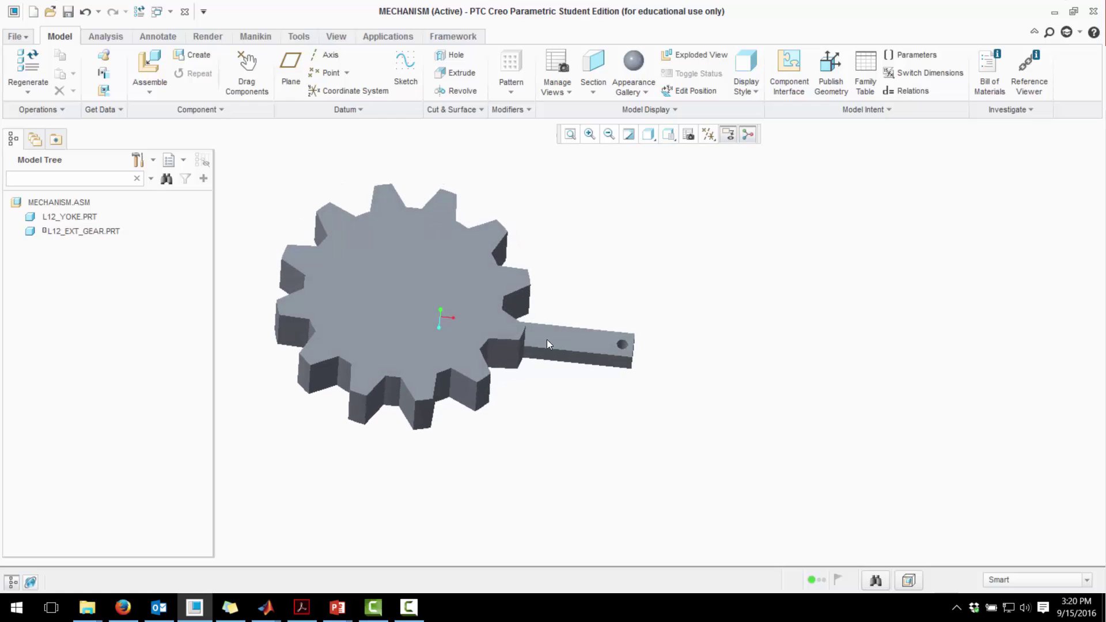
pyautogui.click(151, 70)
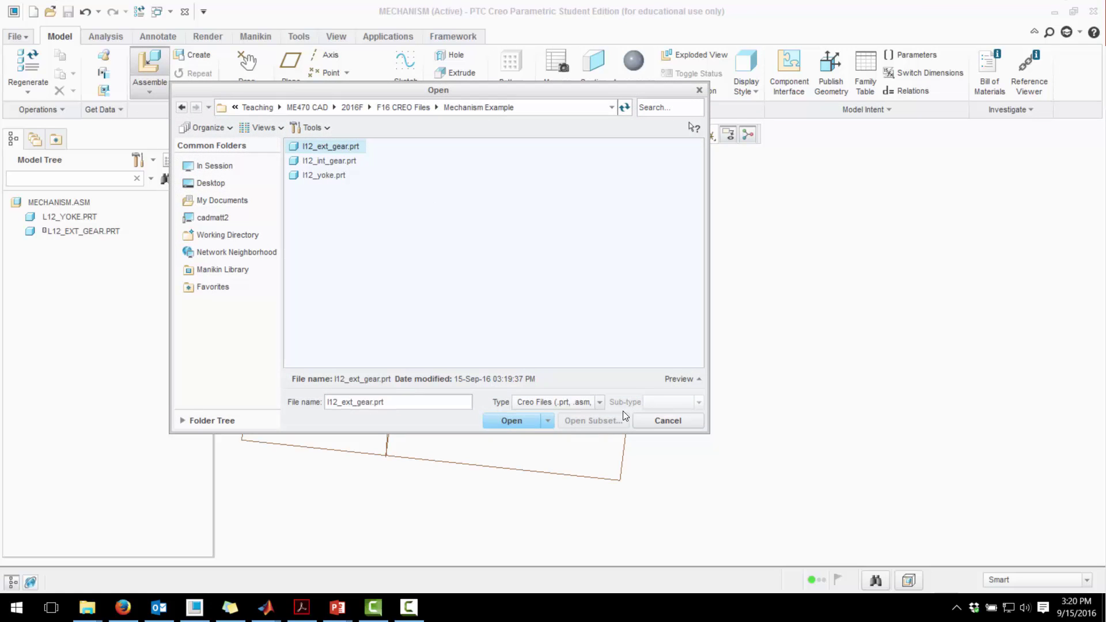
pyautogui.click(510, 421)
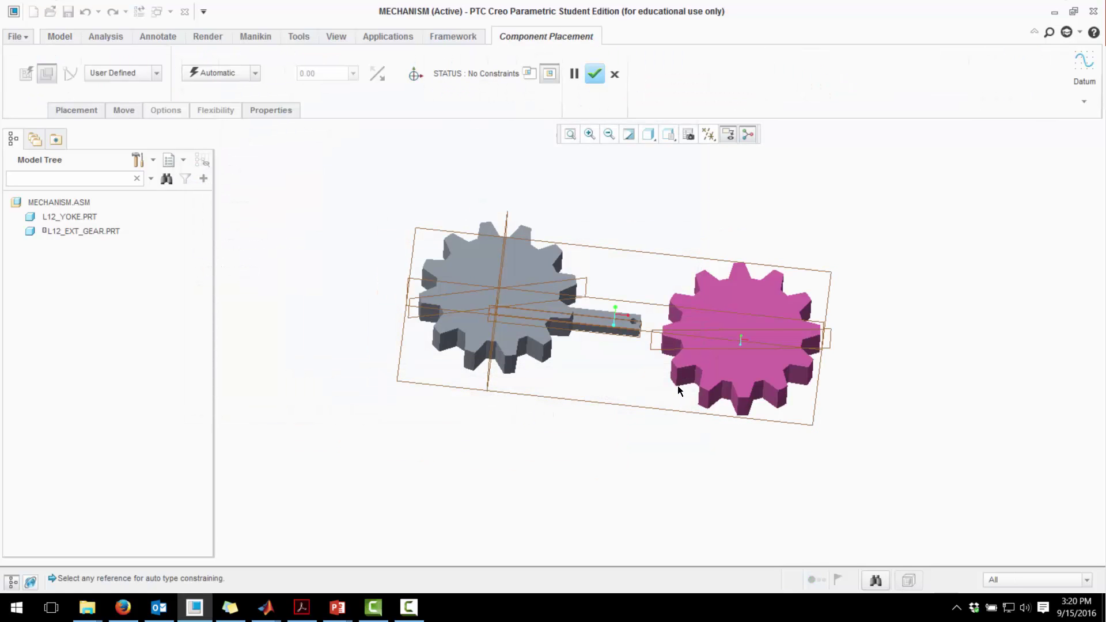
pyautogui.scroll(-4, 668, 372)
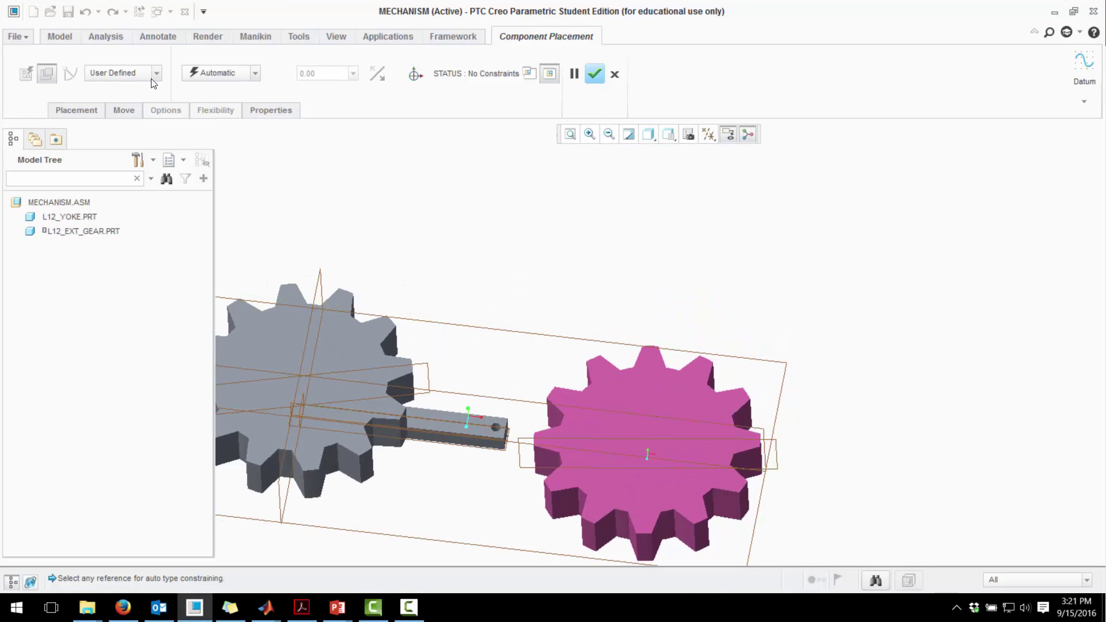
pyautogui.click(157, 74)
pyautogui.click(120, 113)
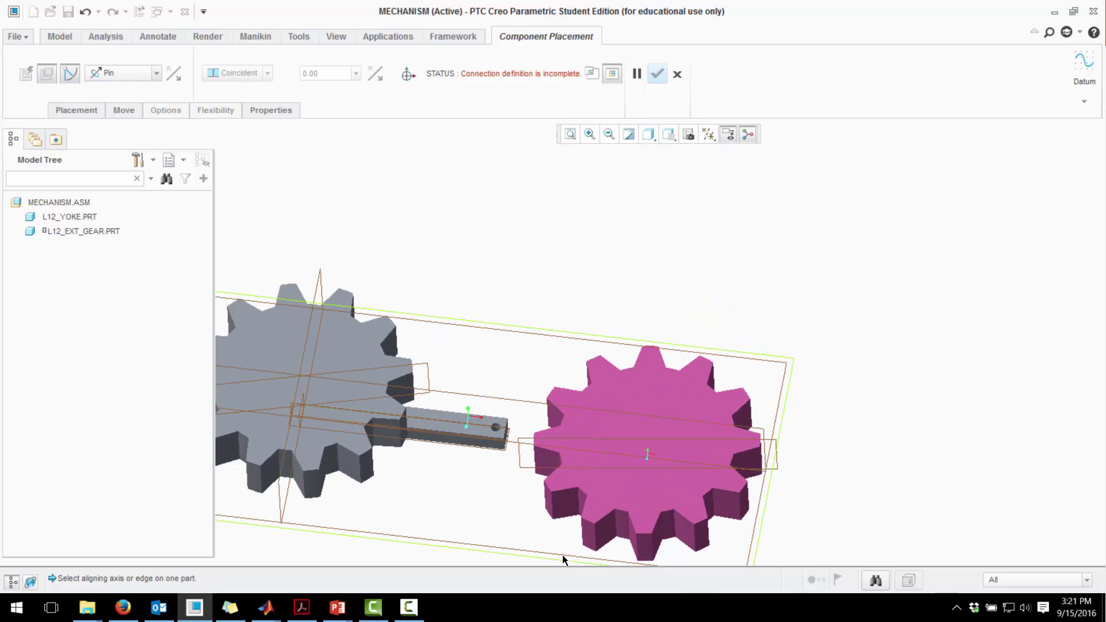
# - Align the second gear's rotation axis with the yoke's end hole and open the pin's translation references
pyautogui.click(591, 541)
pyautogui.scroll(-3, 498, 425)
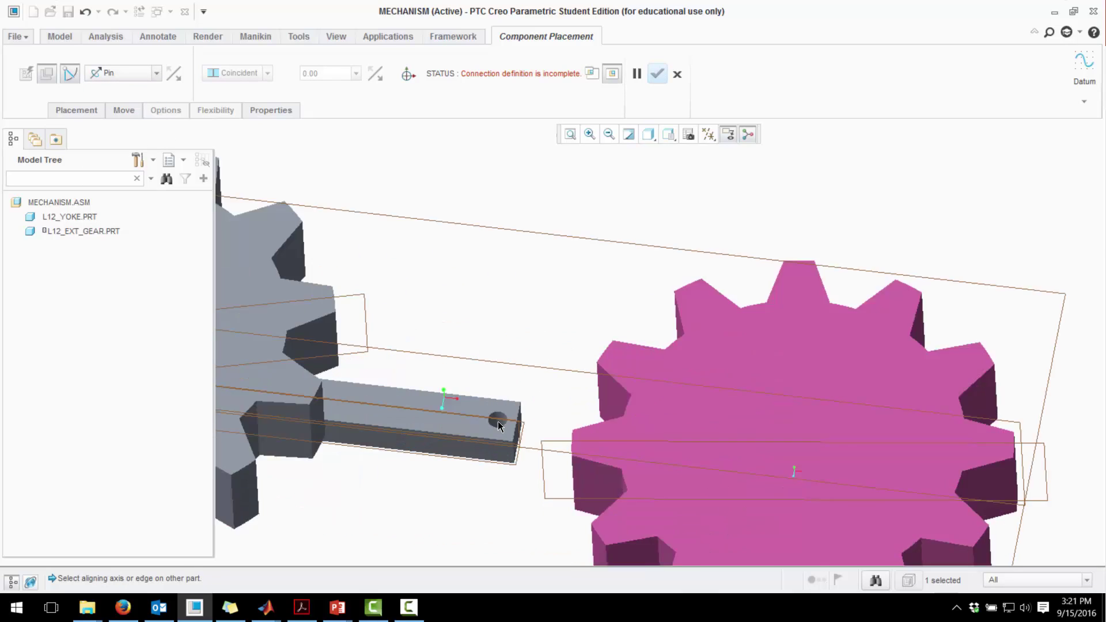
pyautogui.scroll(-4, 498, 422)
pyautogui.click(503, 408)
pyautogui.scroll(7, 514, 408)
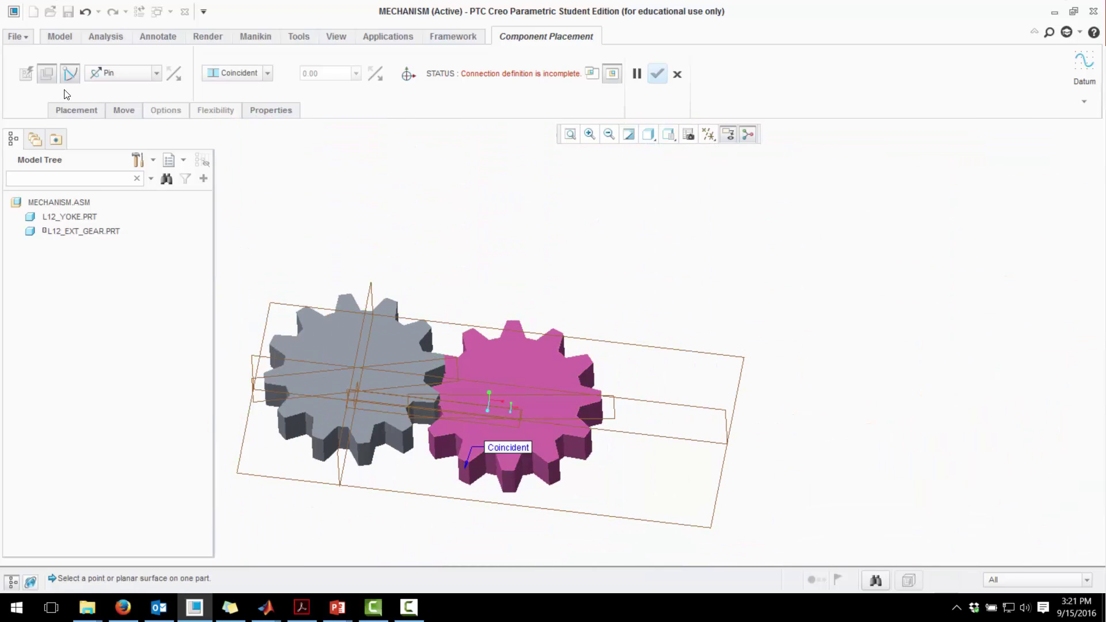
pyautogui.click(76, 110)
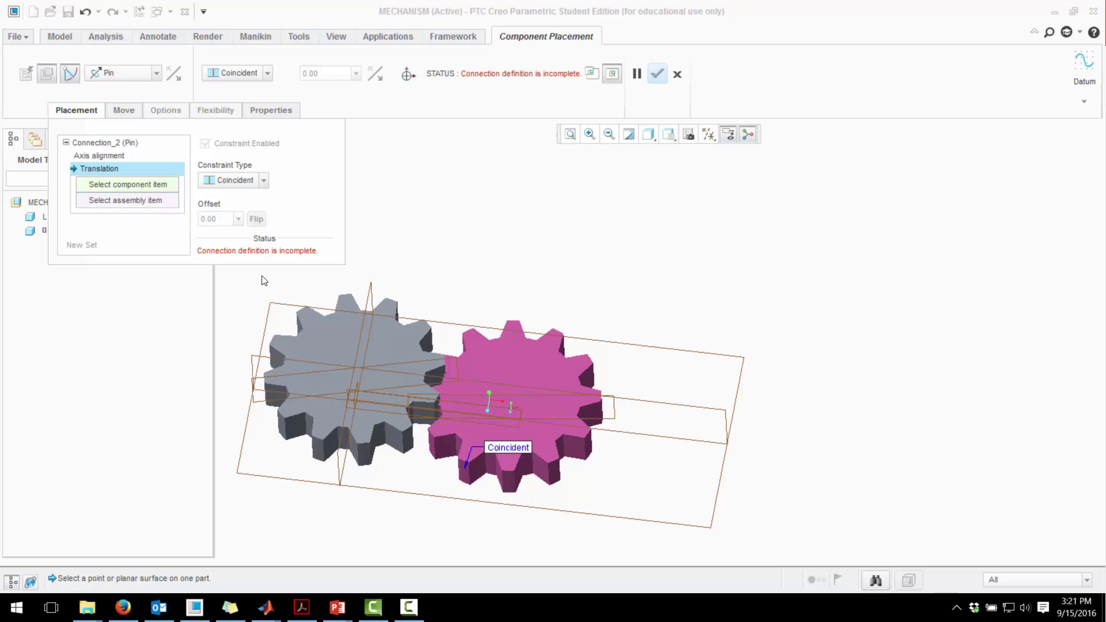
pyautogui.moveTo(718, 488); pyautogui.dragTo(429, 340, button='middle')
pyautogui.click(537, 375)
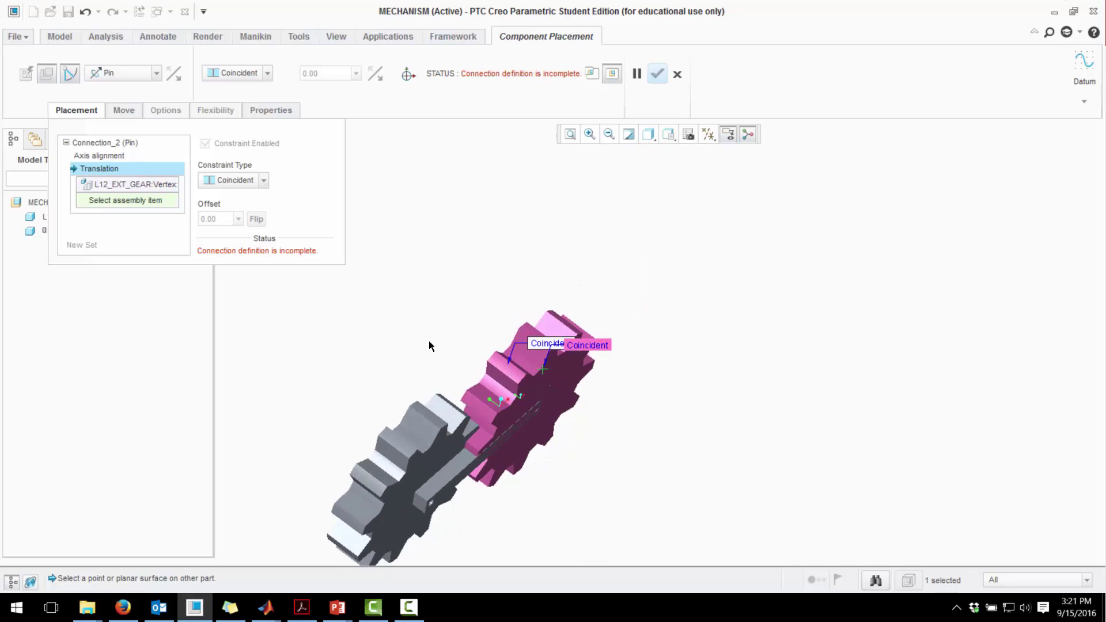
pyautogui.click(136, 187)
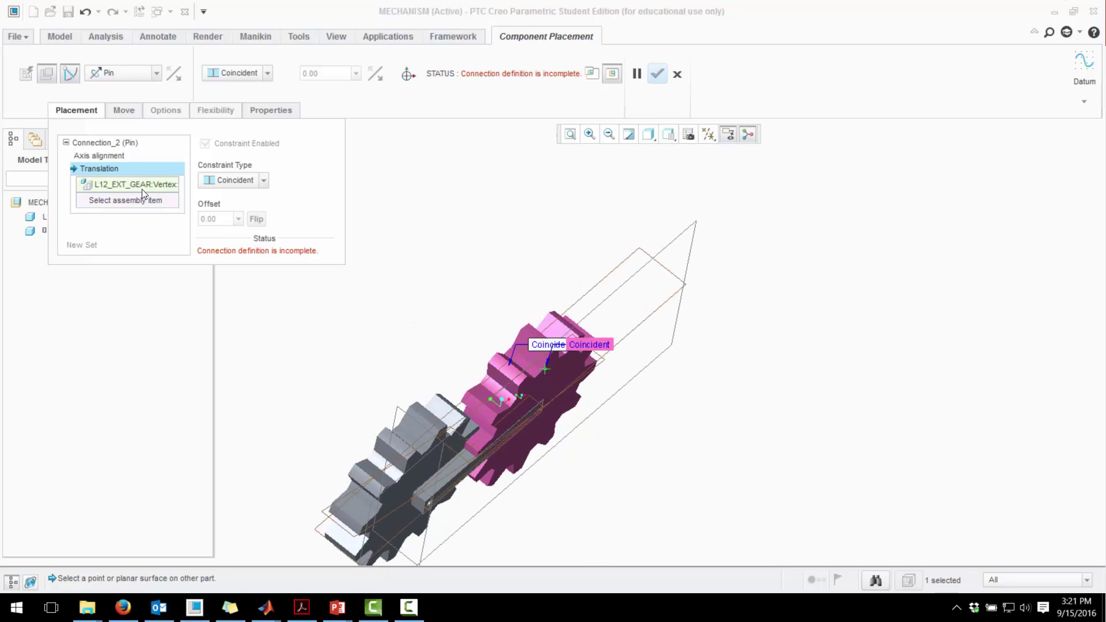
pyautogui.rightClick(150, 192)
pyautogui.click(173, 193)
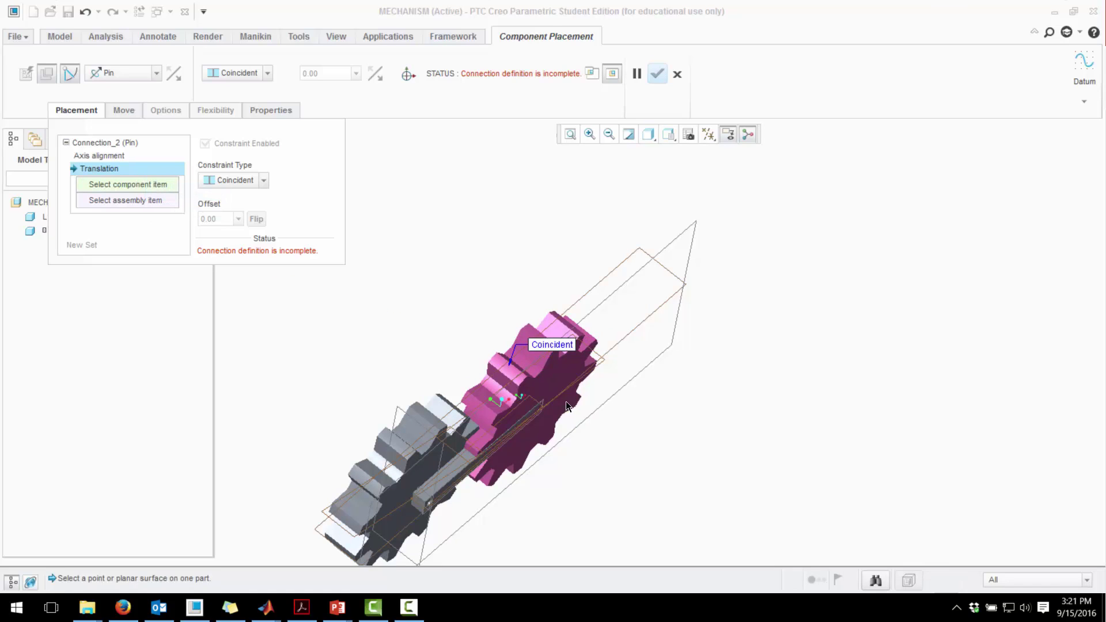
# - Define the second gear's translation by making its back face coincident with the yoke face containing the holes
pyautogui.click(538, 430)
pyautogui.scroll(3, 420, 482)
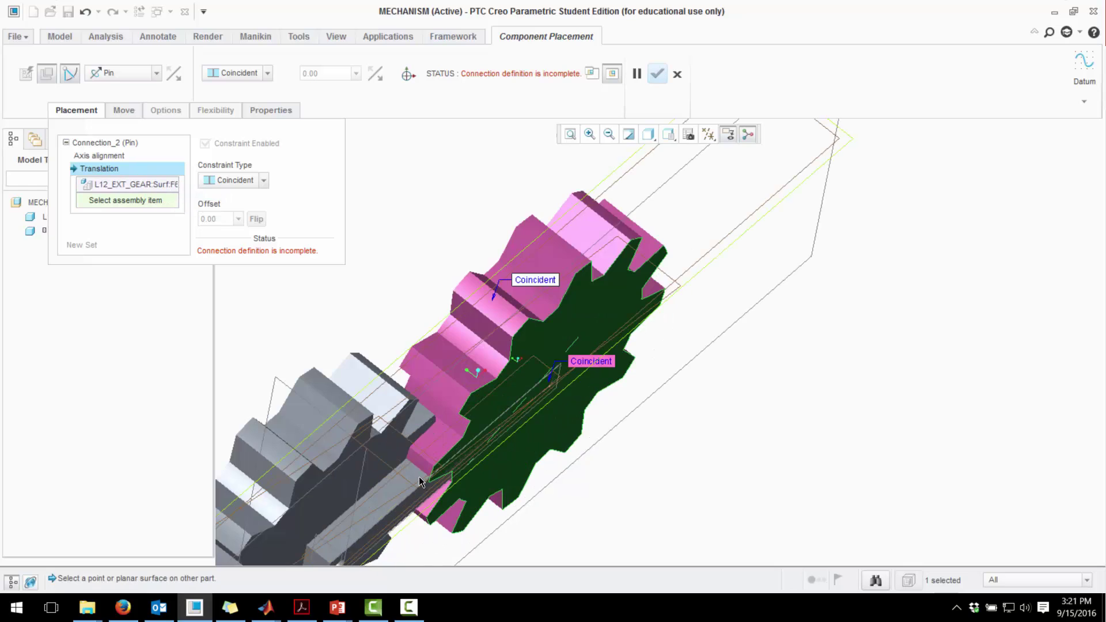
pyautogui.scroll(3, 416, 478)
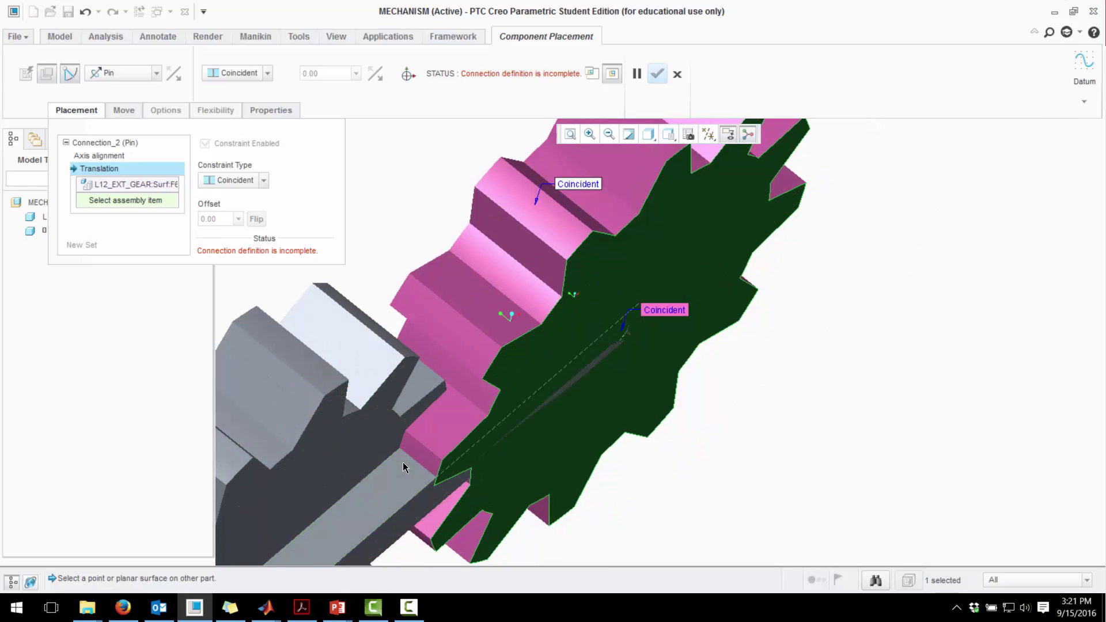
pyautogui.moveTo(403, 462); pyautogui.dragTo(497, 311, button='middle')
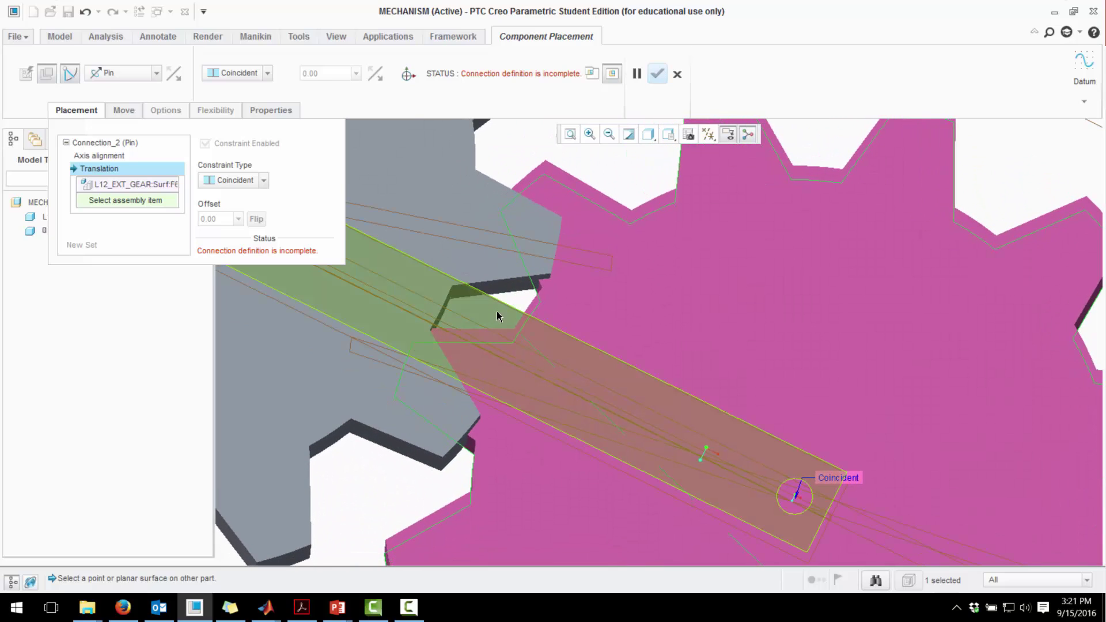
pyautogui.click(498, 316)
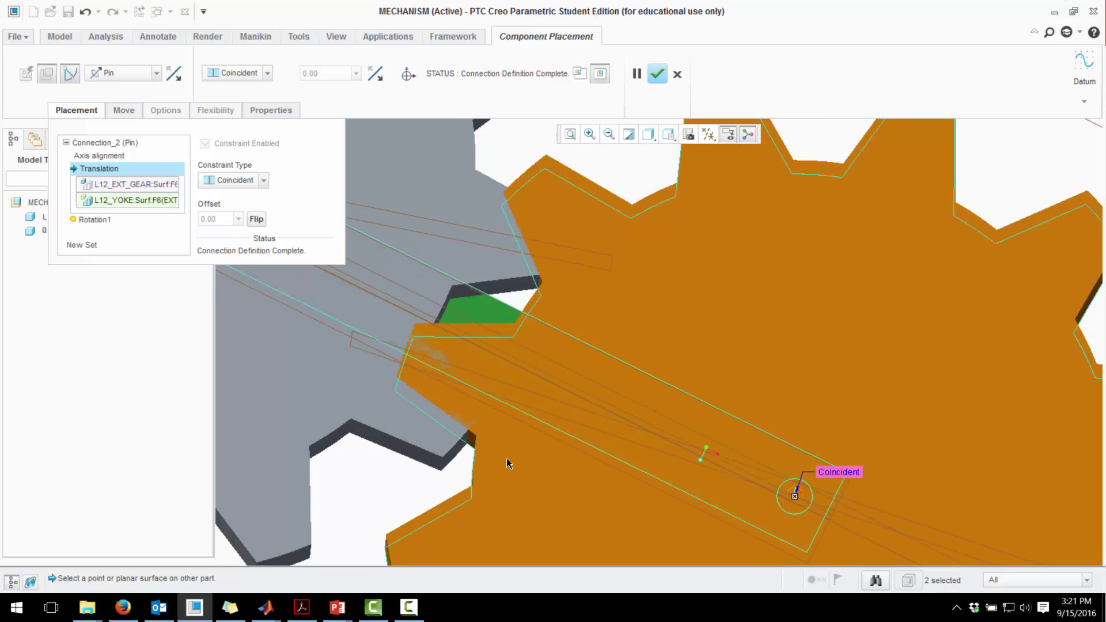
# - Reference the second gear's rotation axis to its ALIGN plane and the yoke's FRONT plane
pyautogui.click(94, 221)
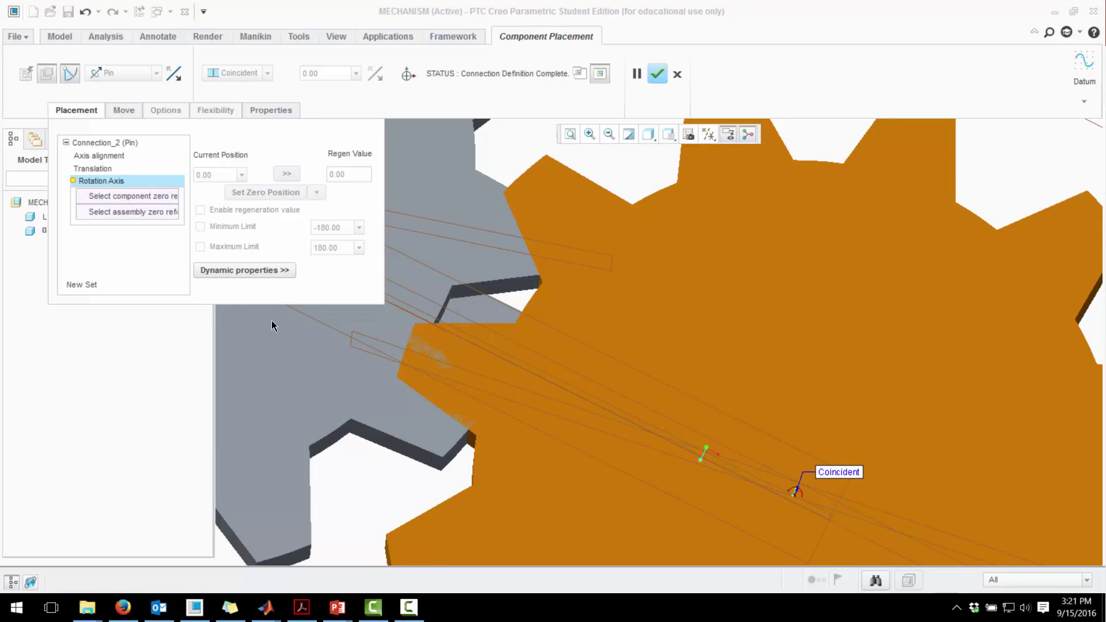
pyautogui.scroll(2, 272, 321)
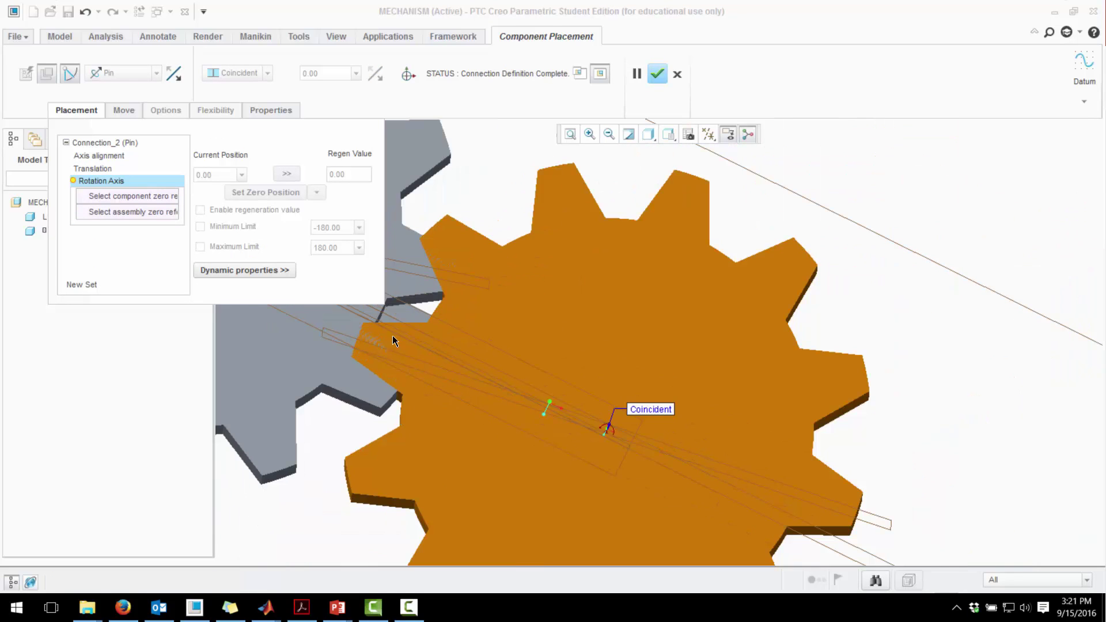
pyautogui.click(887, 526)
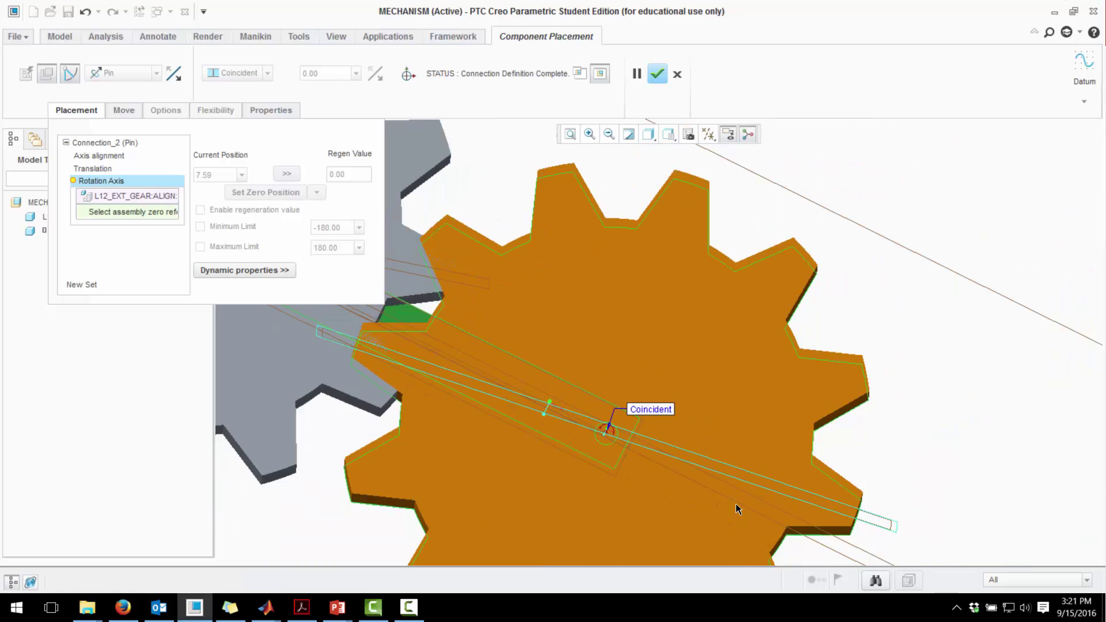
pyautogui.moveTo(735, 504); pyautogui.dragTo(677, 482, button='middle')
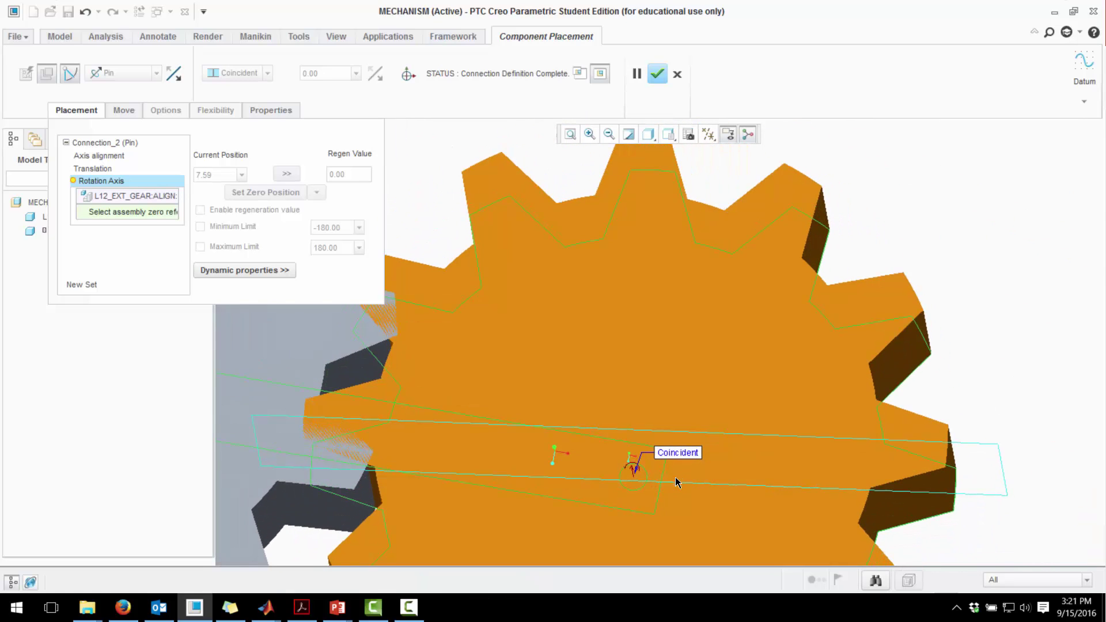
pyautogui.click(657, 493)
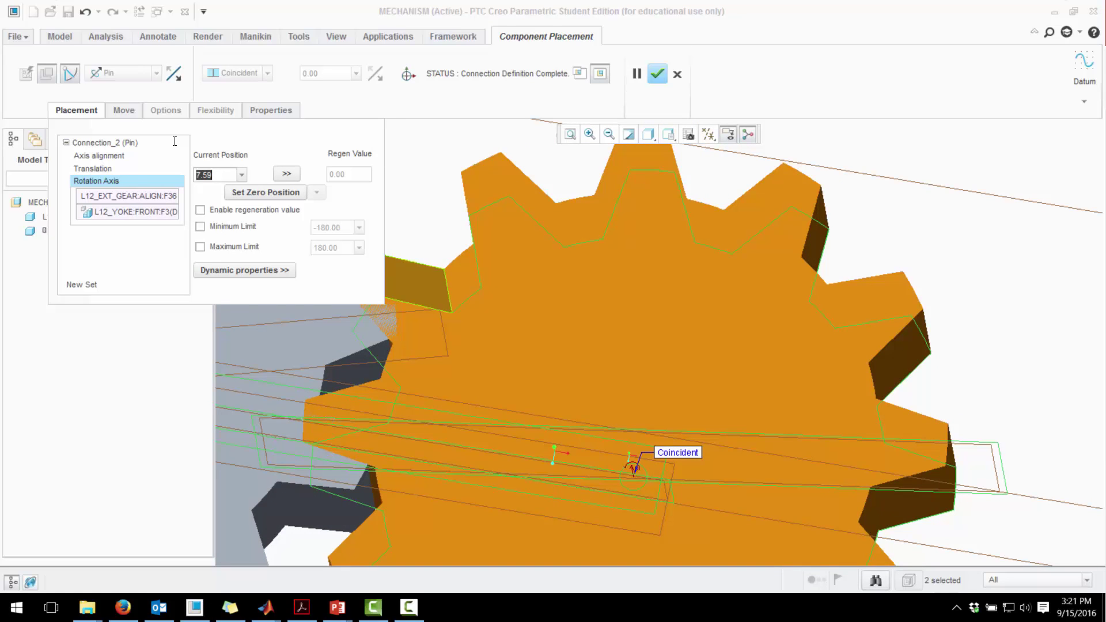
# - Set the second gear's current rotation position to 0 and accept the placement
pyautogui.write('0')
pyautogui.press('Return')
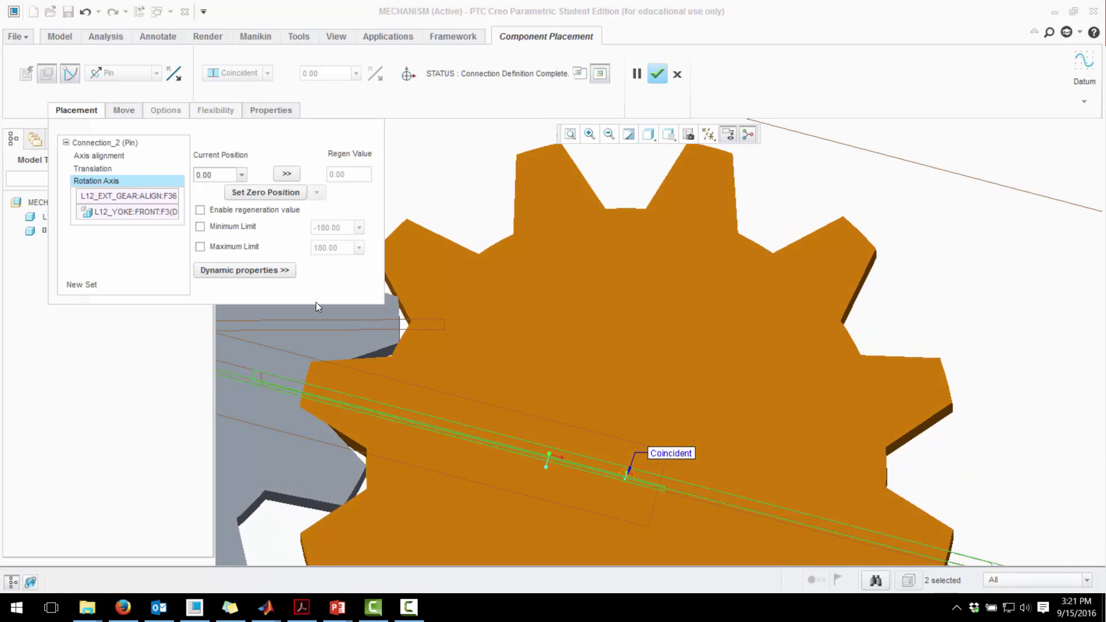
pyautogui.click(659, 75)
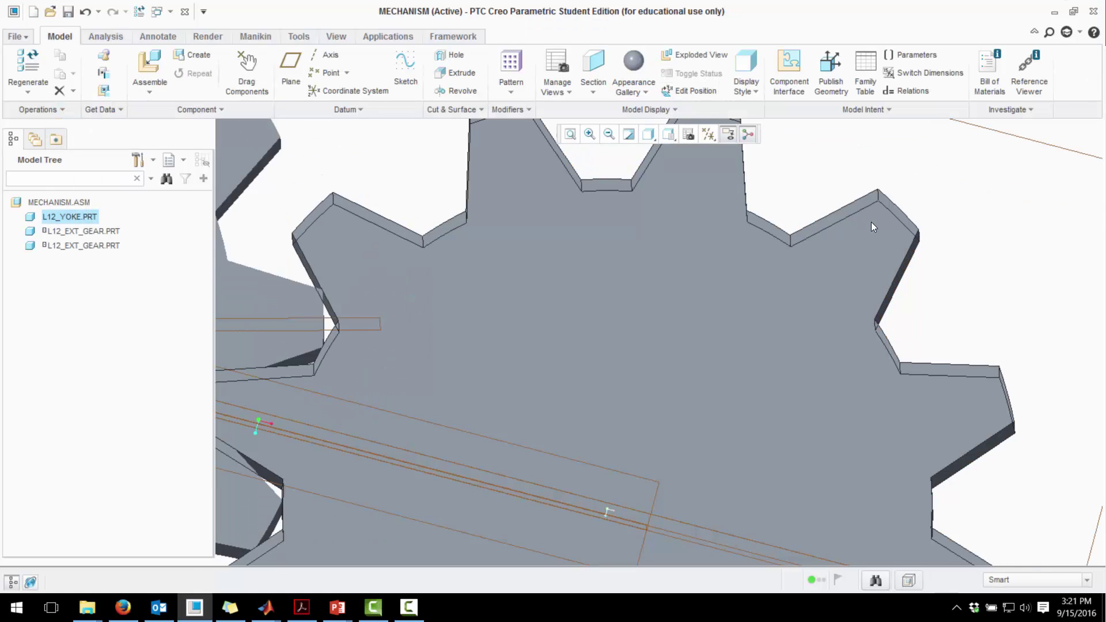
# - Apply the red appearance to the first external gear and the blue appearance to the second external gear
pyautogui.scroll(-2, 883, 319)
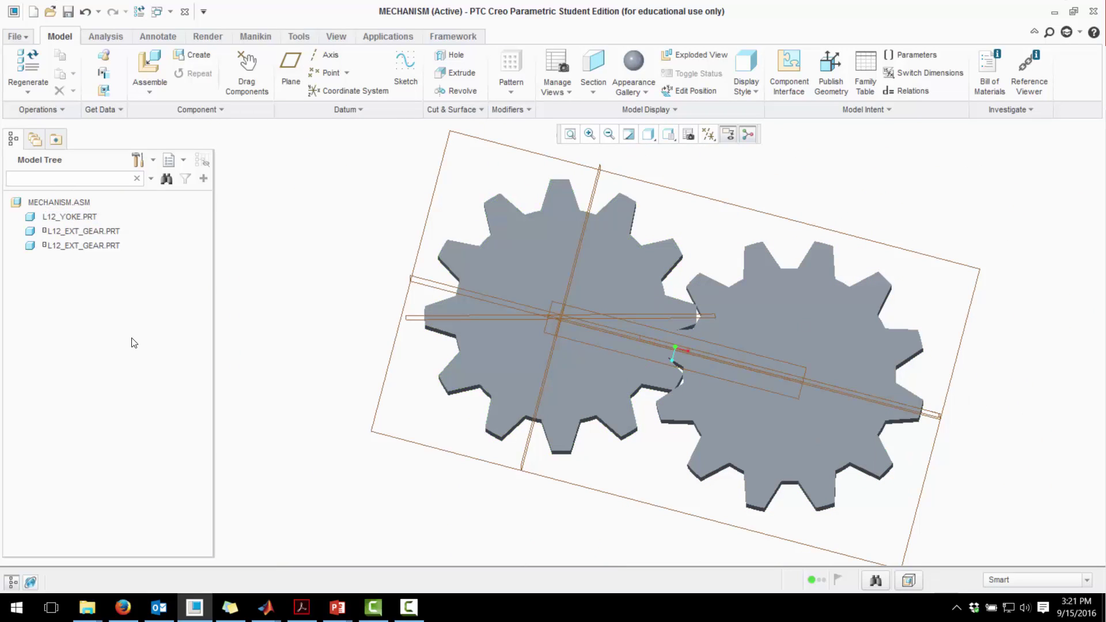
pyautogui.click(91, 232)
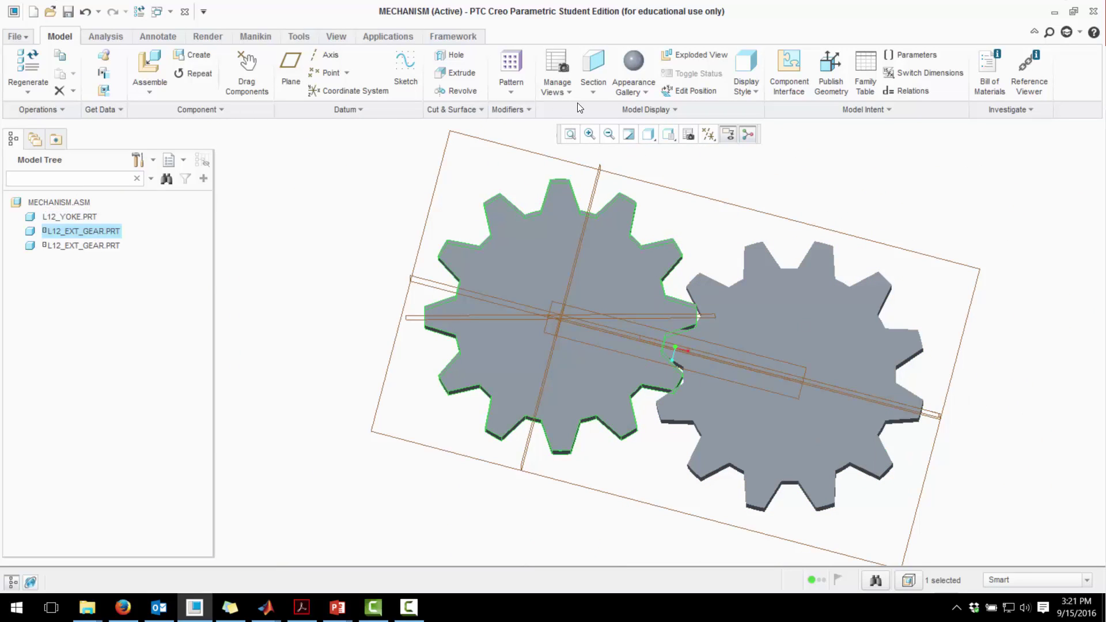
pyautogui.click(634, 88)
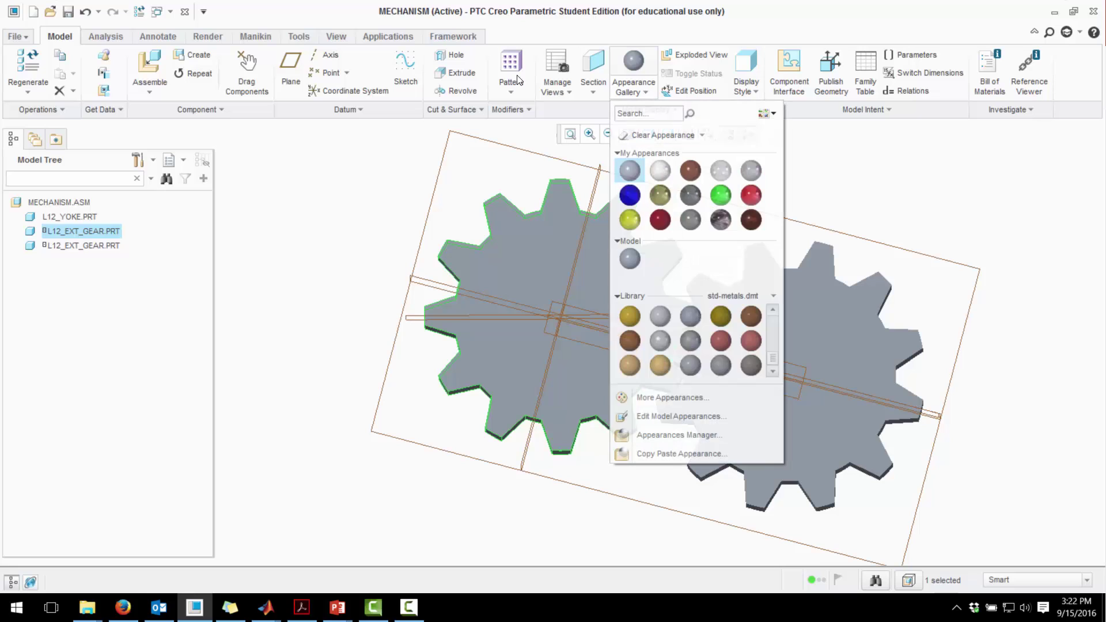
pyautogui.click(751, 194)
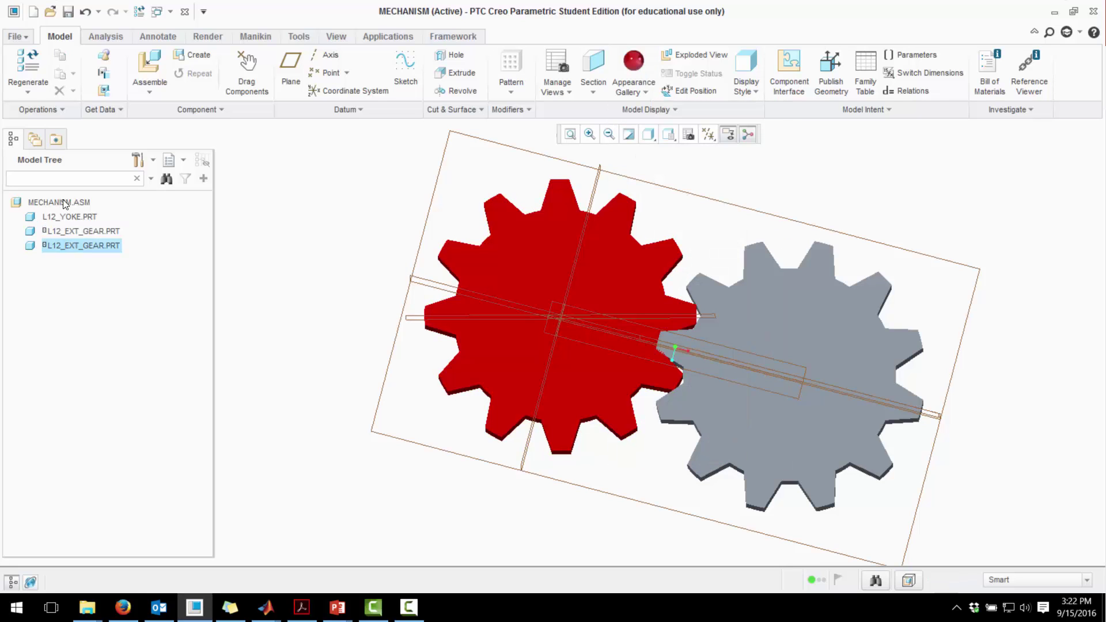
pyautogui.click(648, 96)
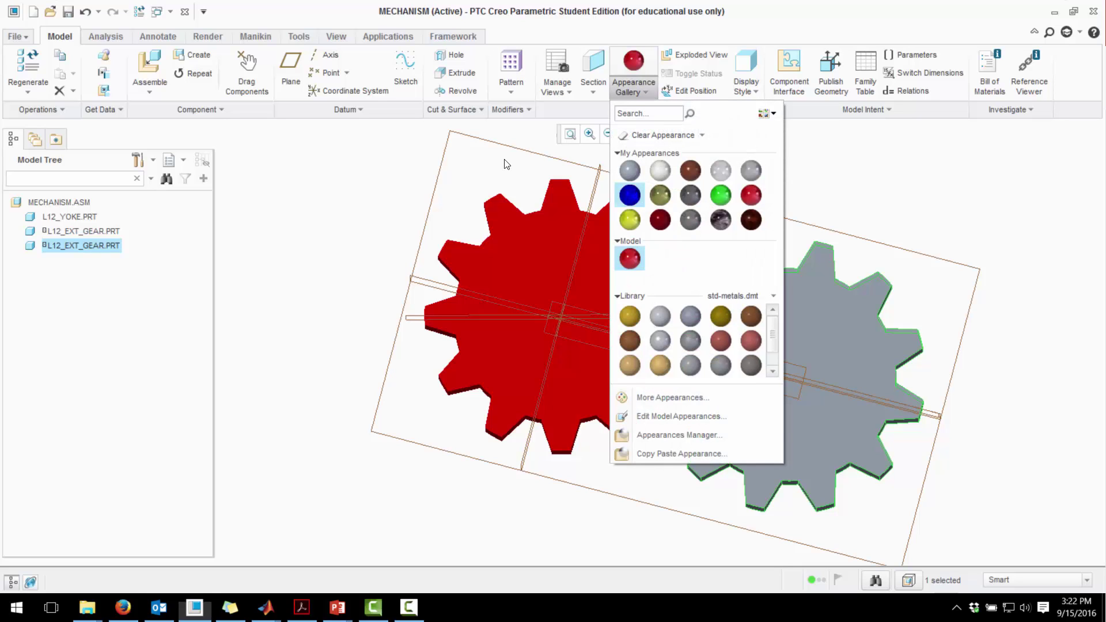
pyautogui.click(634, 192)
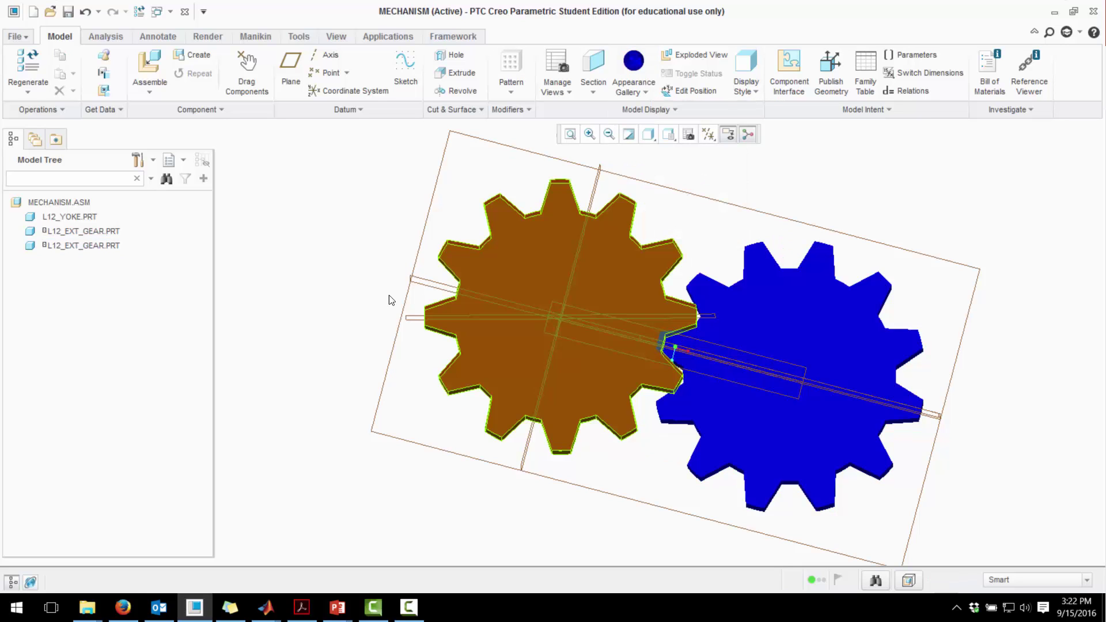
# - Add l12_int_gear.prt to the assembly with a Pin connection
pyautogui.click(149, 68)
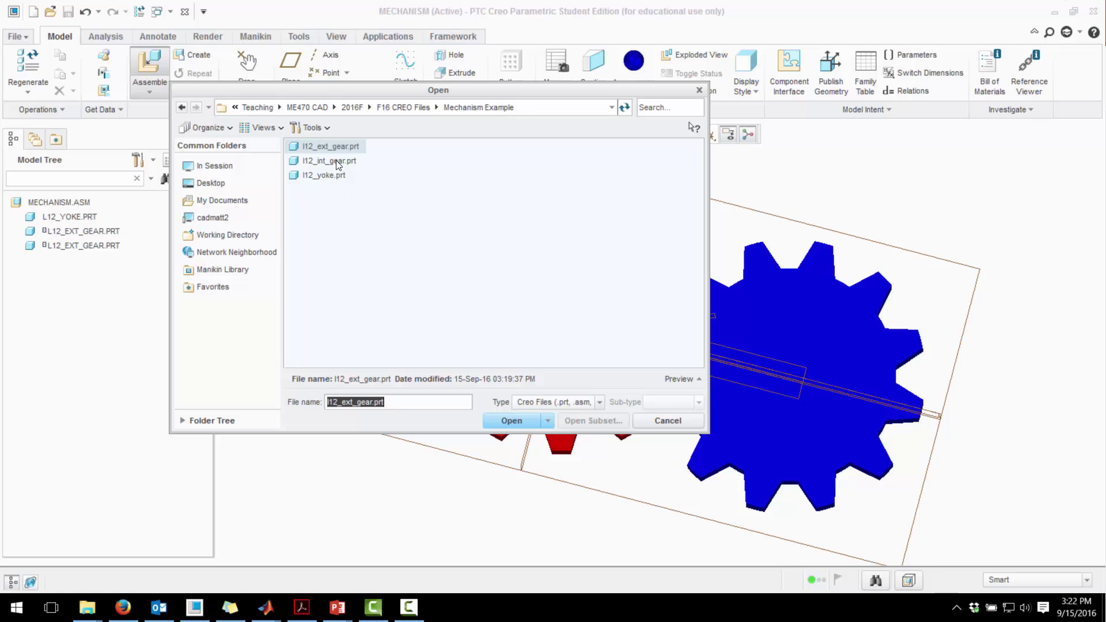
pyautogui.click(337, 163)
pyautogui.click(509, 422)
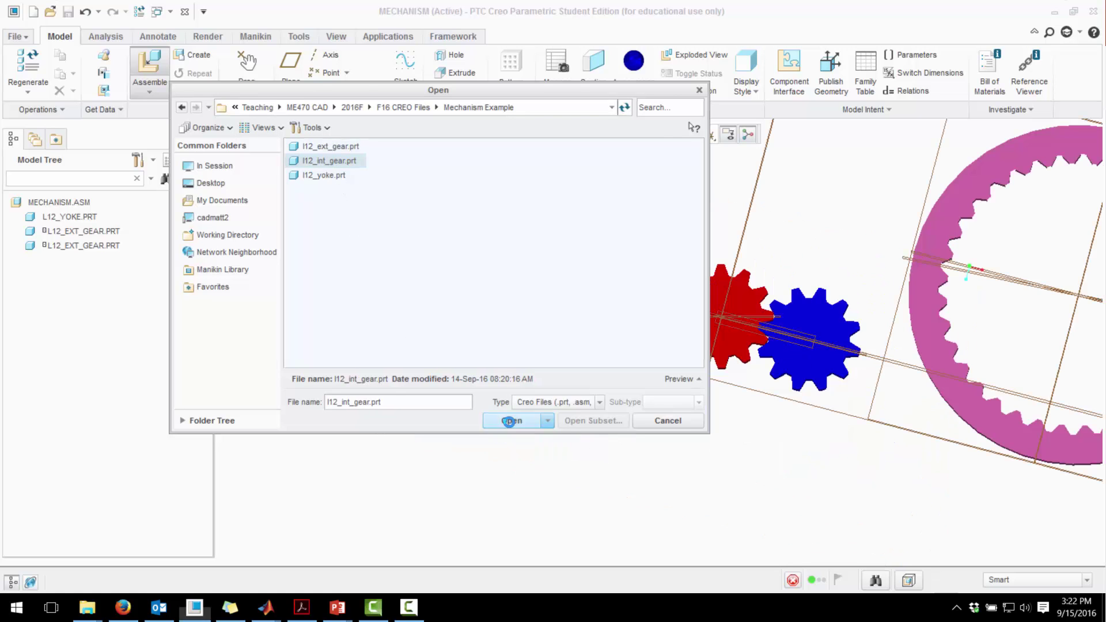
pyautogui.moveTo(791, 374); pyautogui.dragTo(351, 228, button='middle')
pyautogui.click(153, 75)
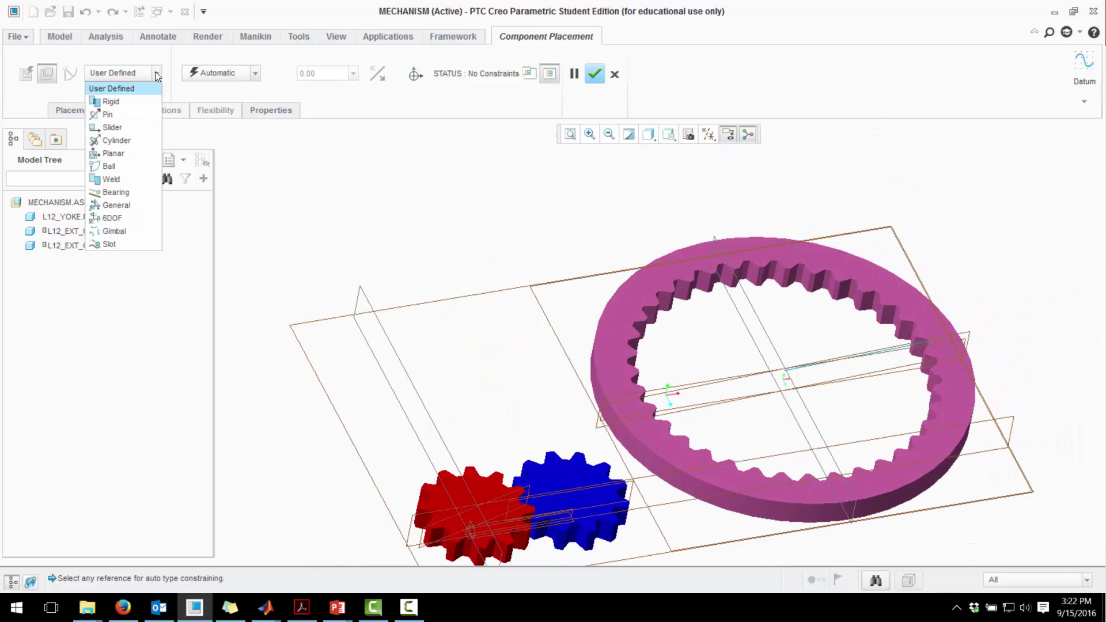
pyautogui.click(124, 112)
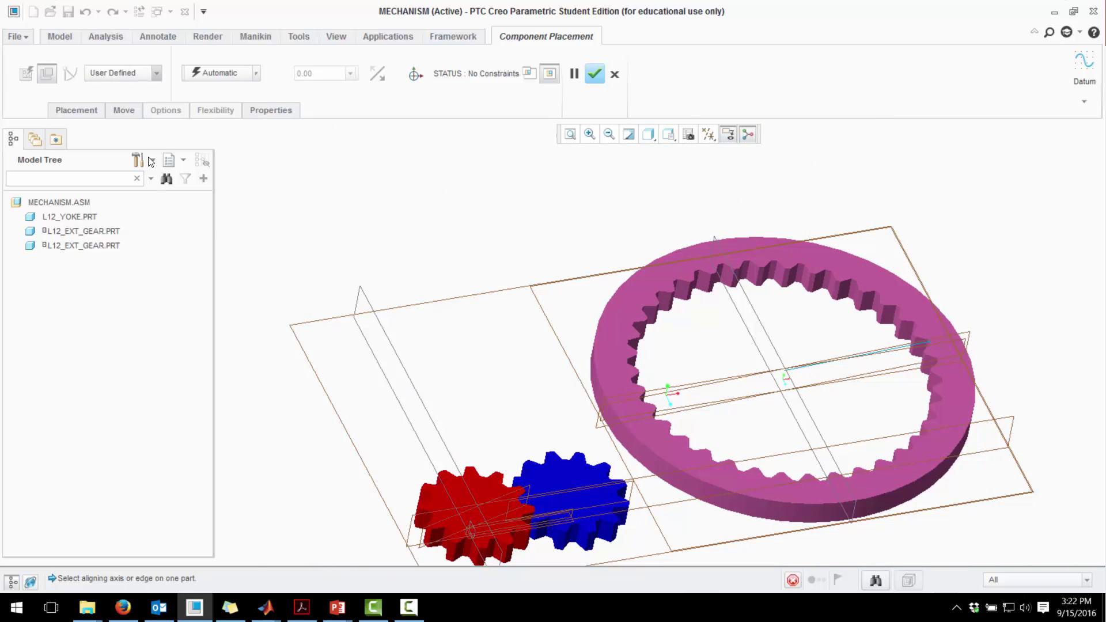
# - Align the internal gear's axis with the red gear's using the ring's outer cylindrical surface and a red tooth's tip surface
pyautogui.click(734, 505)
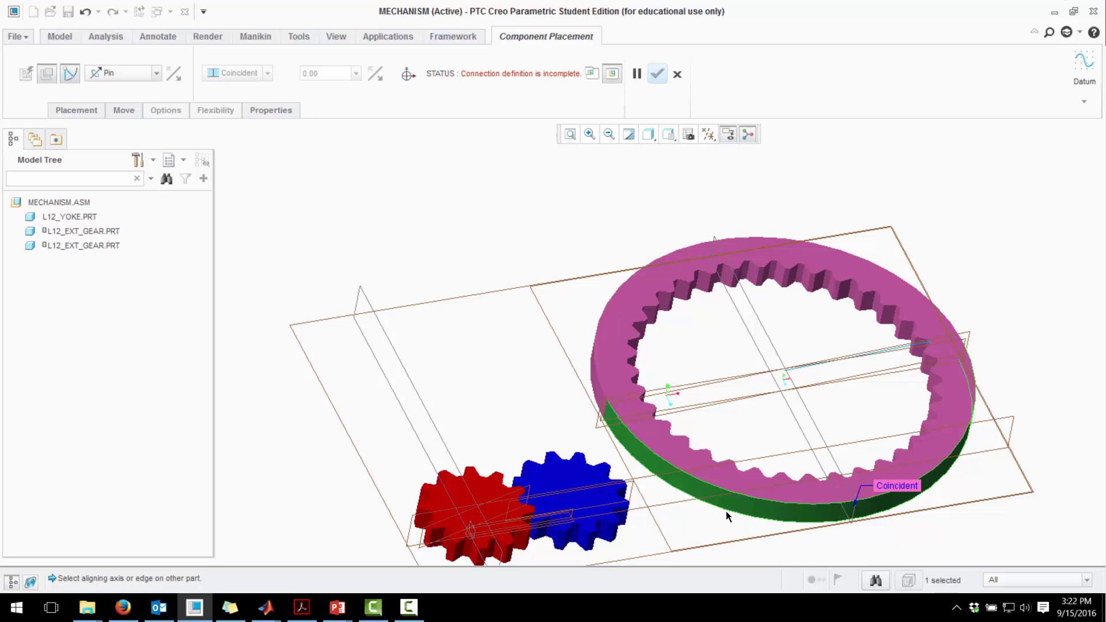
pyautogui.scroll(5, 453, 555)
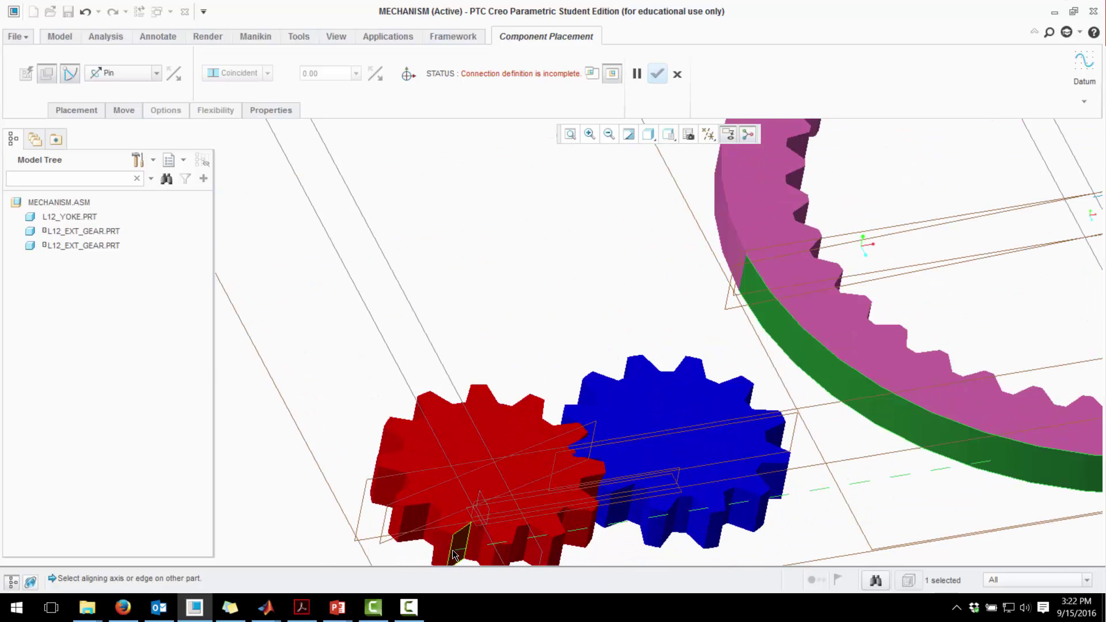
pyautogui.scroll(2, 453, 554)
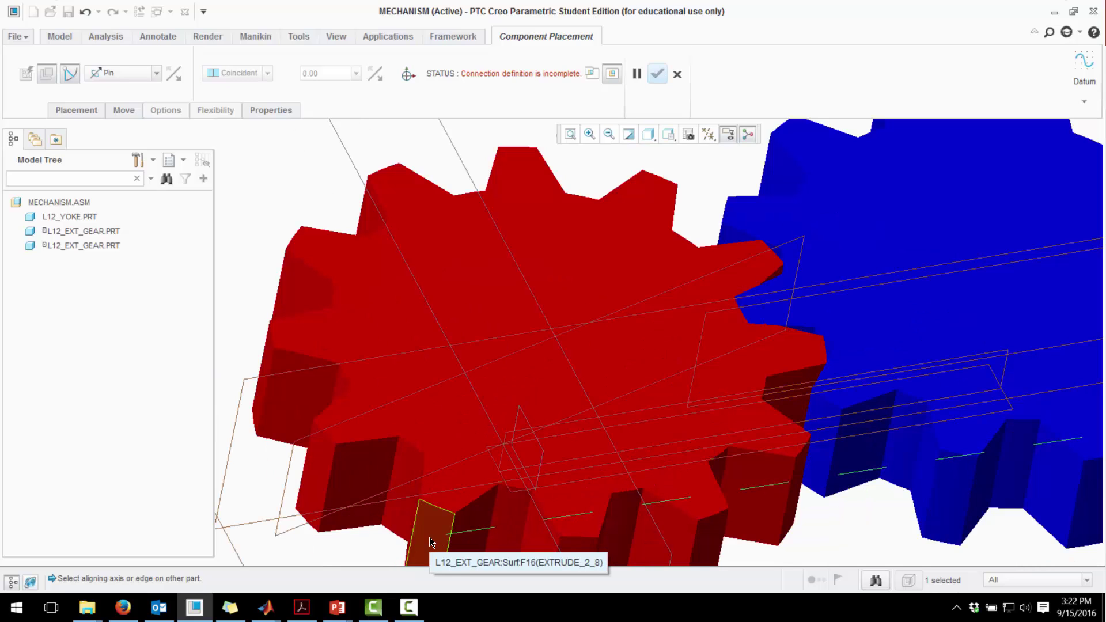
pyautogui.click(430, 537)
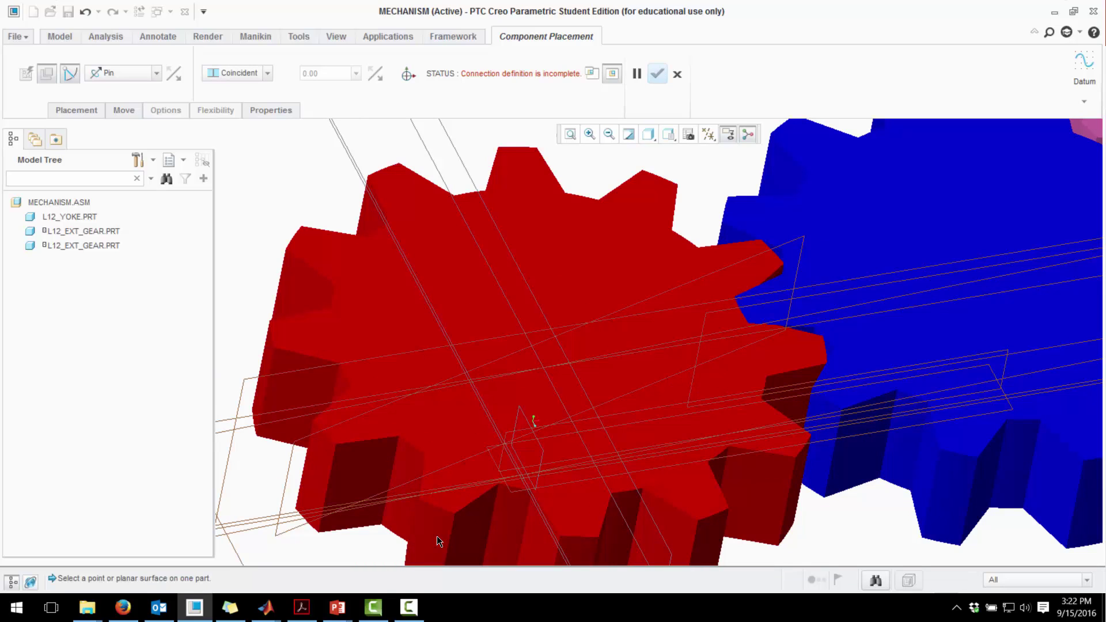
# - Define the internal gear's translation by making its front face coincident with the red gear's front face, and open the rotation axis settings
pyautogui.scroll(-6, 444, 533)
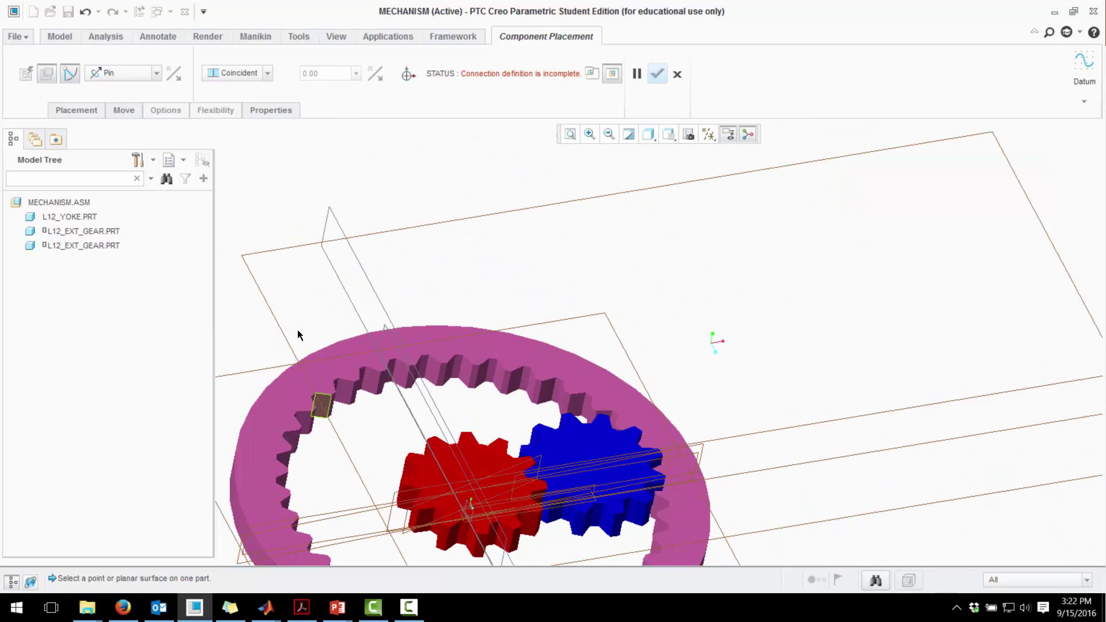
pyautogui.click(91, 112)
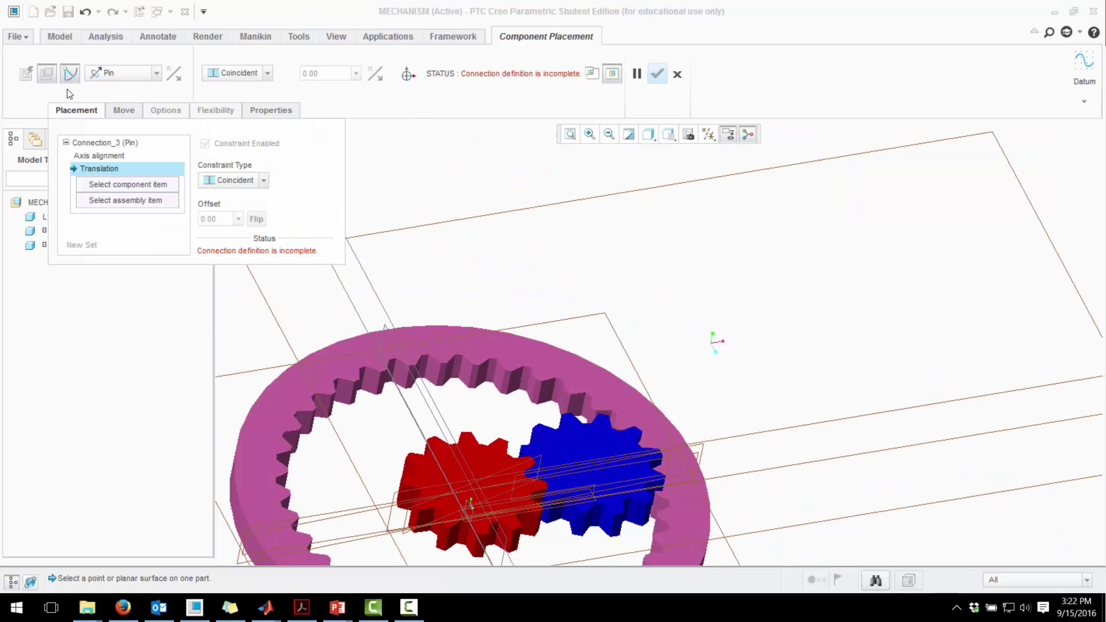
pyautogui.click(288, 409)
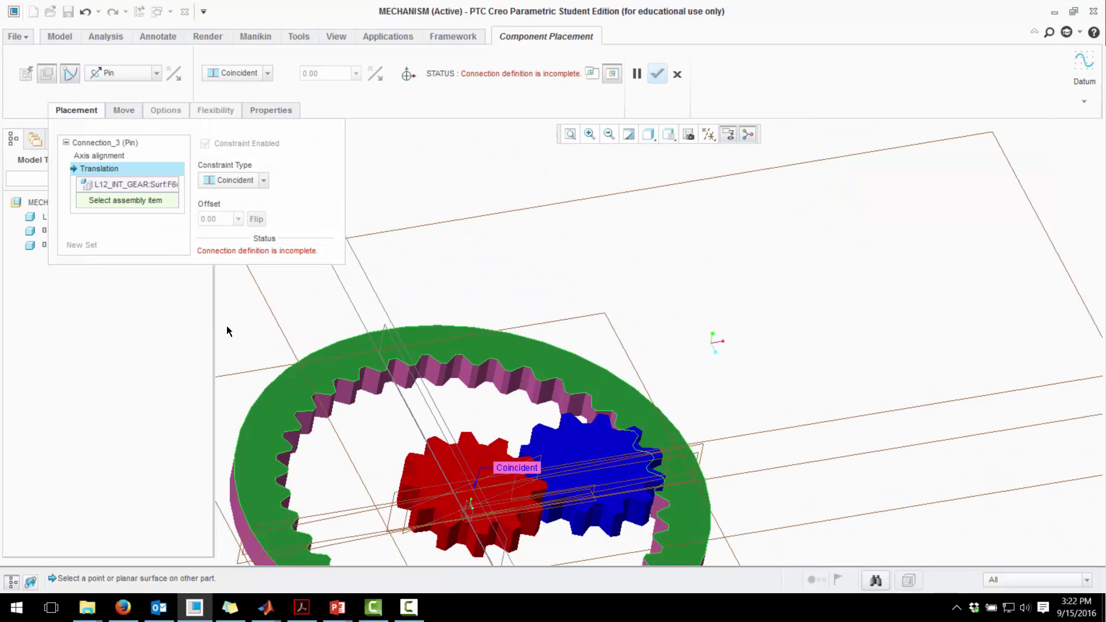
pyautogui.click(426, 478)
pyautogui.click(93, 222)
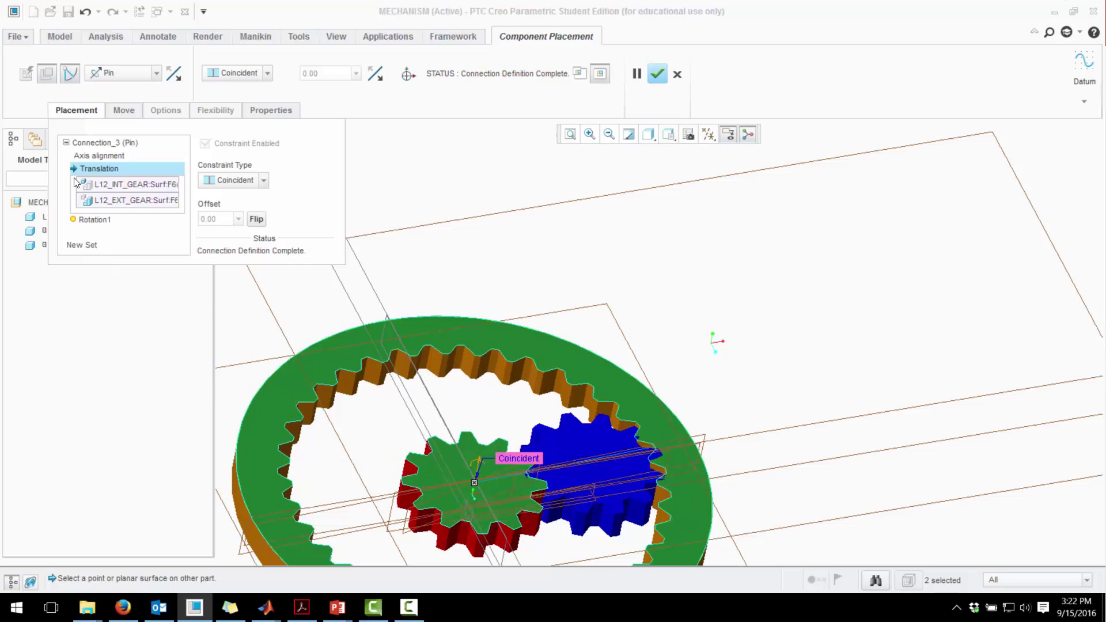
# - Reference the internal gear's rotation axis to the ALIGN datum planes of the ring and red gear, and set the current position to 15
pyautogui.moveTo(755, 423); pyautogui.dragTo(614, 468, button='middle')
pyautogui.click(614, 468)
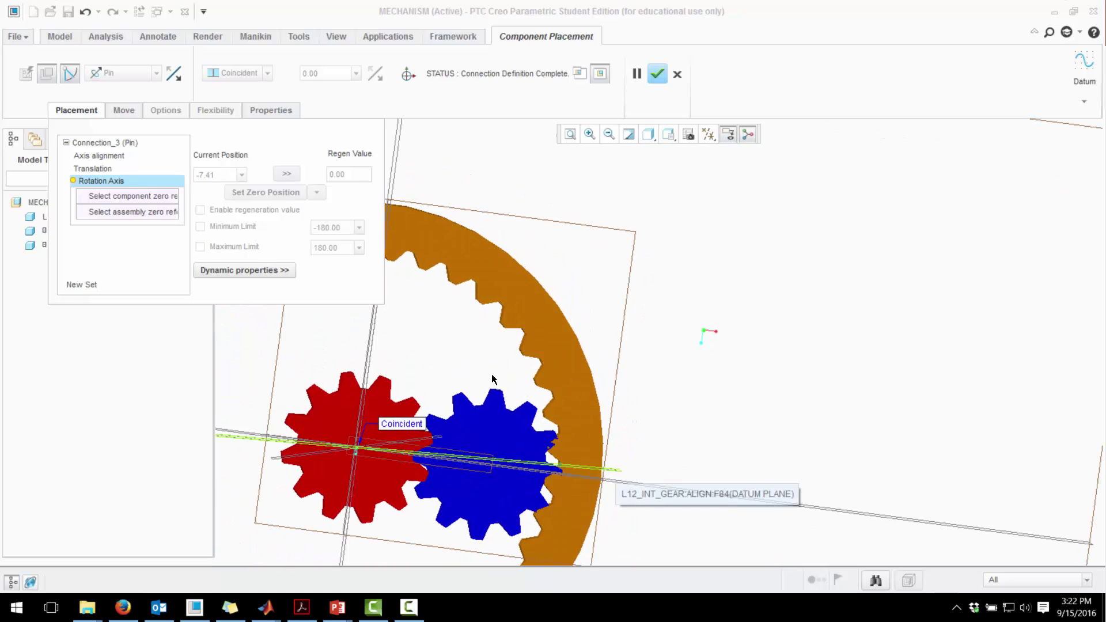
pyautogui.click(427, 444)
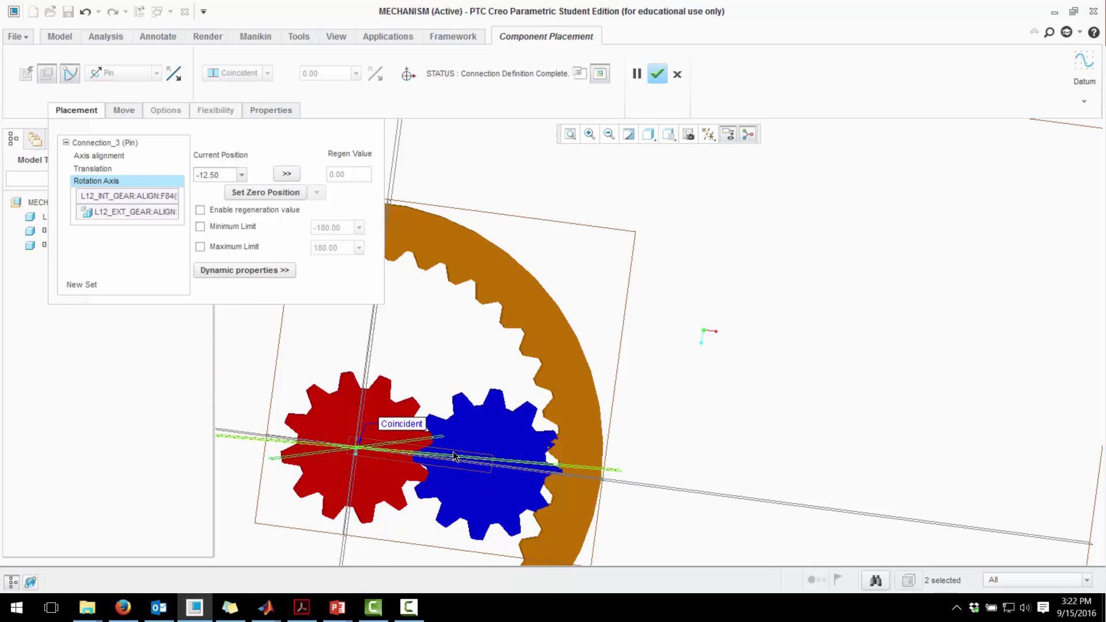
pyautogui.doubleClick(222, 175)
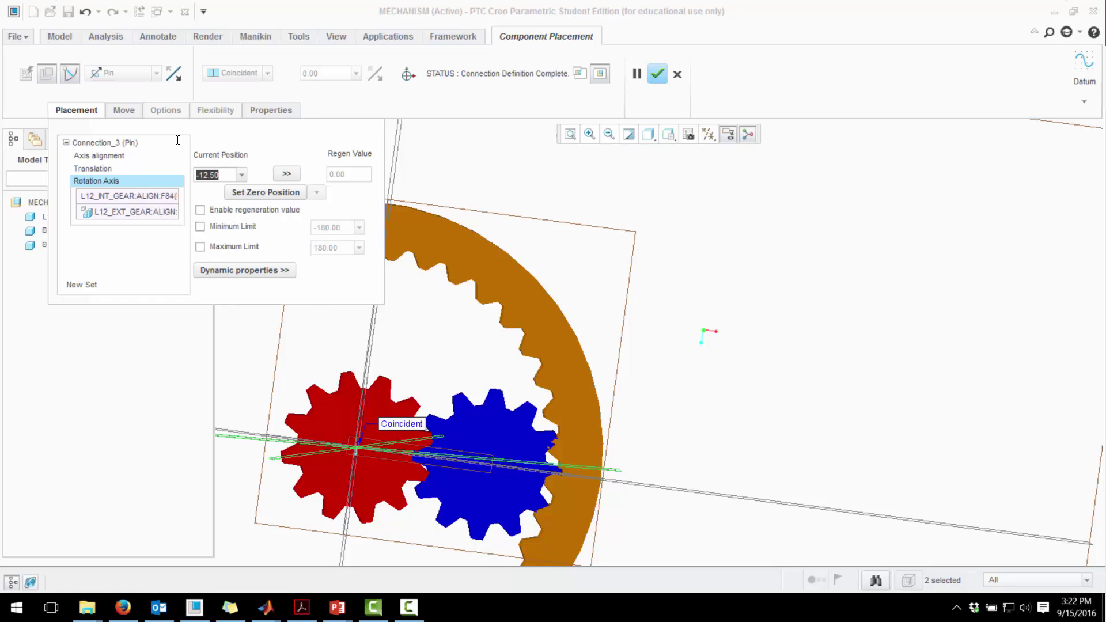
pyautogui.write('15')
pyautogui.press('Return')
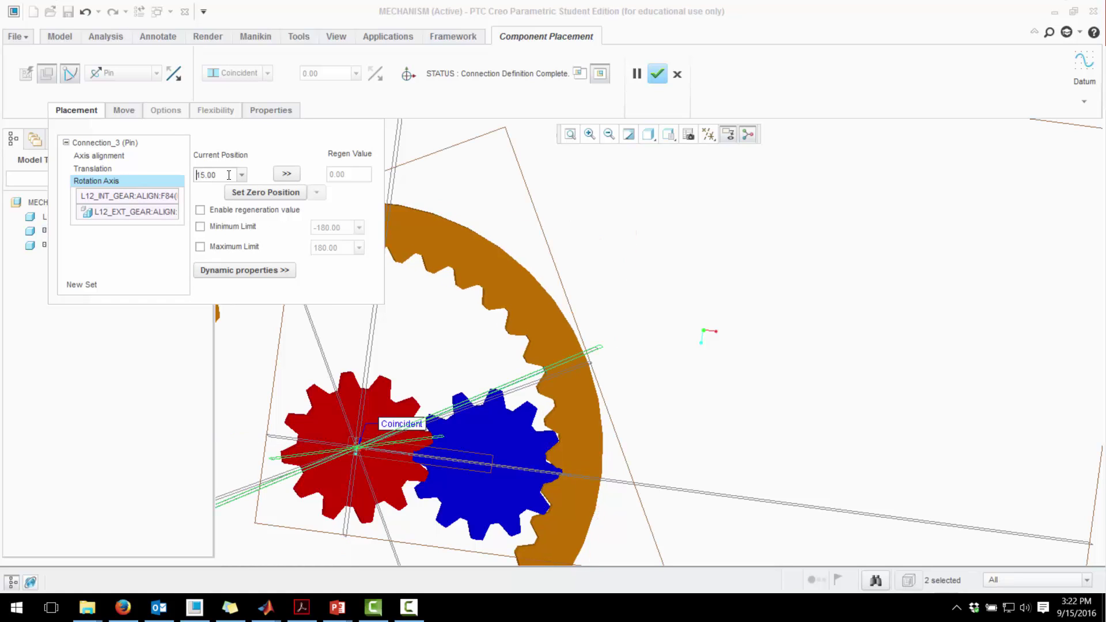
# - Make the ring gear's current rotation its zero position, enable its regeneration value, and complete the placement
pyautogui.click(245, 195)
pyautogui.moveTo(339, 279); pyautogui.dragTo(292, 290, button='middle')
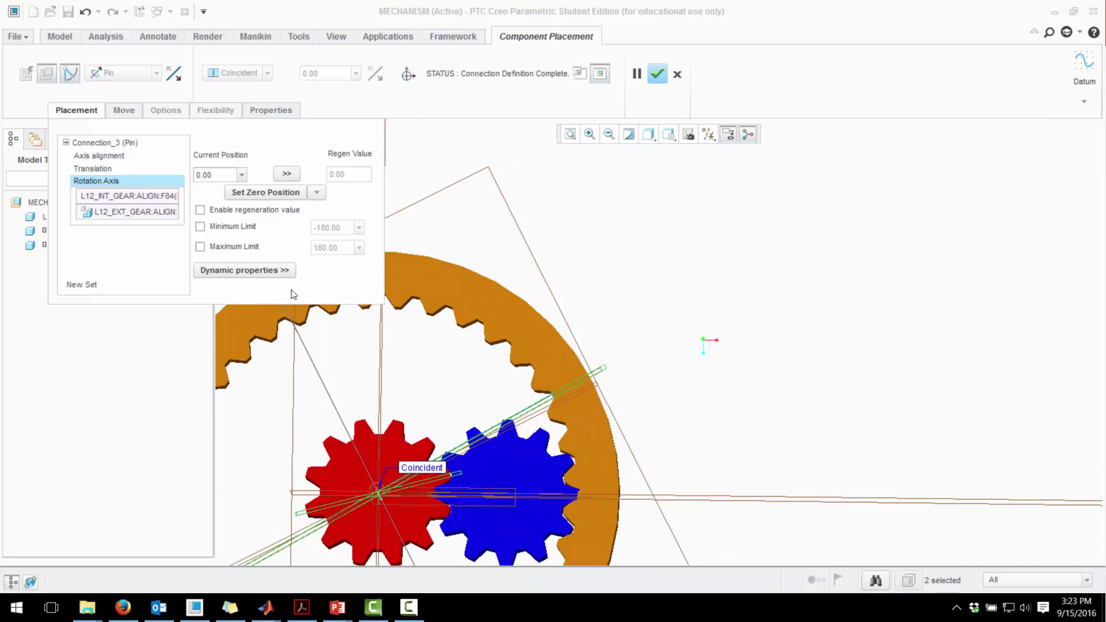
pyautogui.click(200, 210)
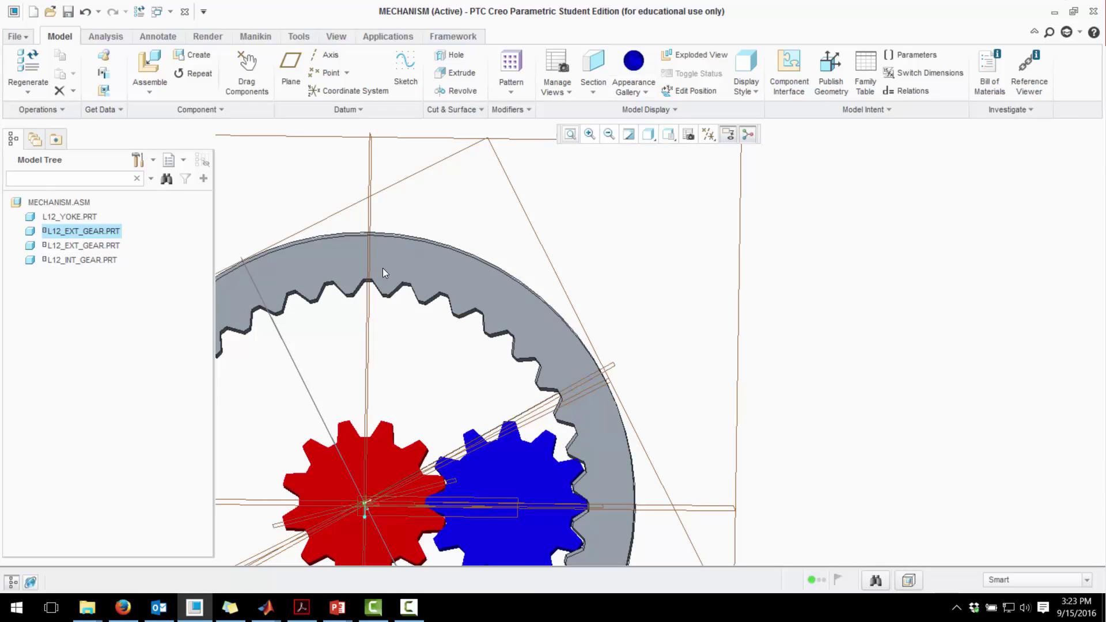
# - Redefine the blue external gear's placement so that its rotation axis has the regeneration value enabled
pyautogui.rightClick(112, 245)
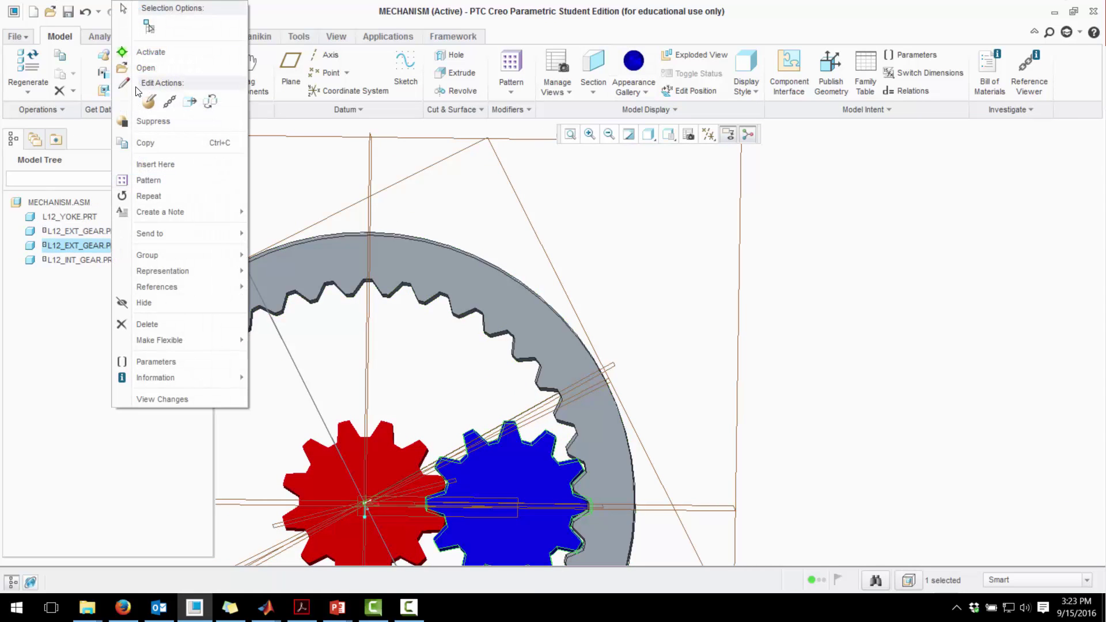
pyautogui.click(149, 102)
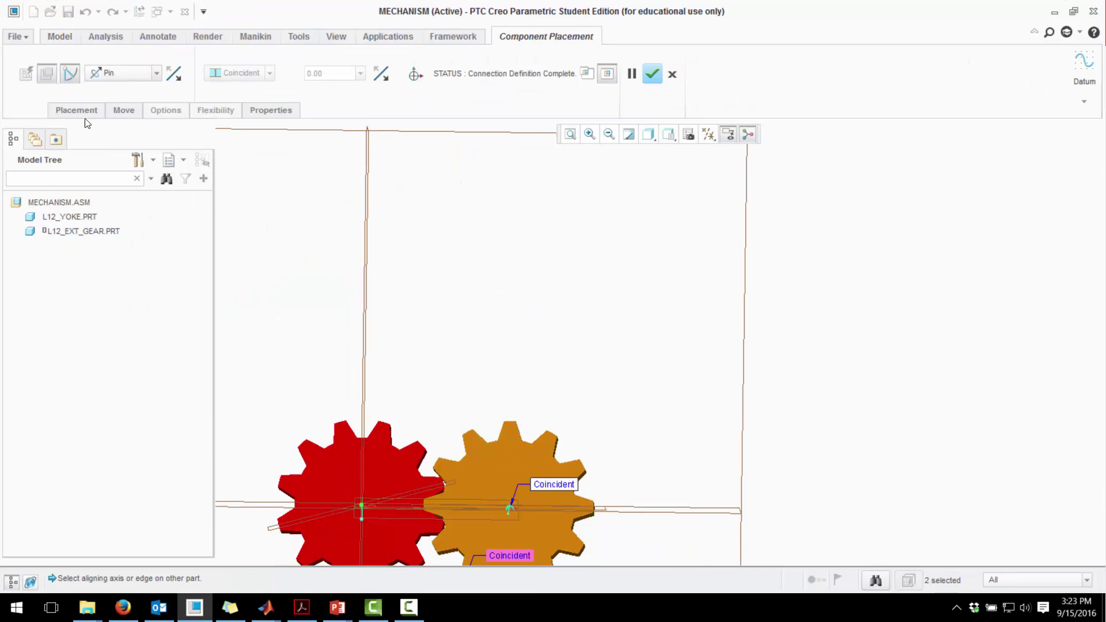
pyautogui.click(76, 110)
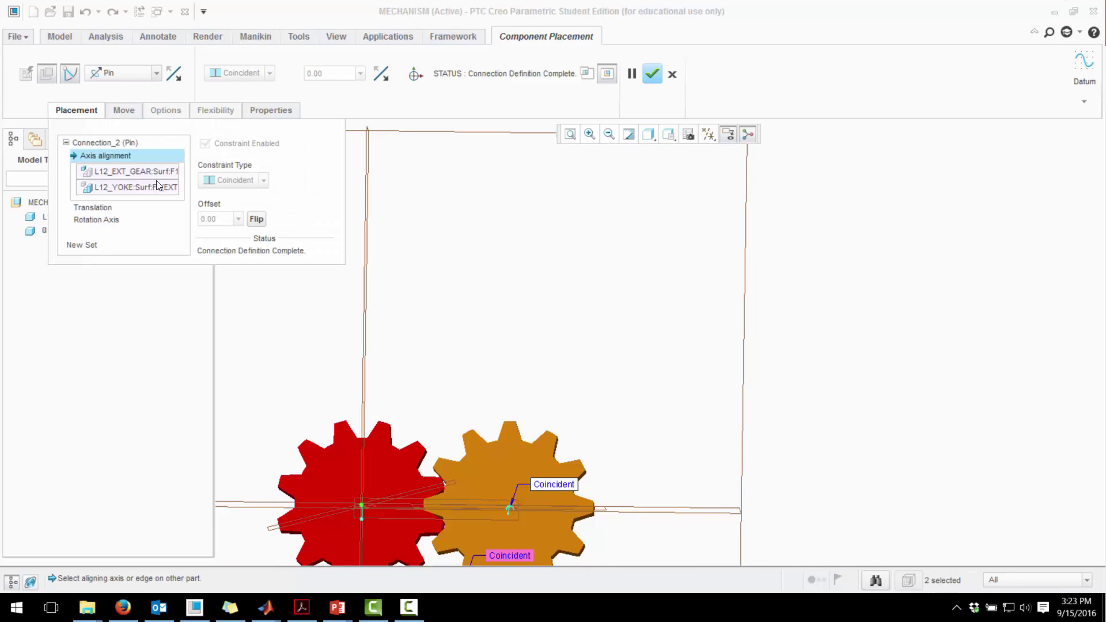
pyautogui.click(110, 221)
pyautogui.click(201, 210)
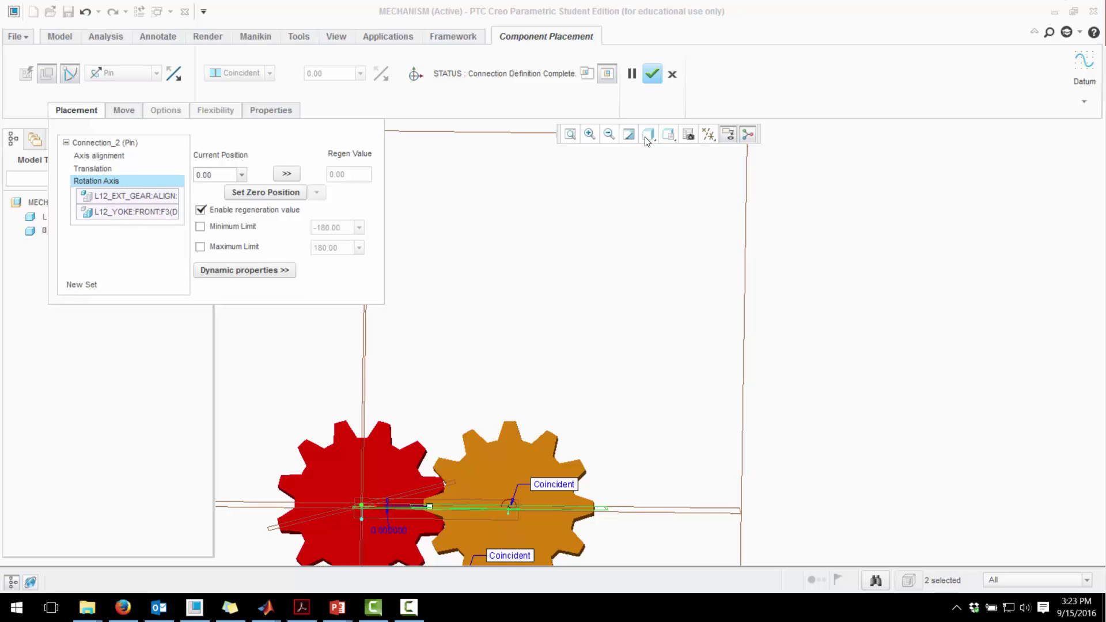
pyautogui.click(653, 78)
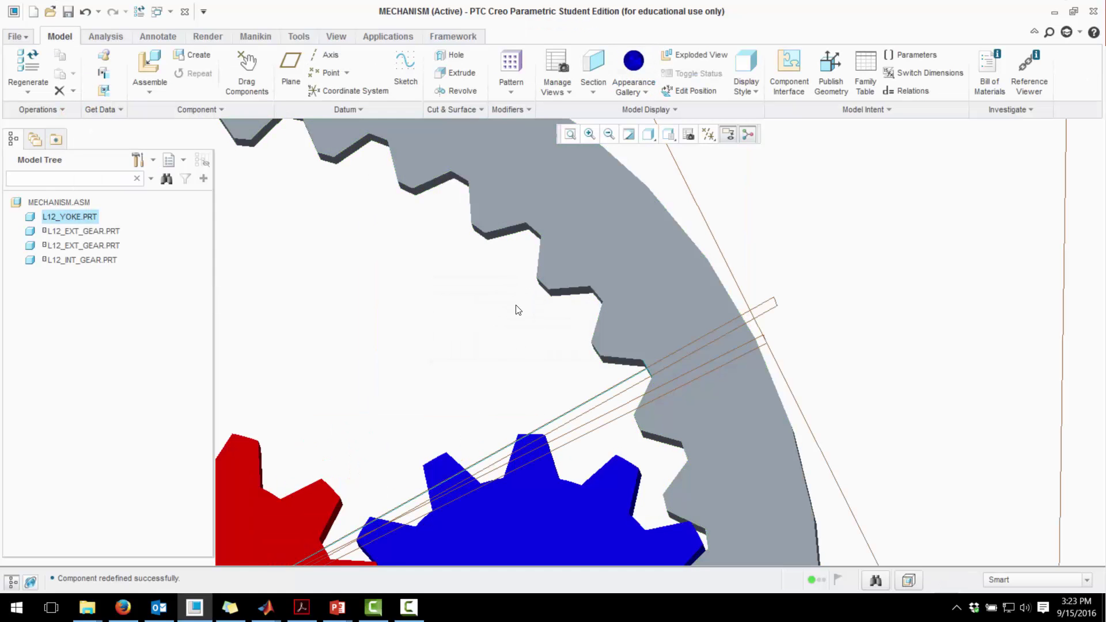
# - Turn off the display of datum planes in the assembly
pyautogui.scroll(8, 518, 310)
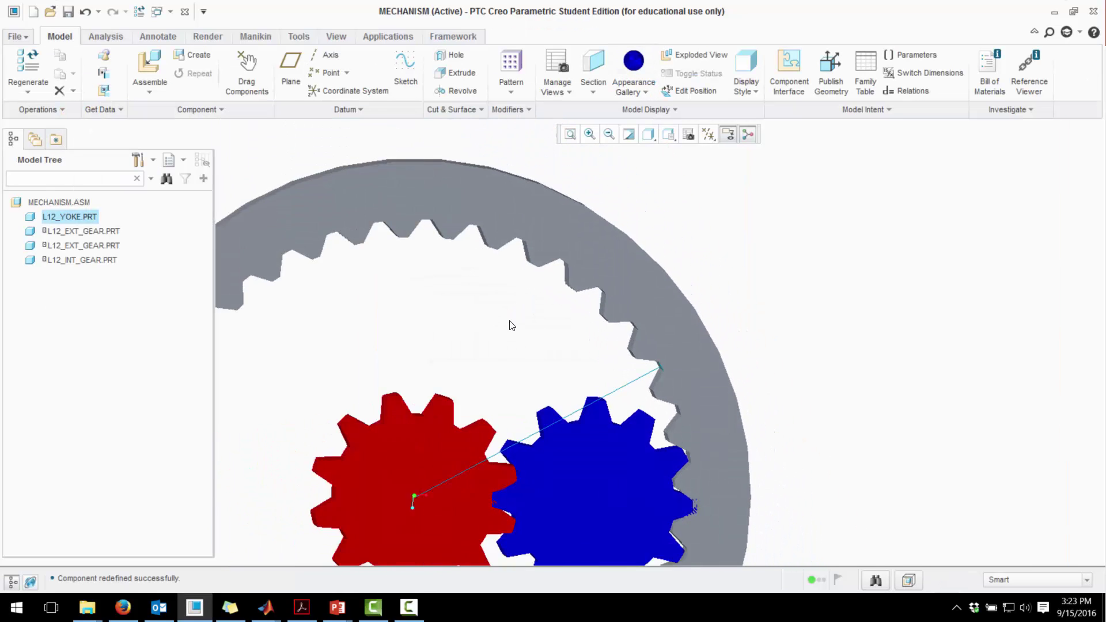
pyautogui.moveTo(543, 338); pyautogui.dragTo(542, 334, button='middle')
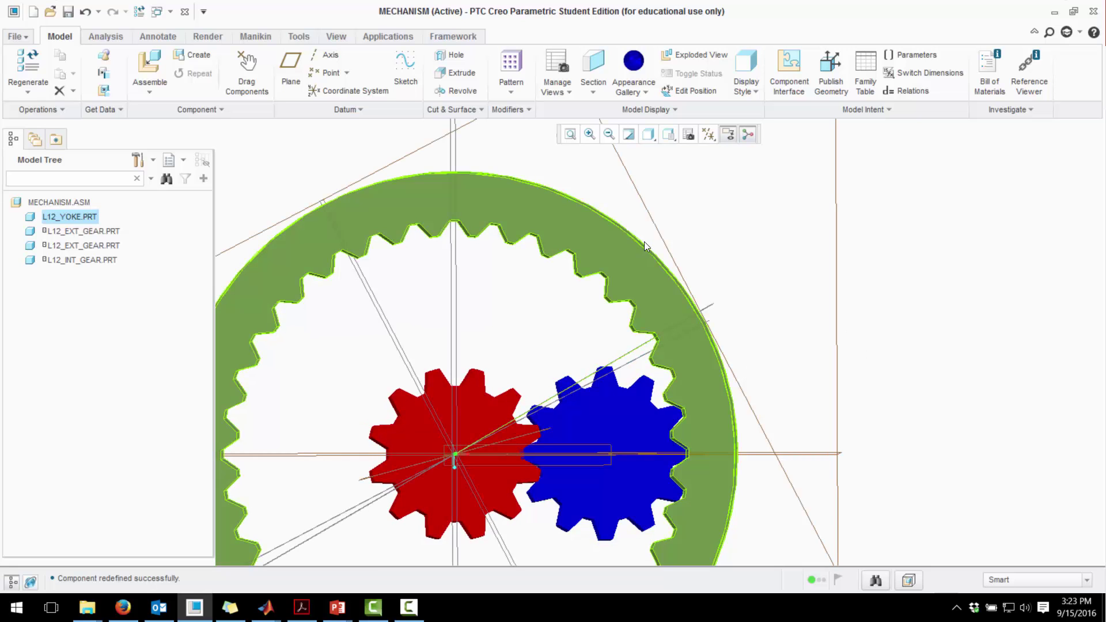
pyautogui.click(708, 133)
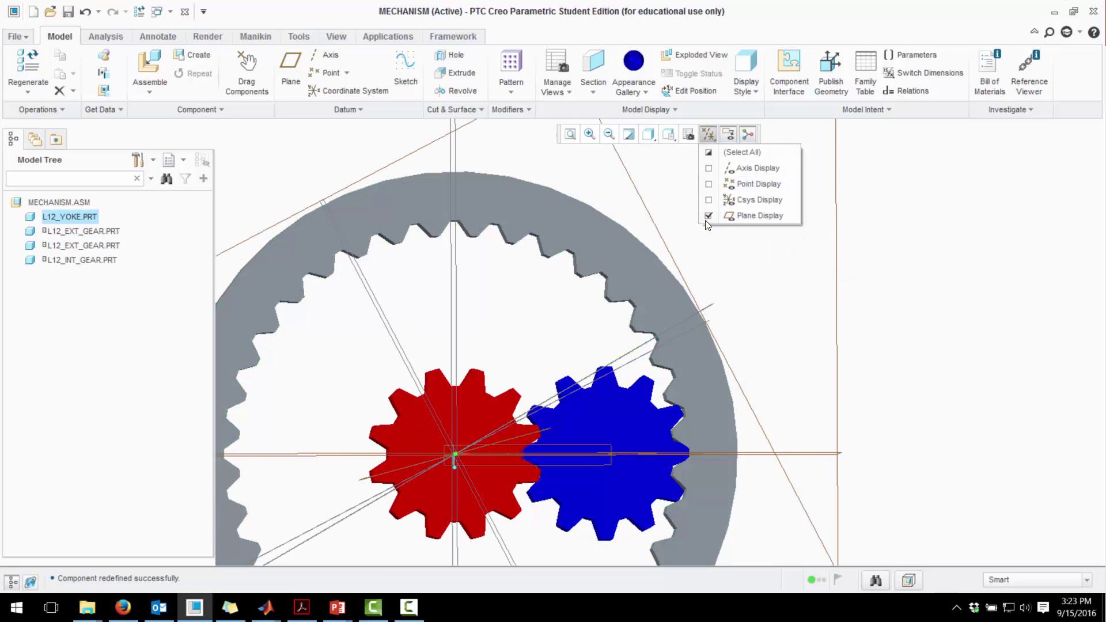
pyautogui.click(760, 217)
pyautogui.click(776, 288)
pyautogui.moveTo(776, 288); pyautogui.dragTo(771, 268, button='middle')
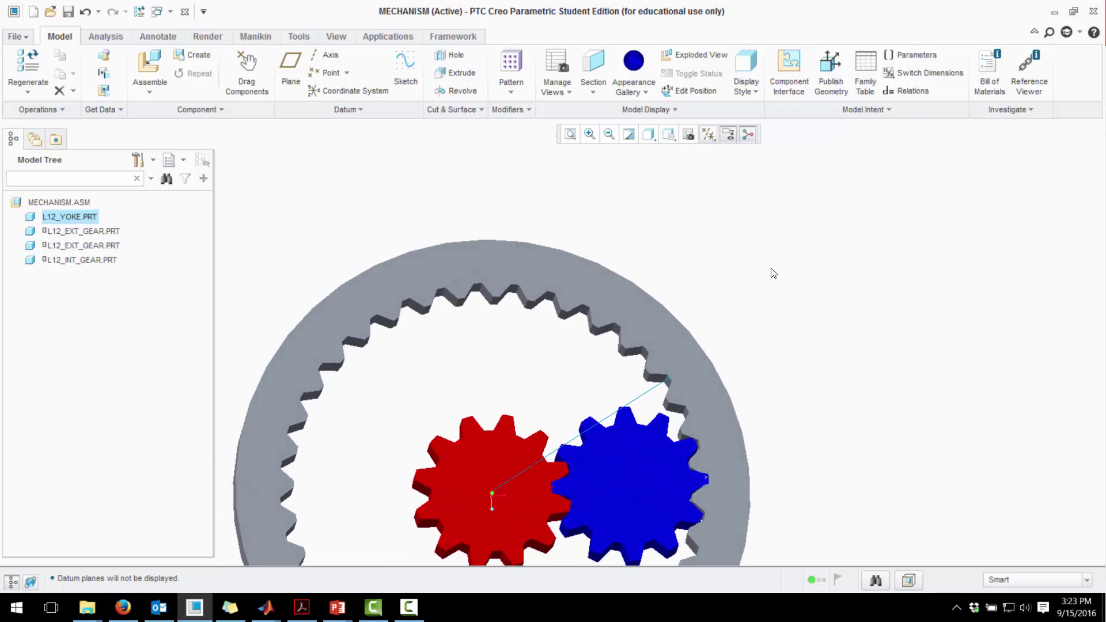
# - Switch to the Mechanism application and expand the joint connections down to the rotation axes of Connection_1 and Connection_2
pyautogui.click(393, 37)
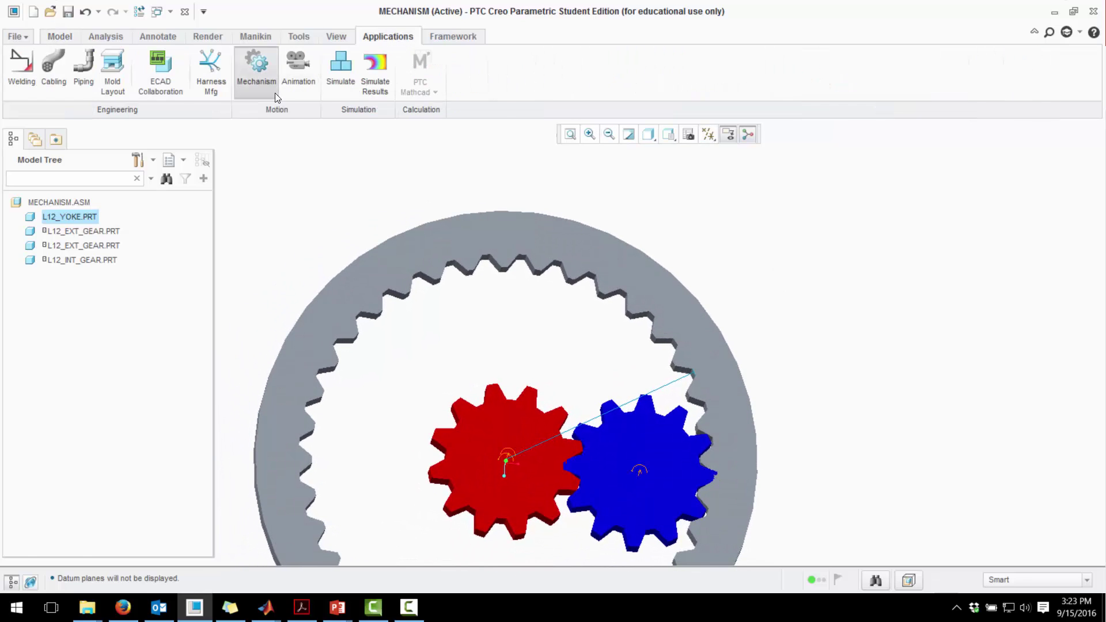
pyautogui.click(257, 66)
pyautogui.moveTo(451, 407); pyautogui.dragTo(251, 362, button='middle')
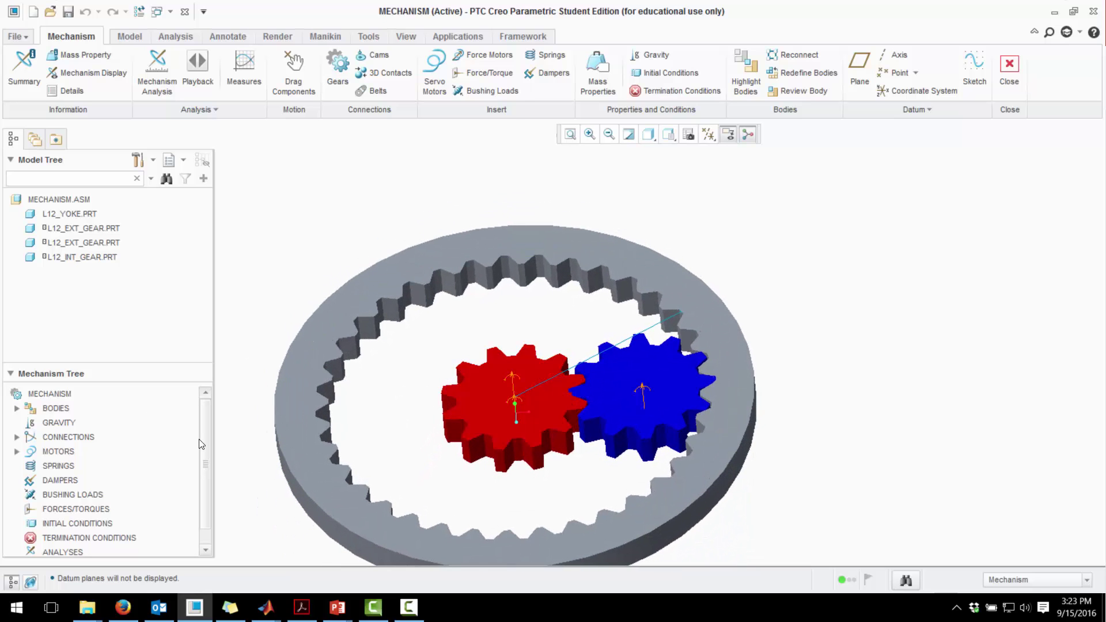
pyautogui.click(16, 437)
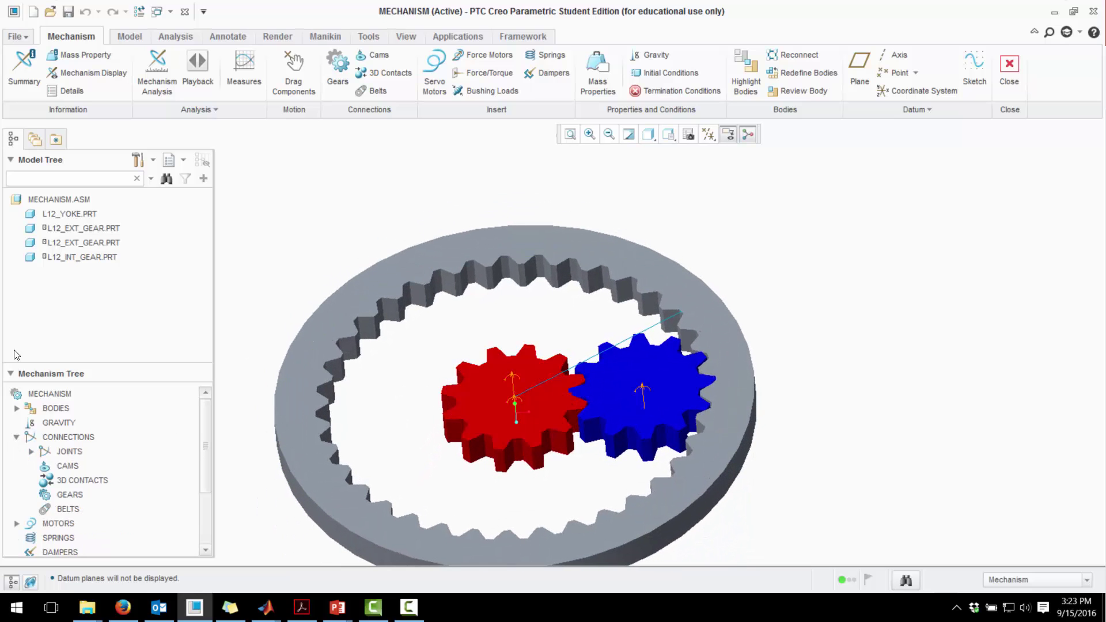
pyautogui.click(31, 451)
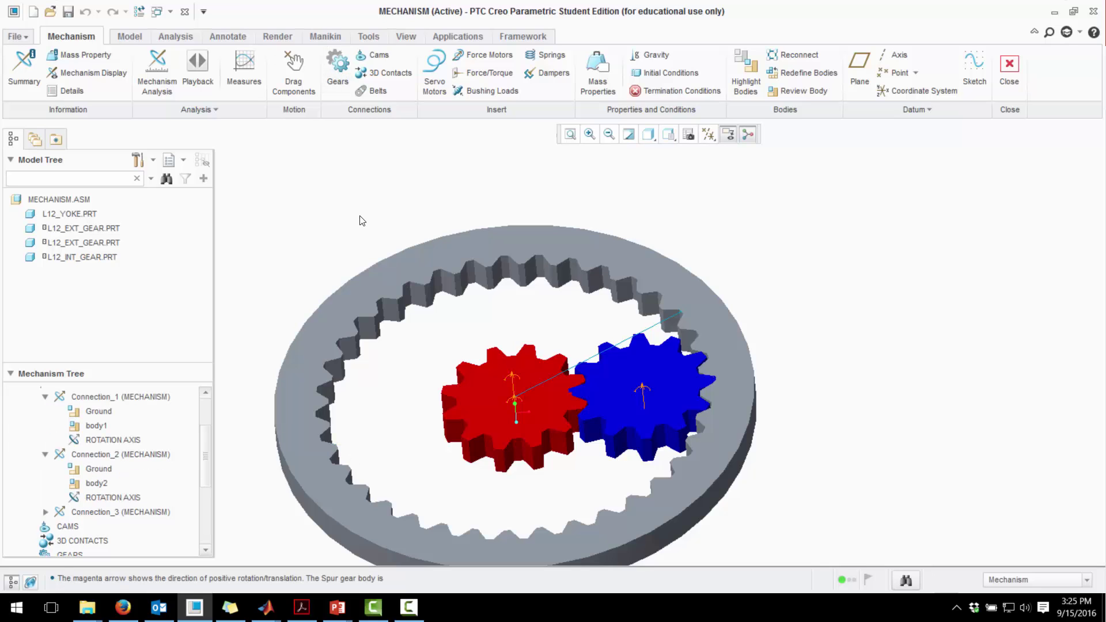
# - Start a Spur gear pair with Connection_1's rotation axis as the Gear1 motion axis and Connection_2's rotation axis for Gear2
pyautogui.click(338, 68)
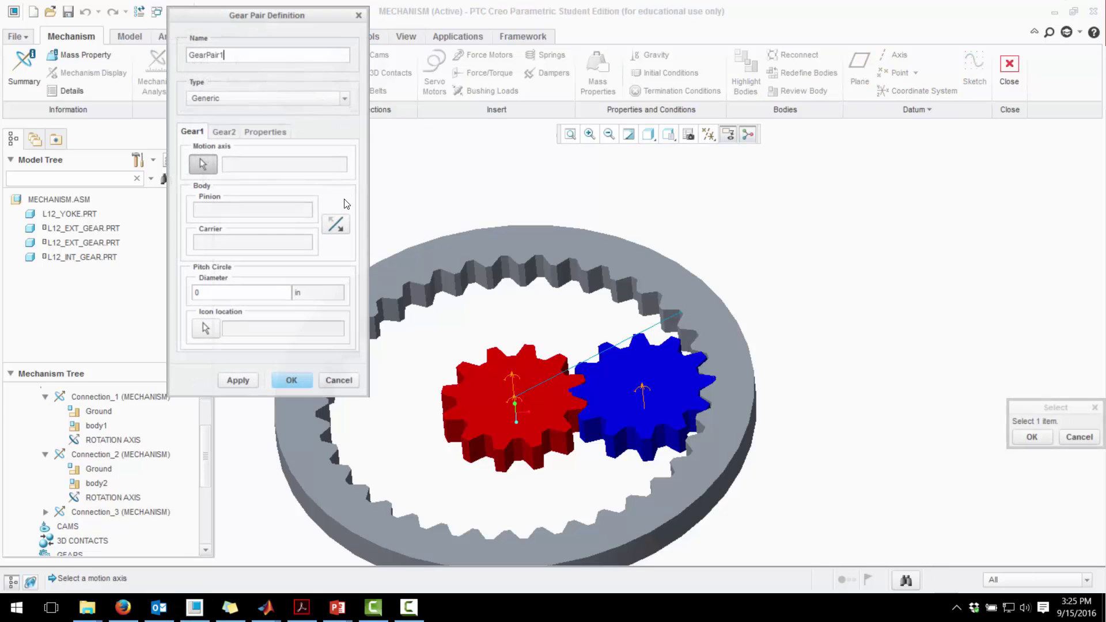
pyautogui.click(285, 100)
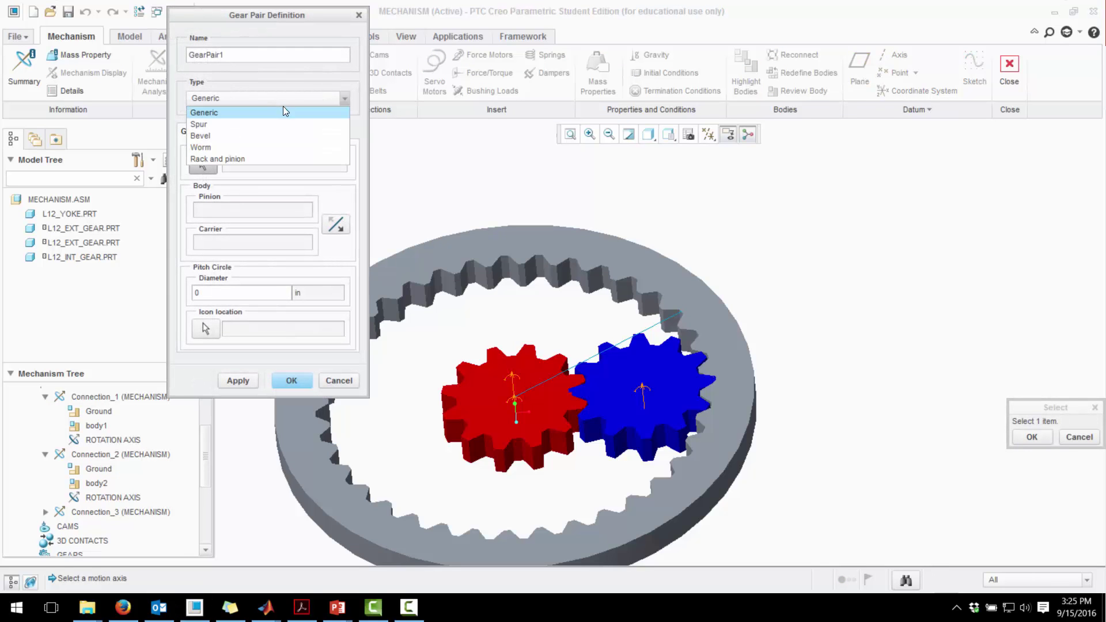
pyautogui.click(223, 124)
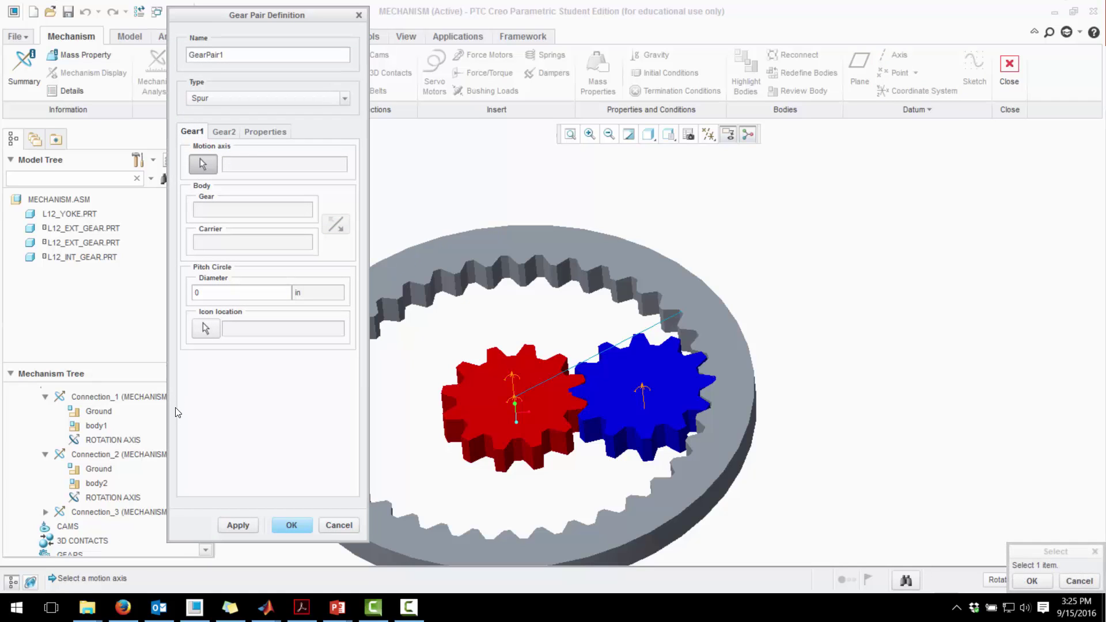
pyautogui.click(122, 441)
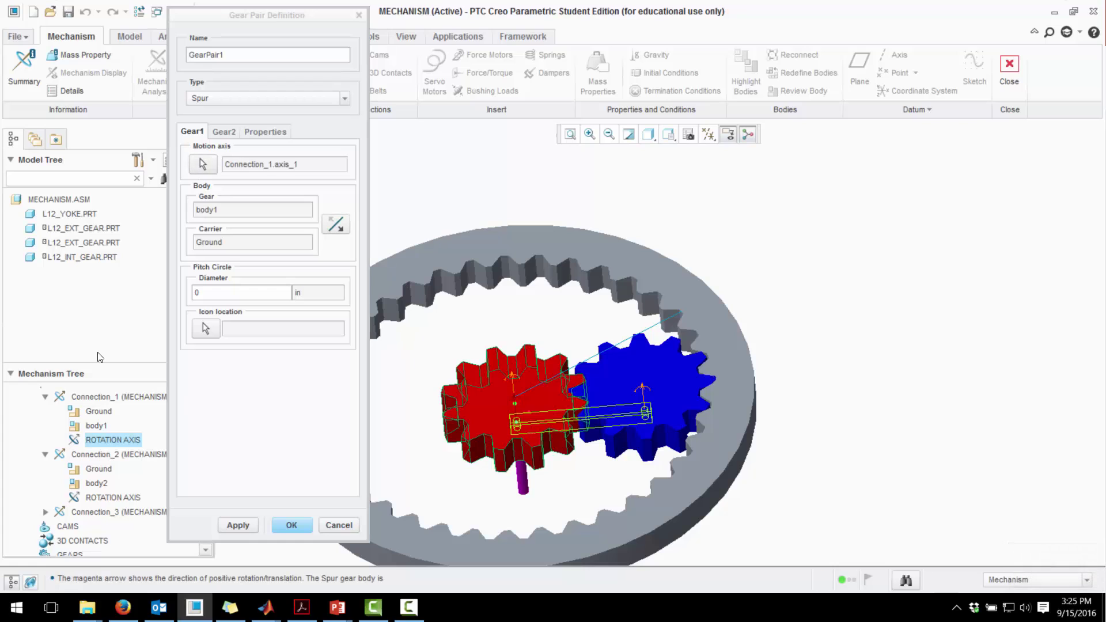
pyautogui.click(227, 133)
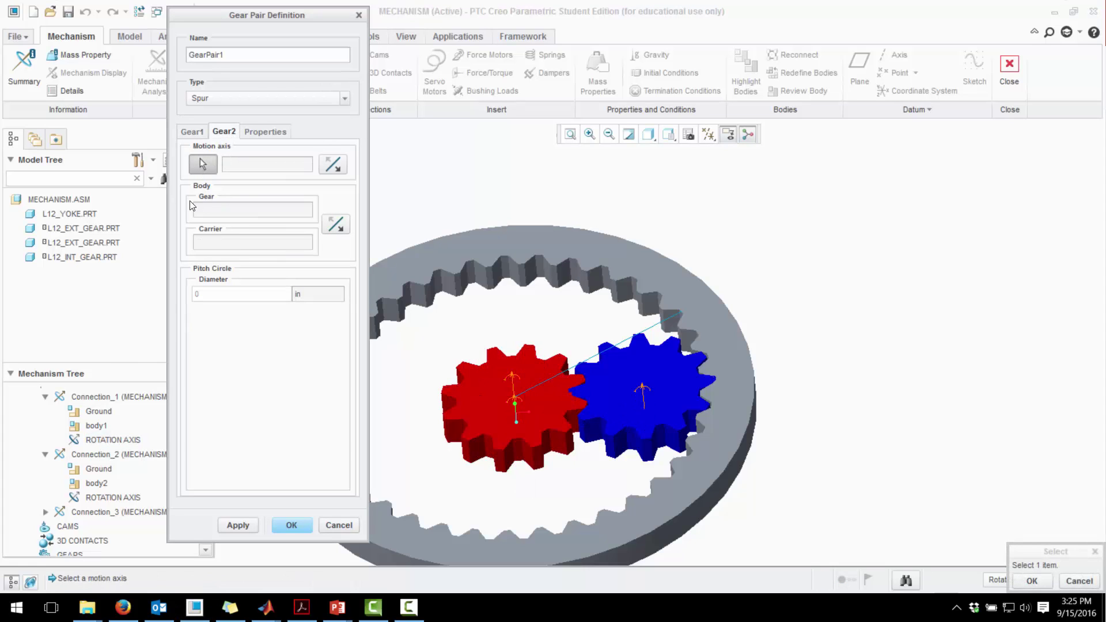
pyautogui.click(119, 496)
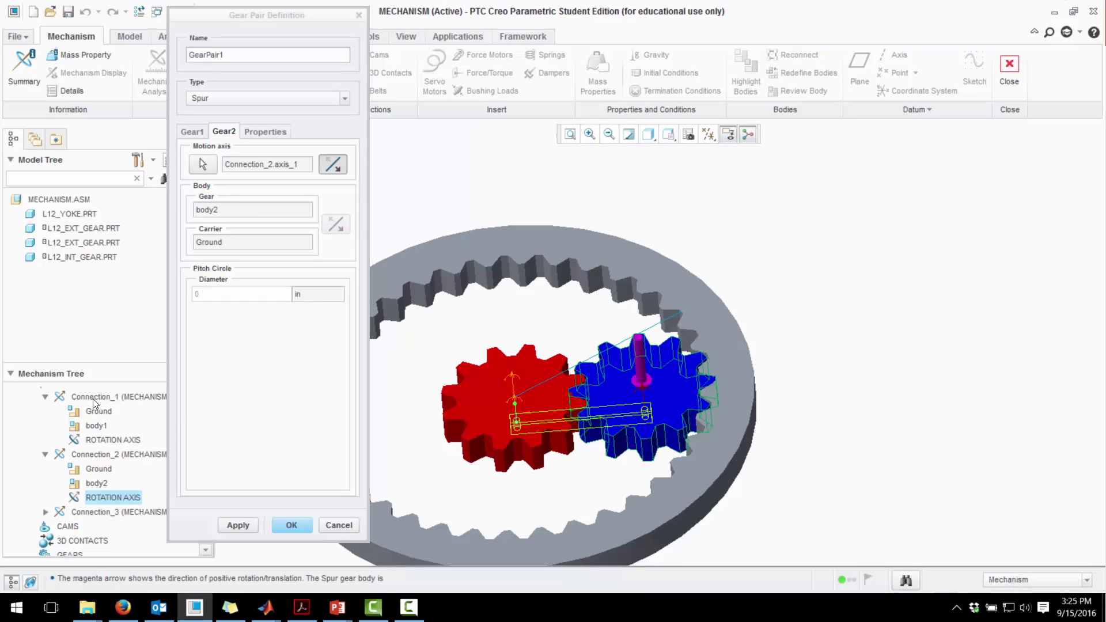
# - Set Gear1's pitch circle diameter to 2 in and create the spur gear pair
pyautogui.click(192, 133)
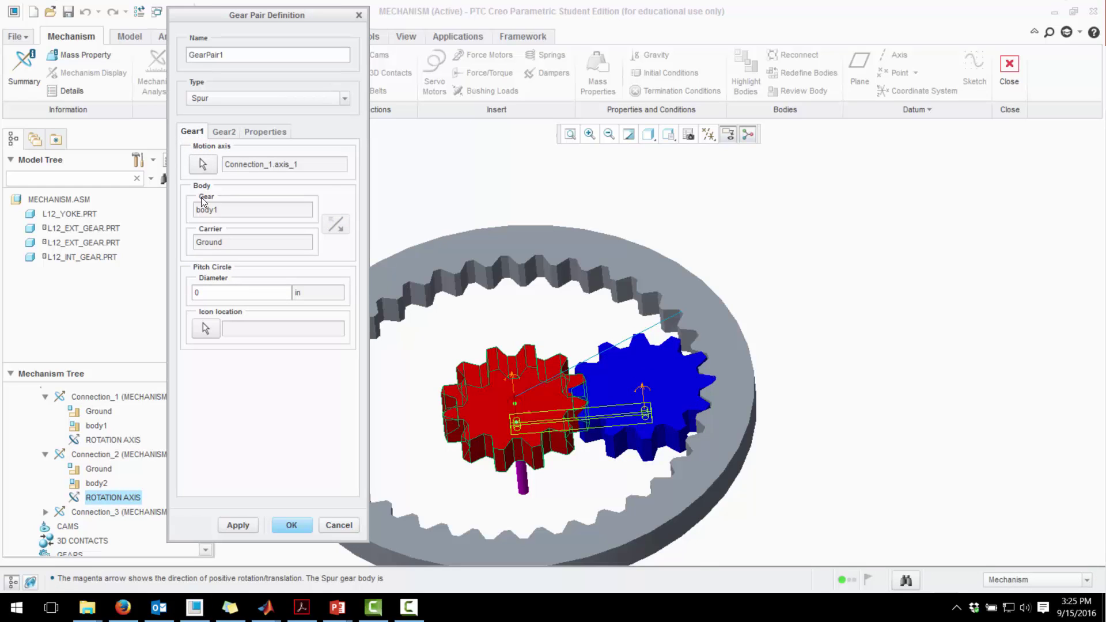
pyautogui.moveTo(213, 293); pyautogui.dragTo(172, 235)
pyautogui.write('2')
pyautogui.click(243, 527)
pyautogui.click(279, 526)
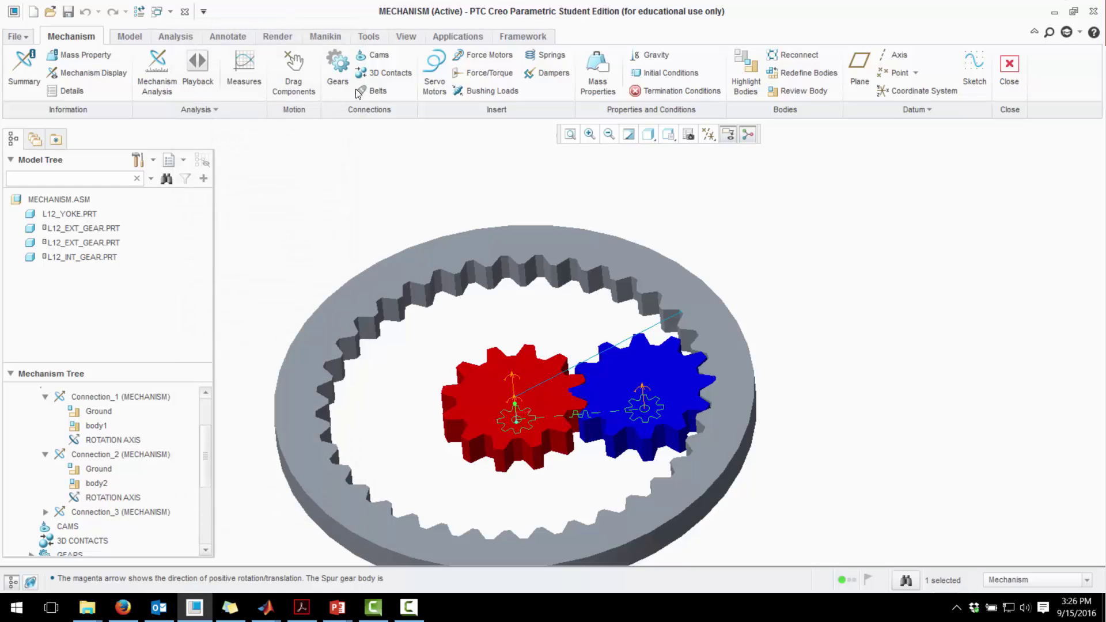
# - Start a Generic gear pair with Connection_2's rotation axis as the Gear1 motion axis and Connection_3's rotation axis for Gear2
pyautogui.click(338, 69)
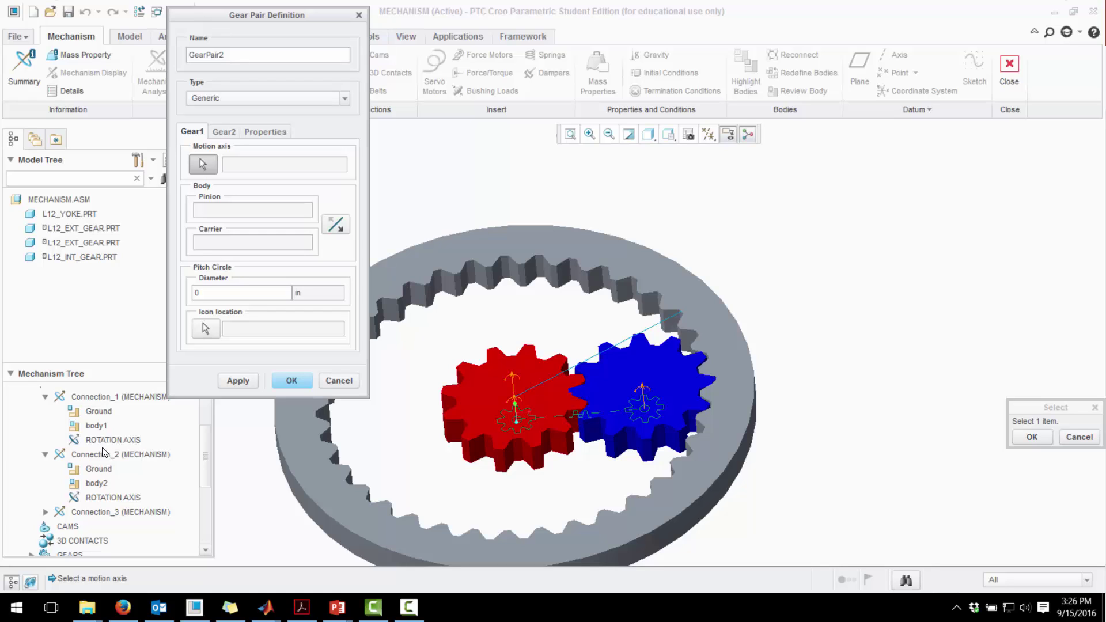
pyautogui.click(107, 498)
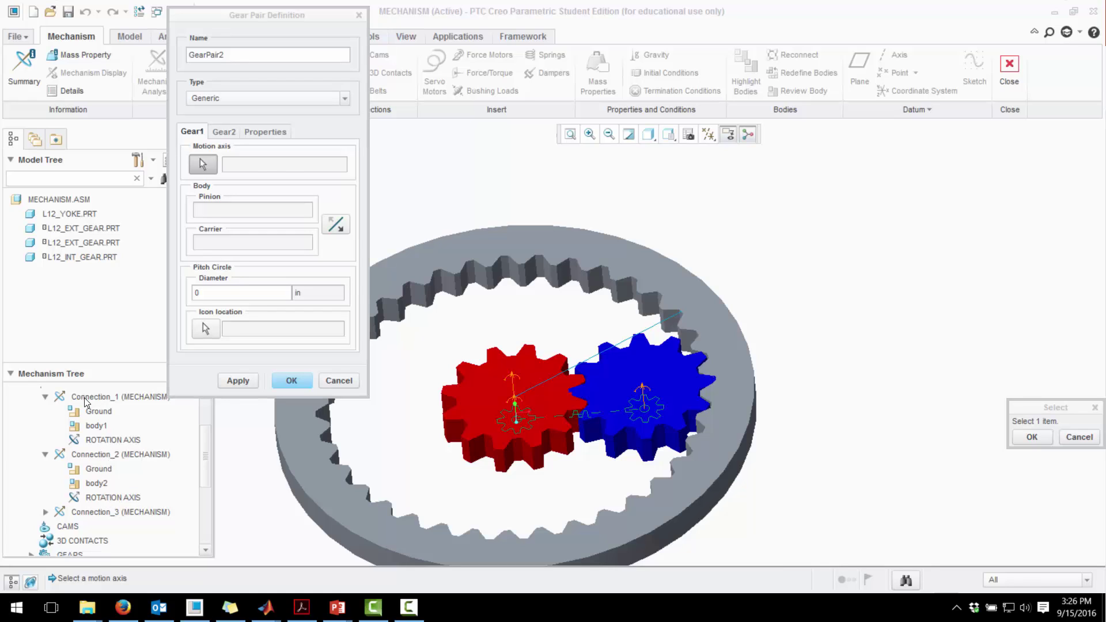
pyautogui.click(225, 132)
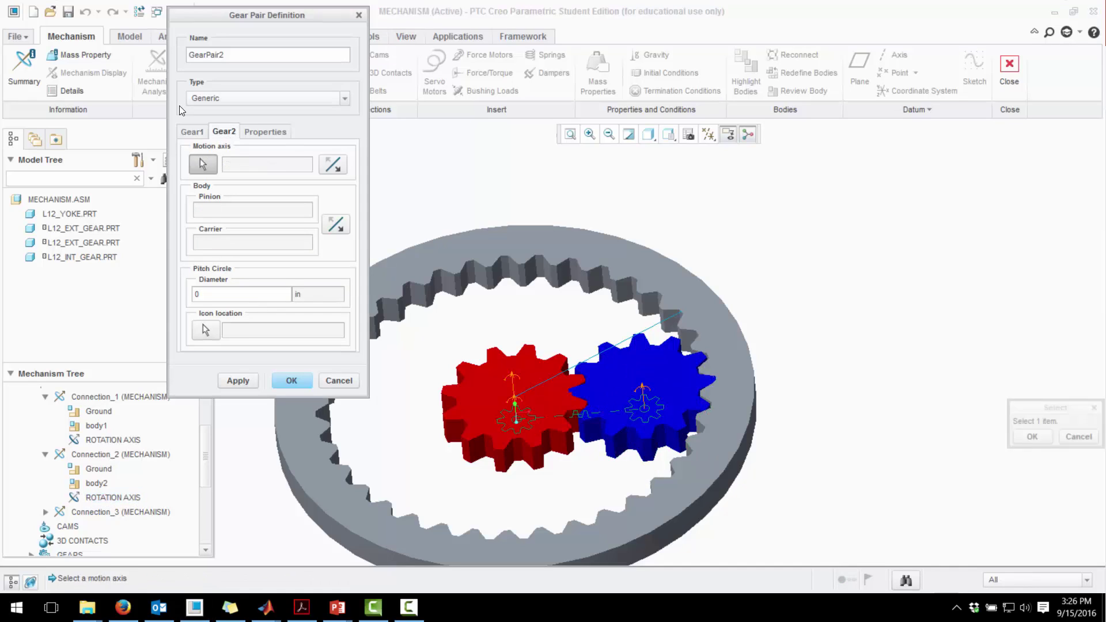
pyautogui.click(46, 512)
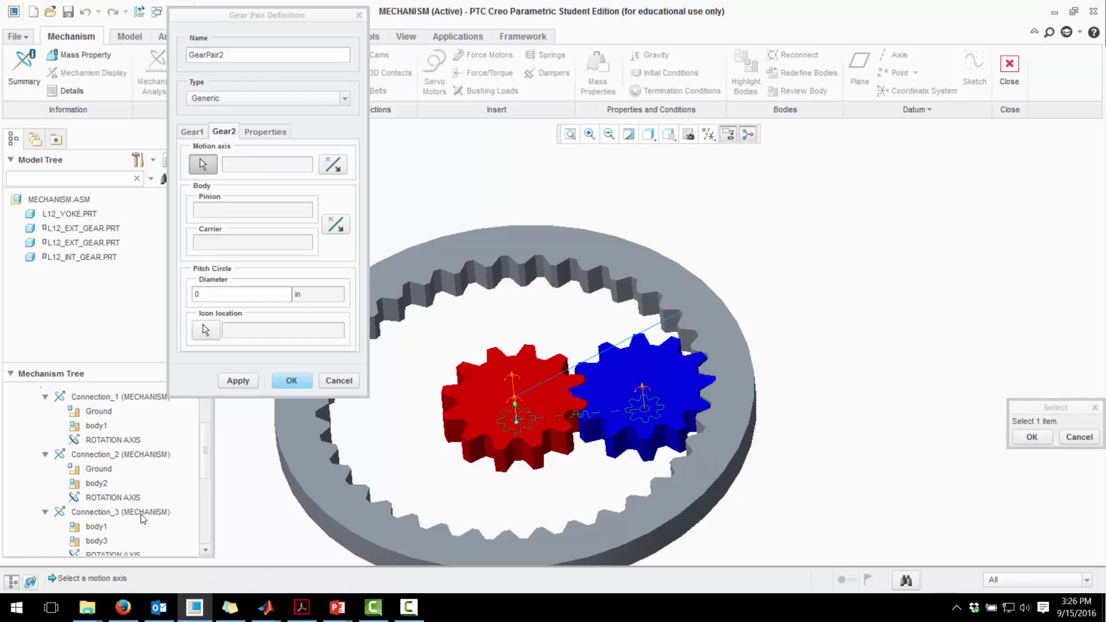
pyautogui.scroll(-5, 143, 519)
pyautogui.click(122, 487)
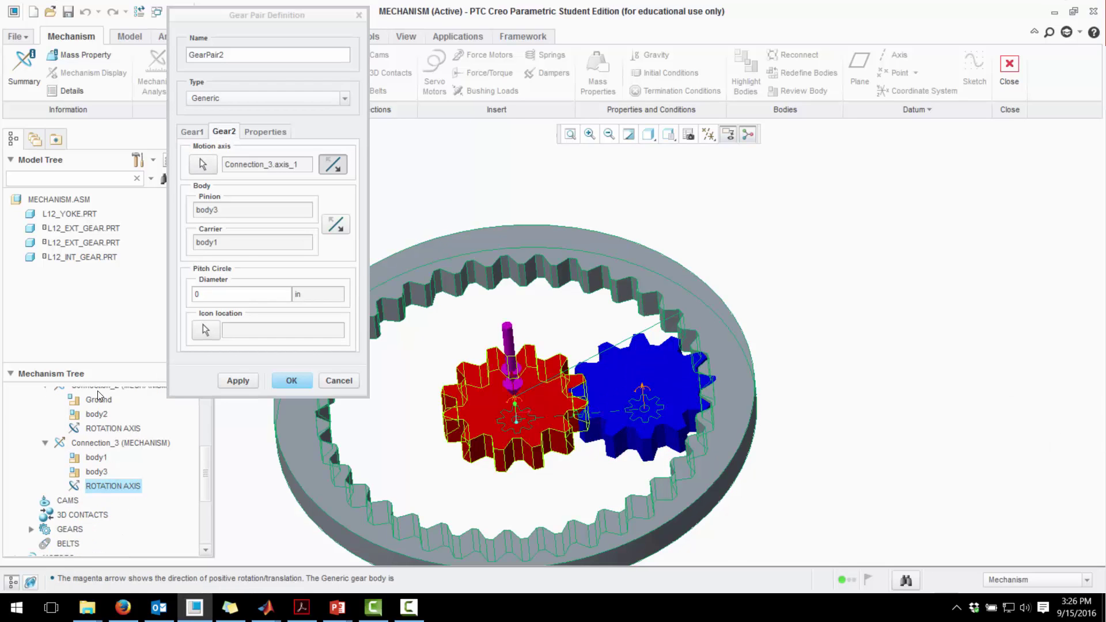
# - Give the generic gear pair a user-defined gear ratio of D1 1 to D2 3 and create it
pyautogui.click(266, 132)
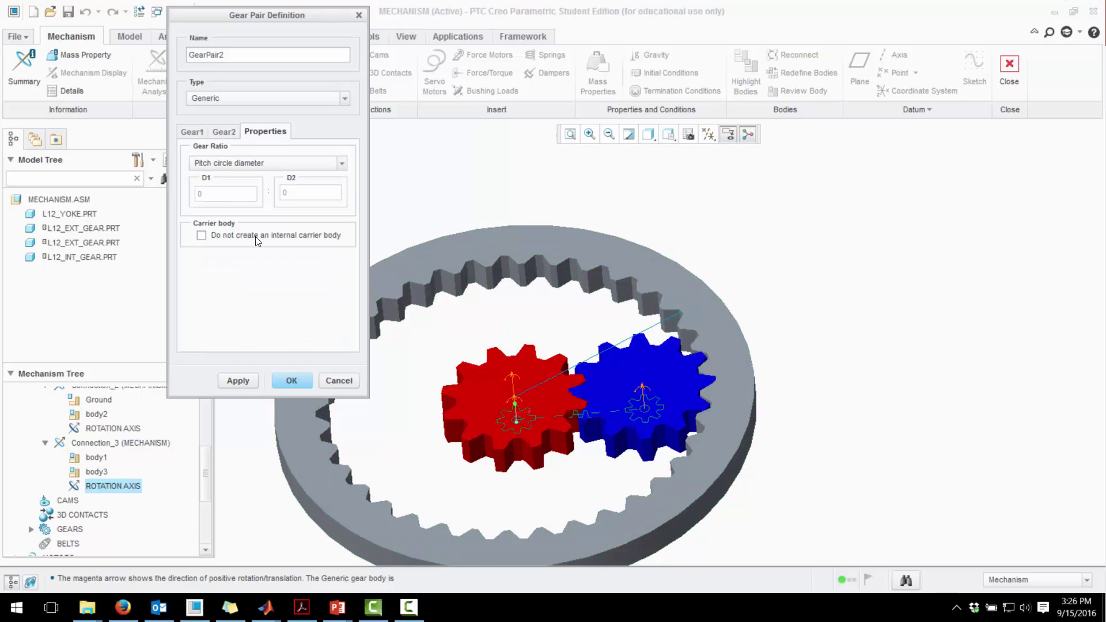
pyautogui.click(259, 165)
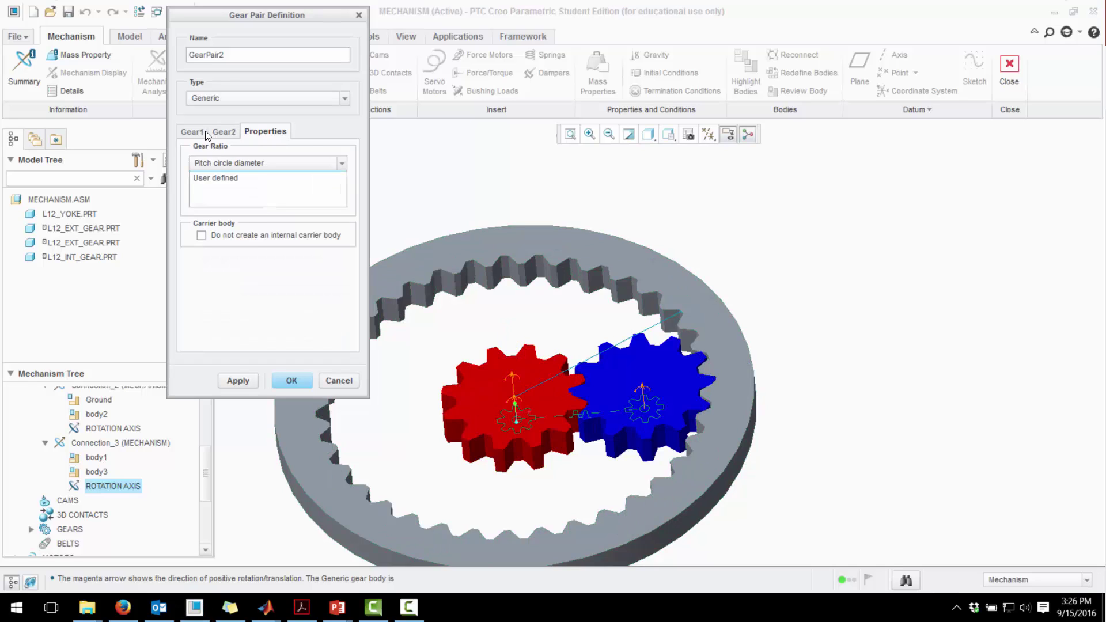
pyautogui.click(247, 189)
pyautogui.moveTo(214, 194); pyautogui.dragTo(180, 160)
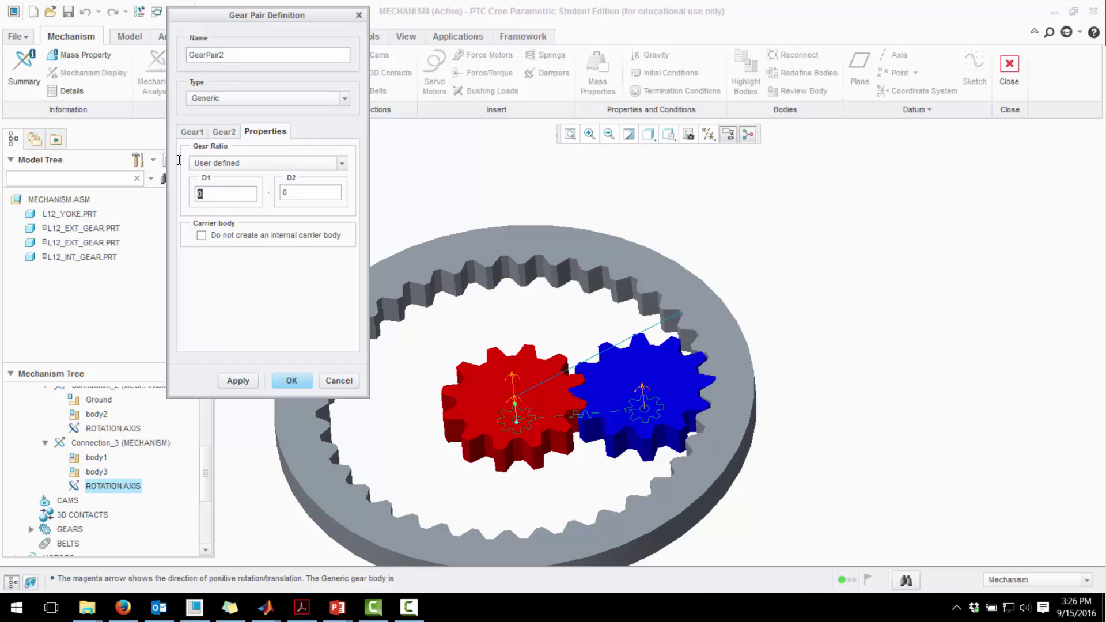
pyautogui.write('1')
pyautogui.press('Tab')
pyautogui.write('3')
pyautogui.click(237, 383)
pyautogui.click(280, 383)
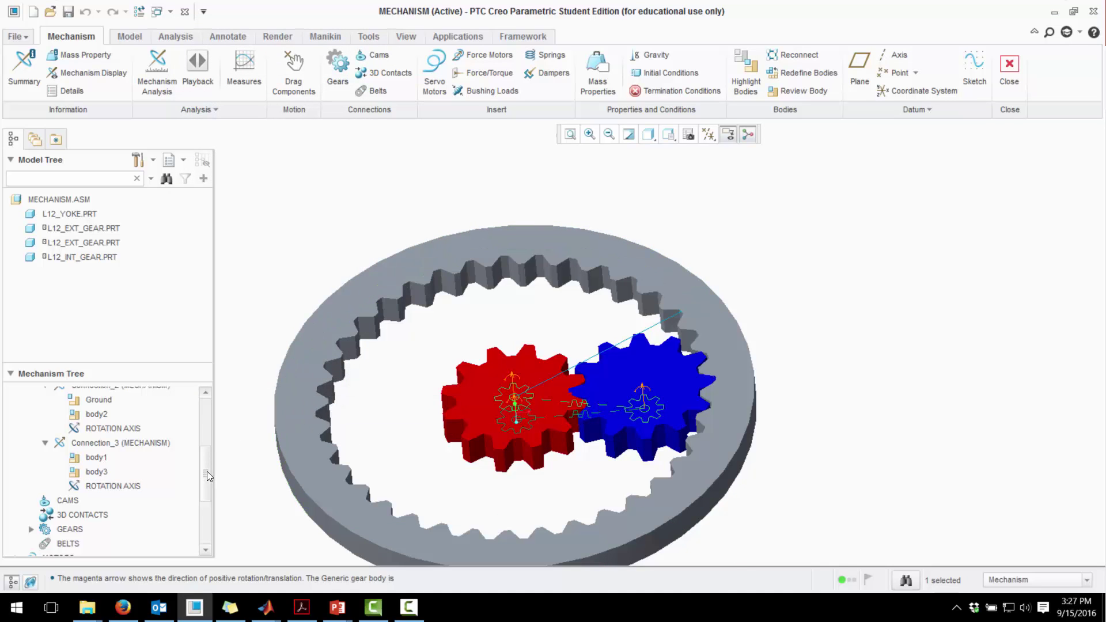
# - Start a new servo motor with Connection_1's rotation axis as its driven motion axis
pyautogui.moveTo(206, 475); pyautogui.dragTo(206, 522)
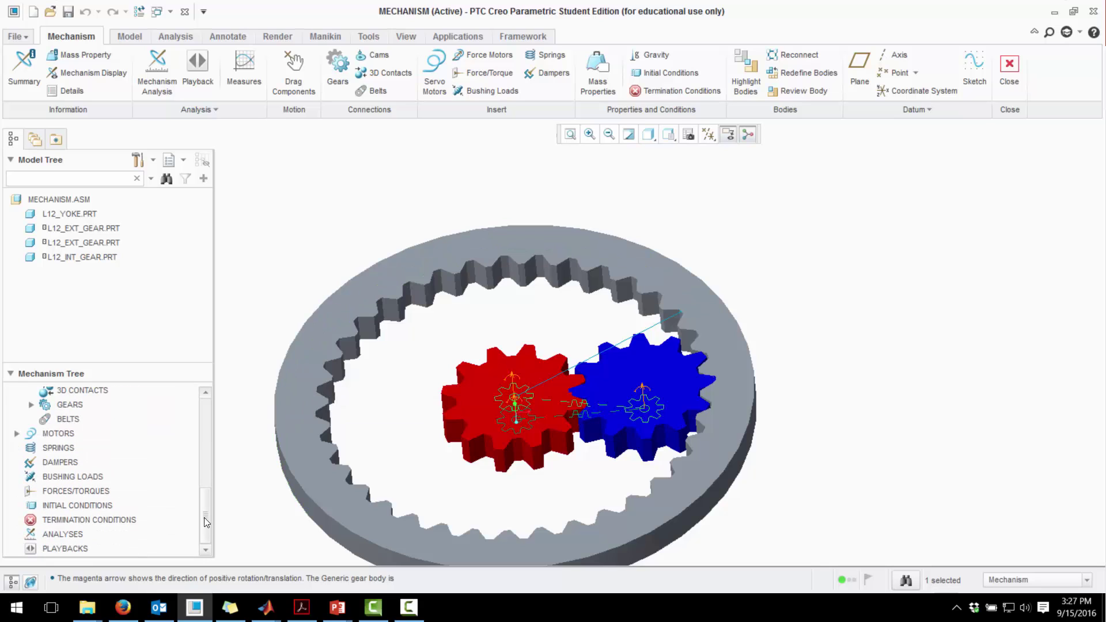
pyautogui.click(17, 433)
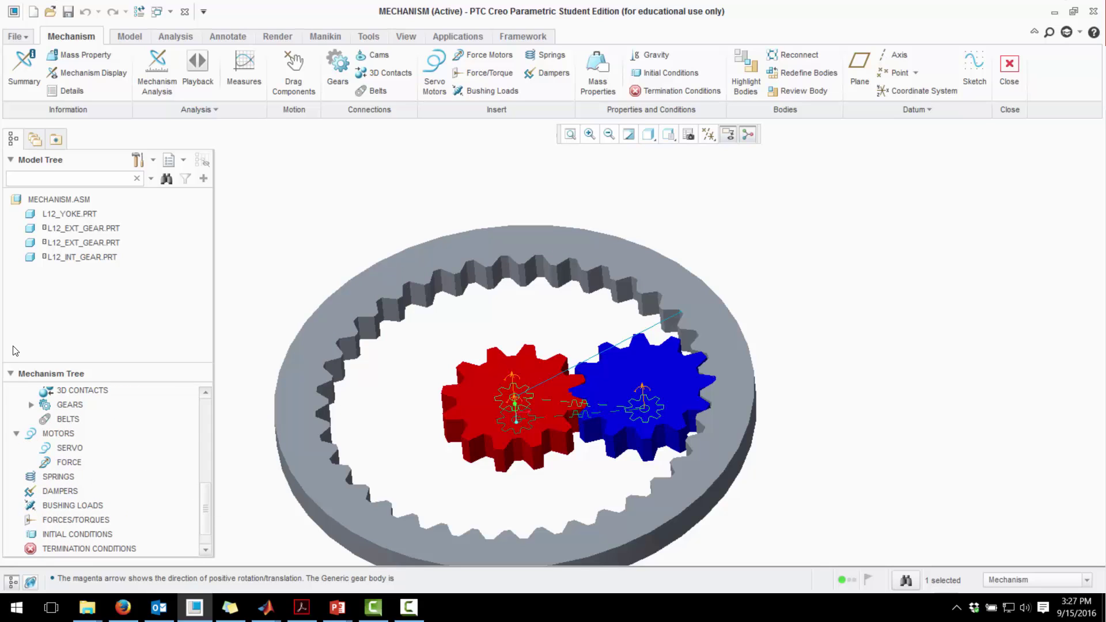
pyautogui.rightClick(60, 448)
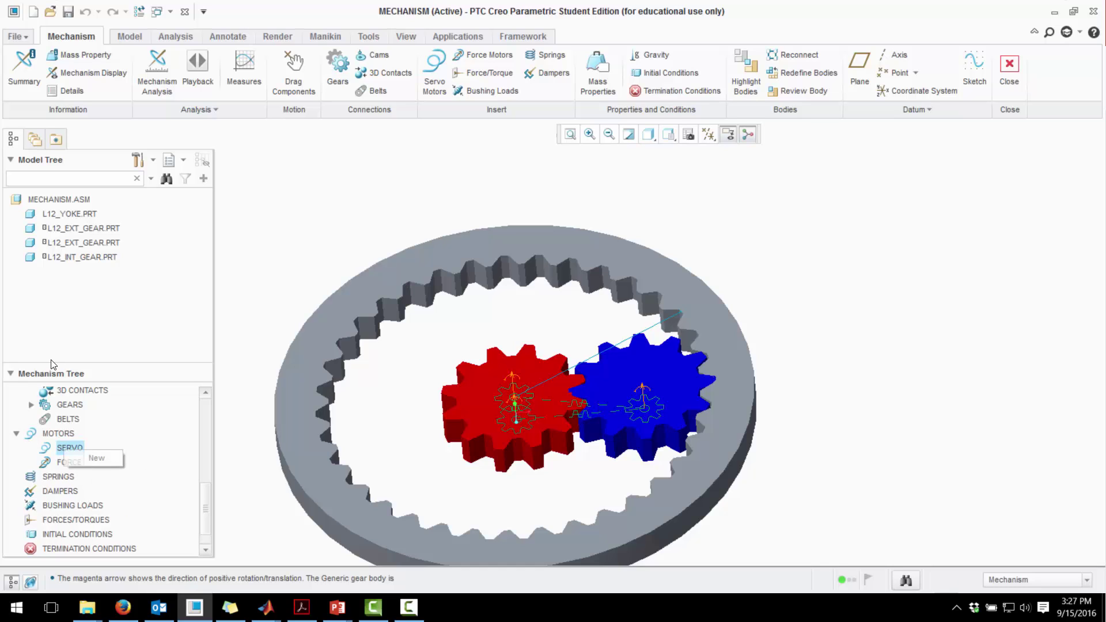
pyautogui.click(94, 459)
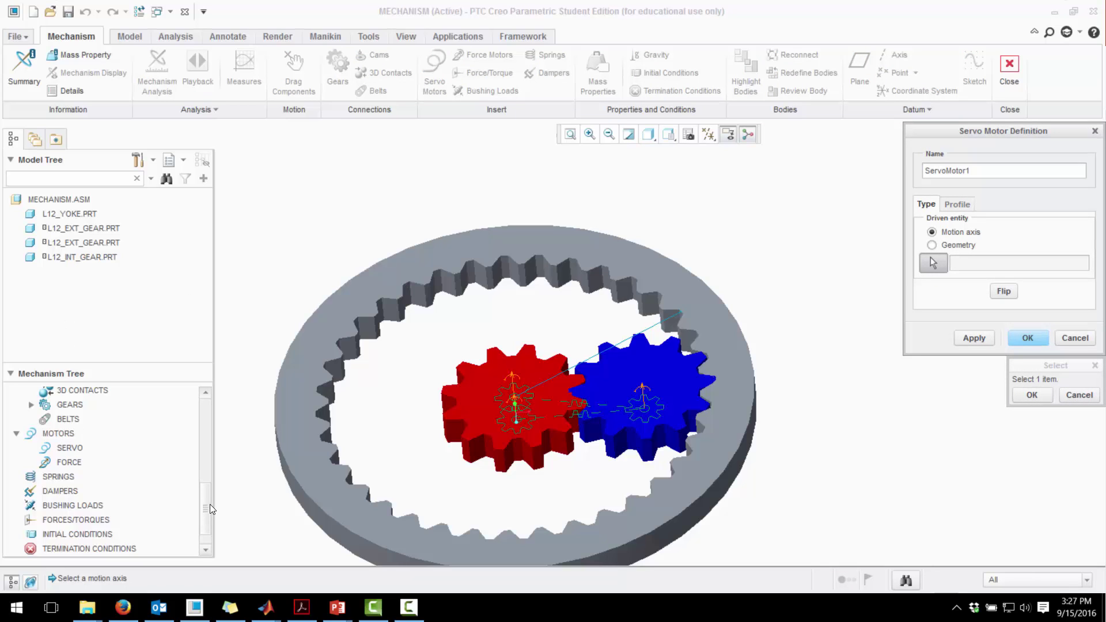
pyautogui.moveTo(210, 504); pyautogui.dragTo(195, 439)
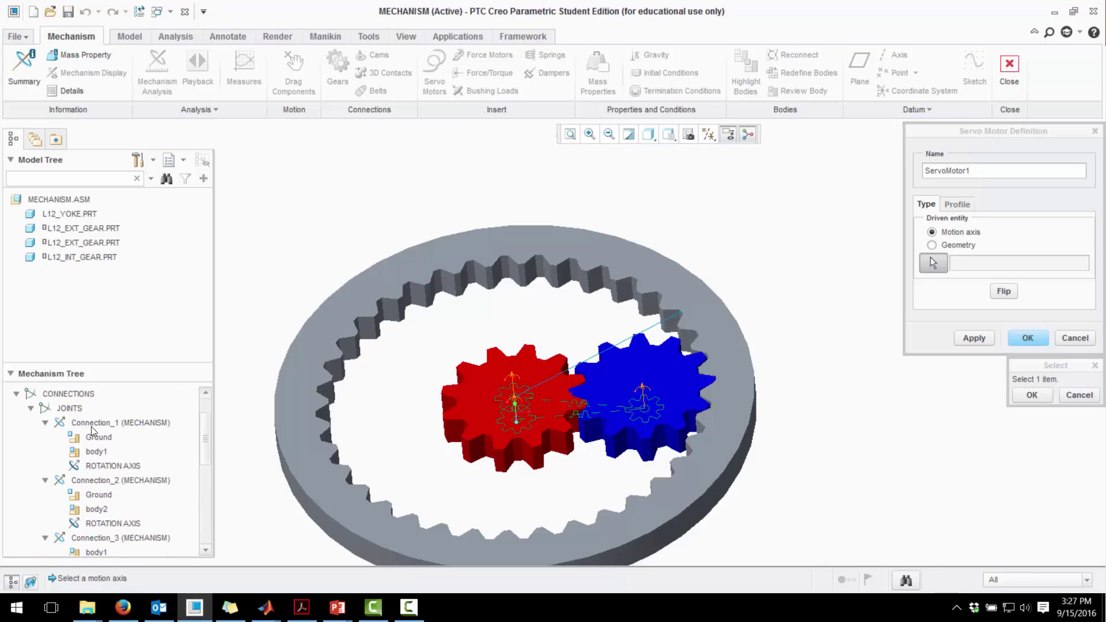
pyautogui.click(113, 466)
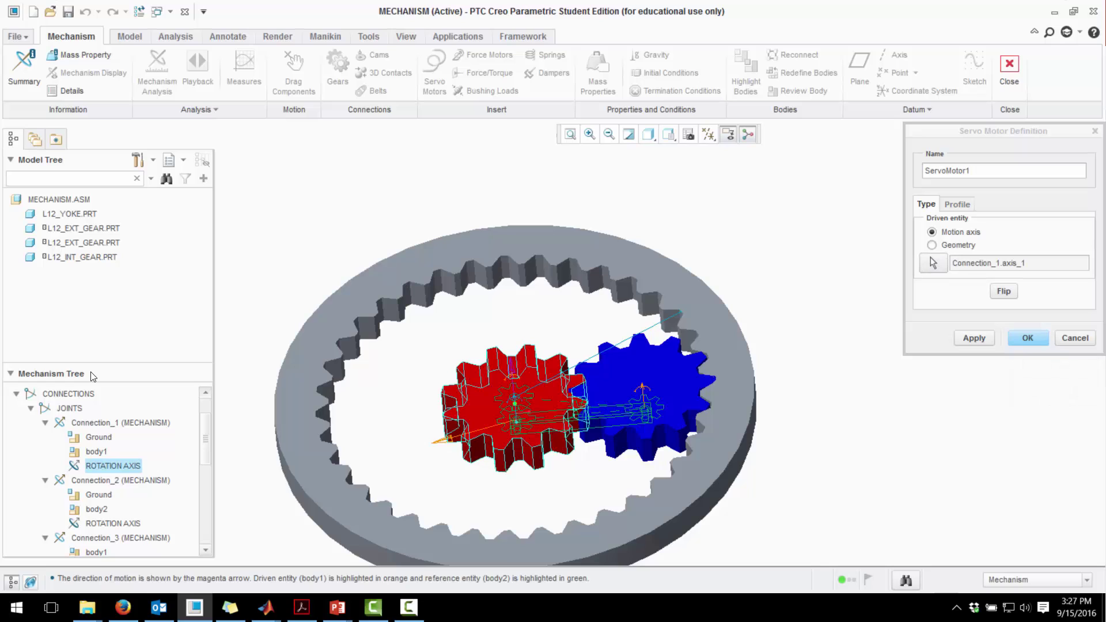
# - Set the servo motor's profile to a constant velocity of 20 deg/sec and create the motor
pyautogui.click(957, 205)
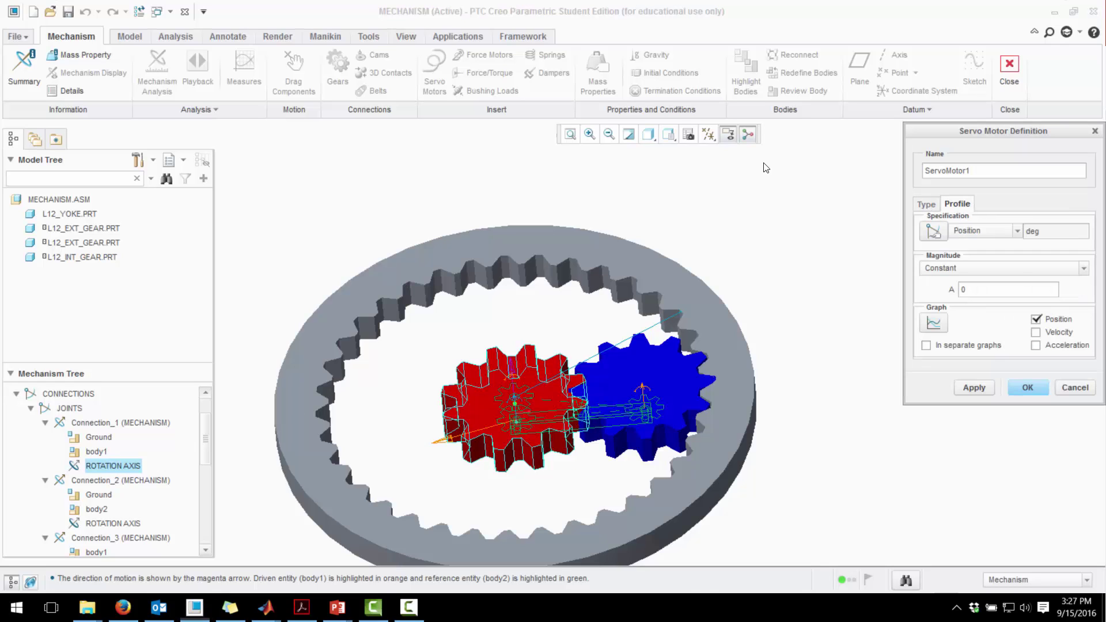
pyautogui.click(974, 233)
pyautogui.click(973, 256)
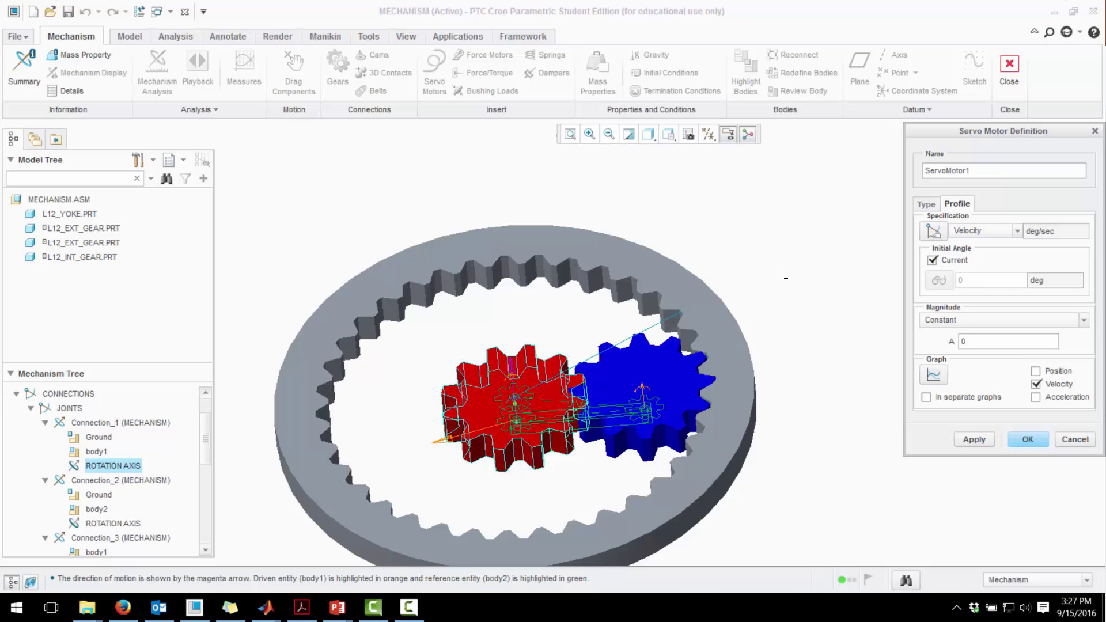
pyautogui.write('20')
pyautogui.click(1024, 443)
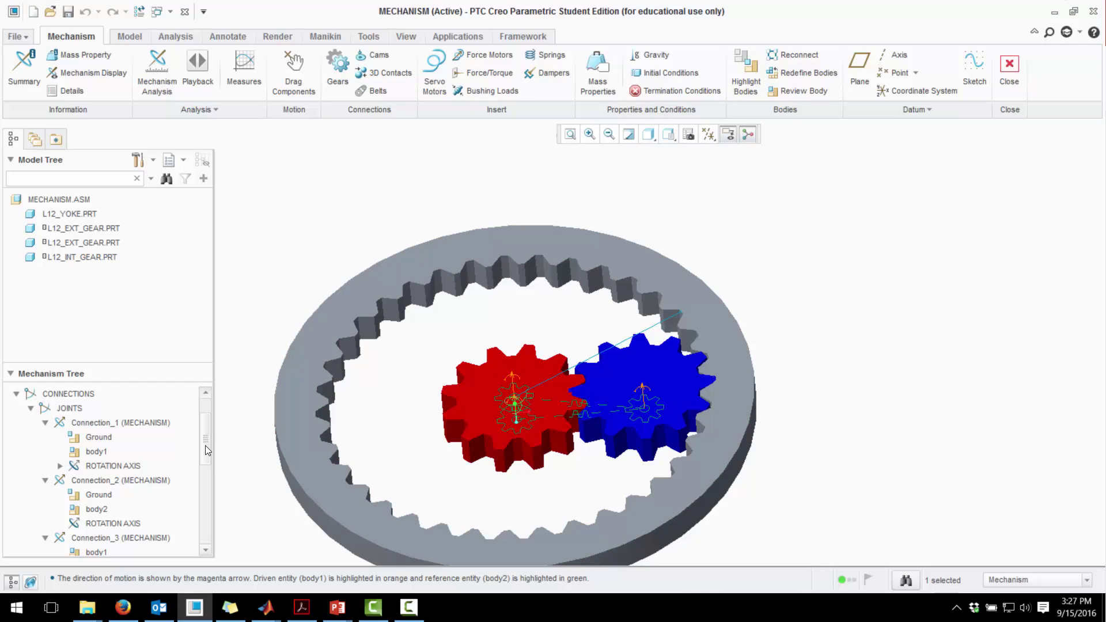
# - Run a new Position analysis with an end time of 40 and close its definition without saving it
pyautogui.moveTo(205, 445); pyautogui.dragTo(206, 533)
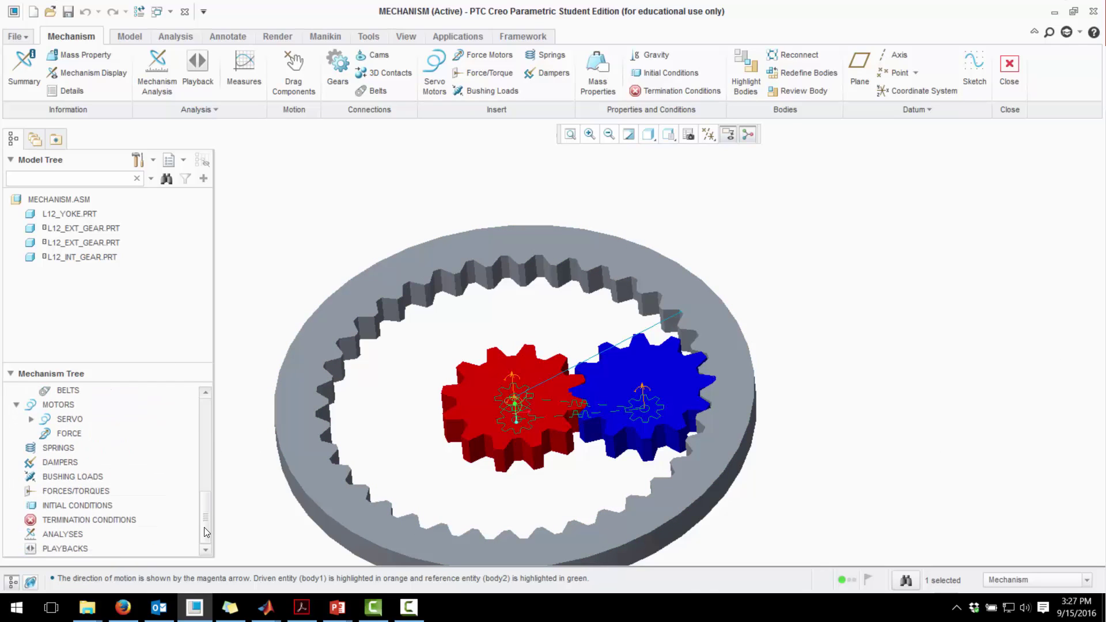
pyautogui.click(72, 536)
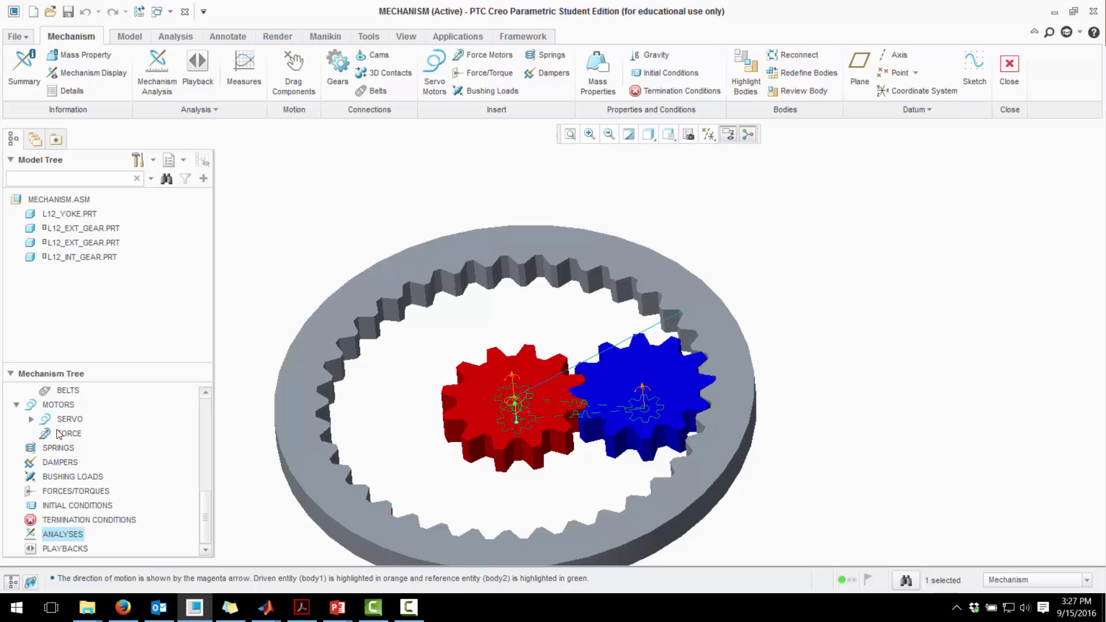
pyautogui.rightClick(72, 536)
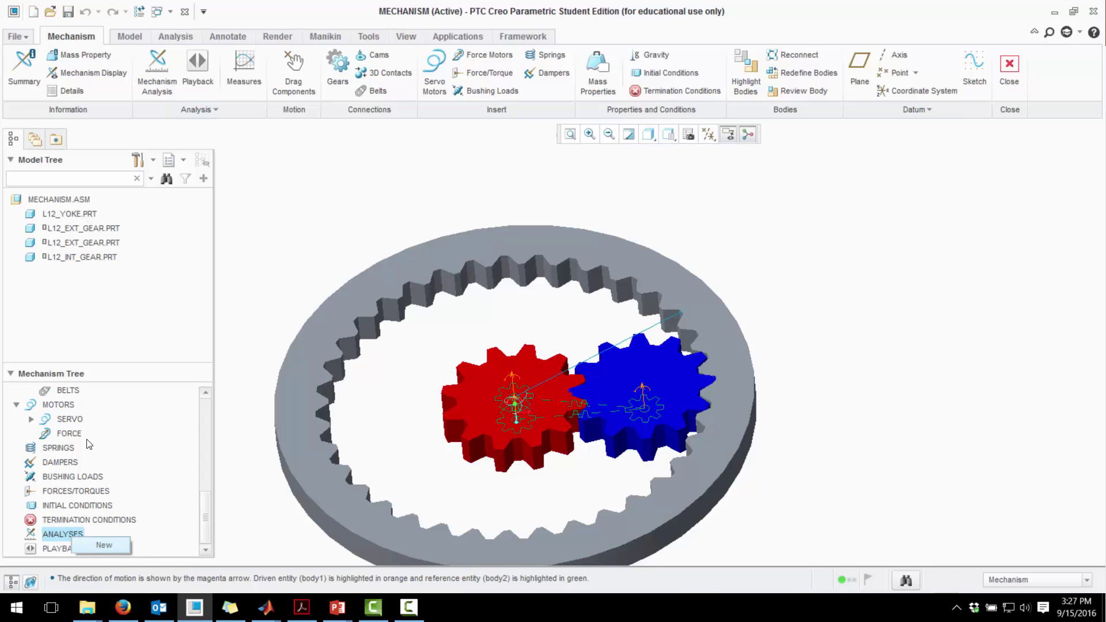
pyautogui.click(104, 546)
pyautogui.moveTo(938, 113); pyautogui.dragTo(876, 51)
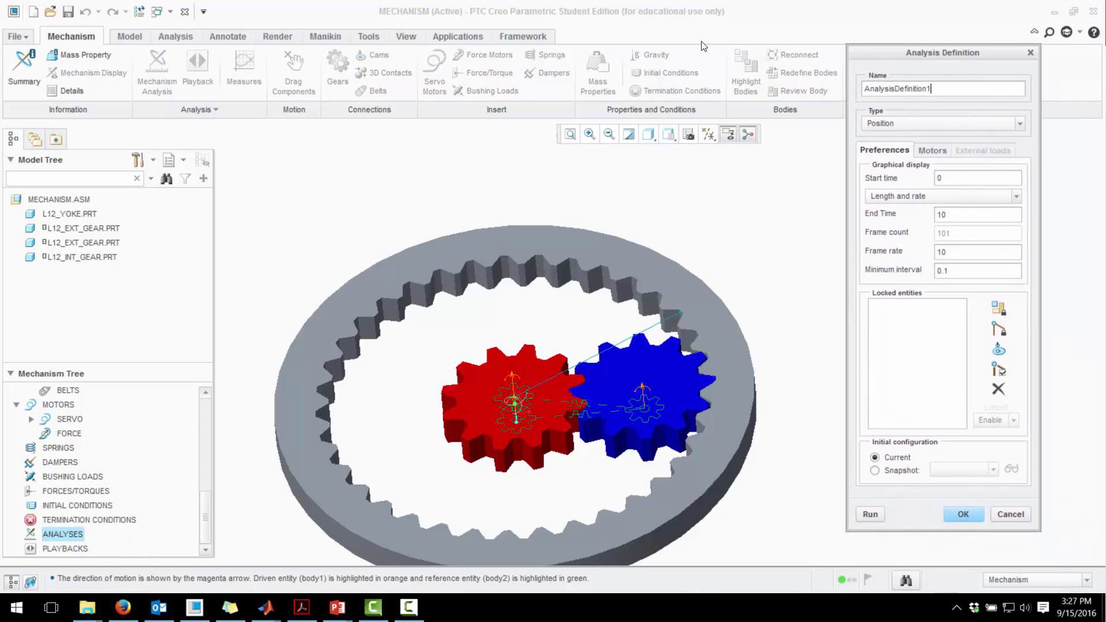
pyautogui.doubleClick(967, 215)
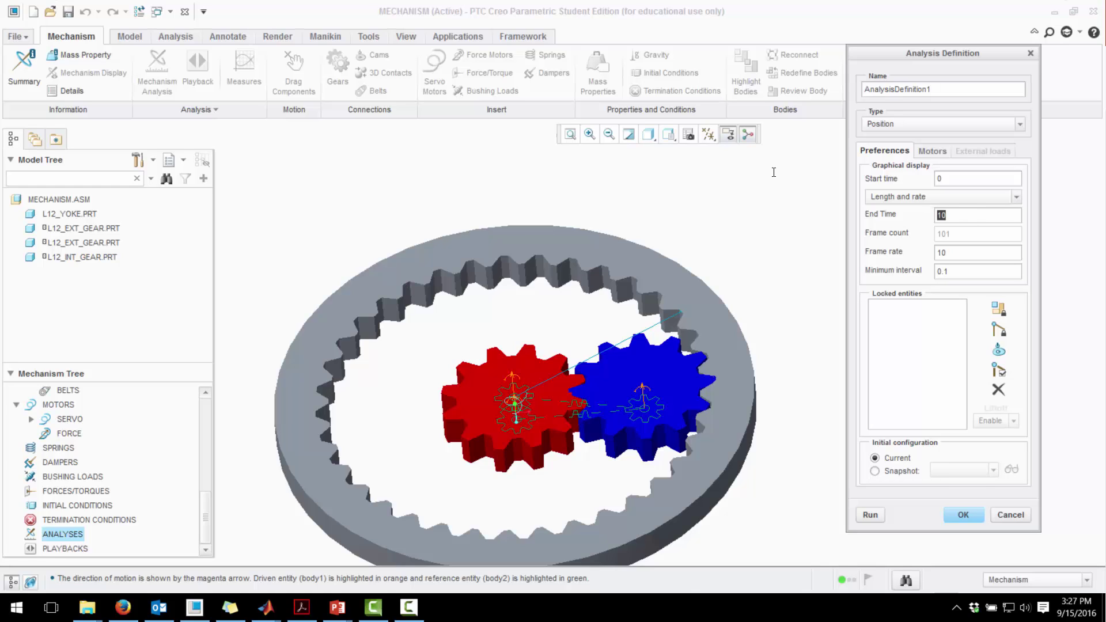
pyautogui.write('40')
pyautogui.click(872, 515)
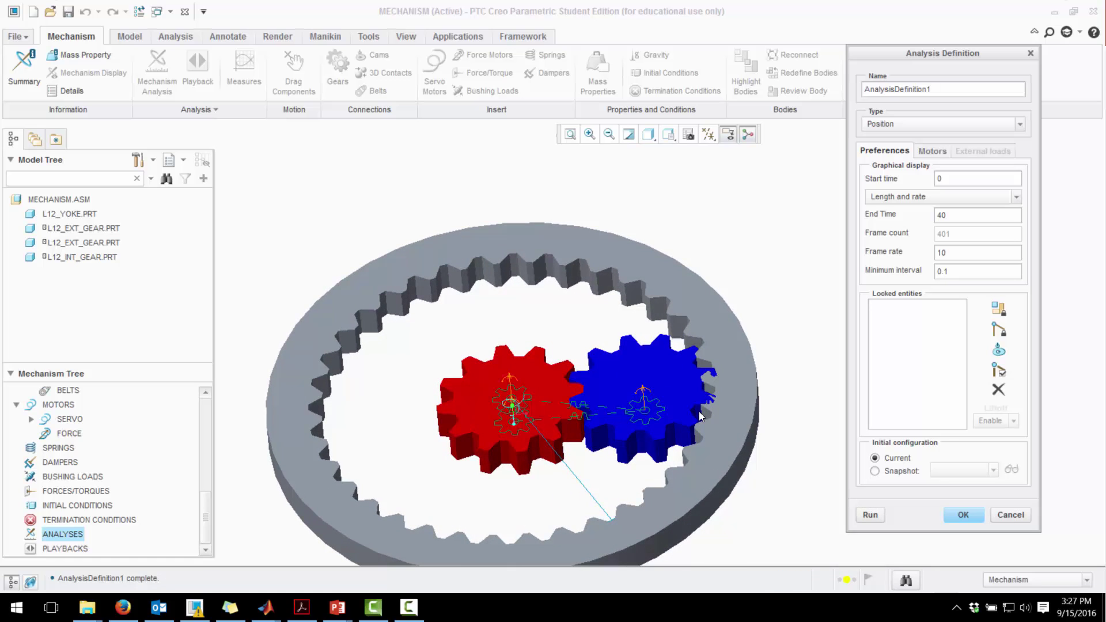
pyautogui.click(1017, 514)
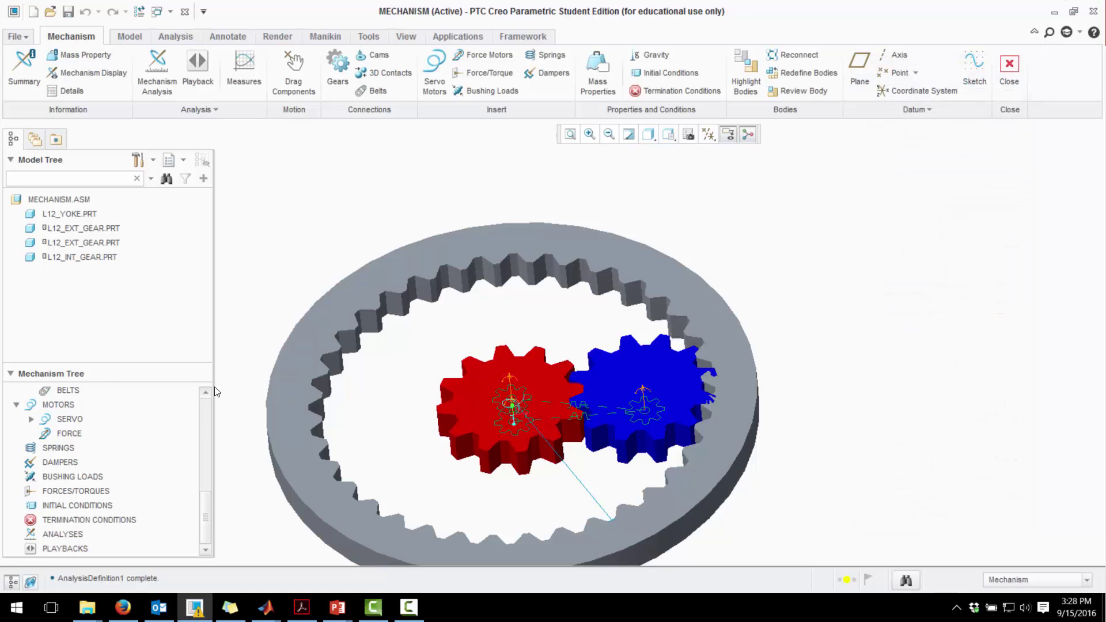
# - Redefine the first external gear's placement and accept its existing pin connection
pyautogui.scroll(4, 173, 415)
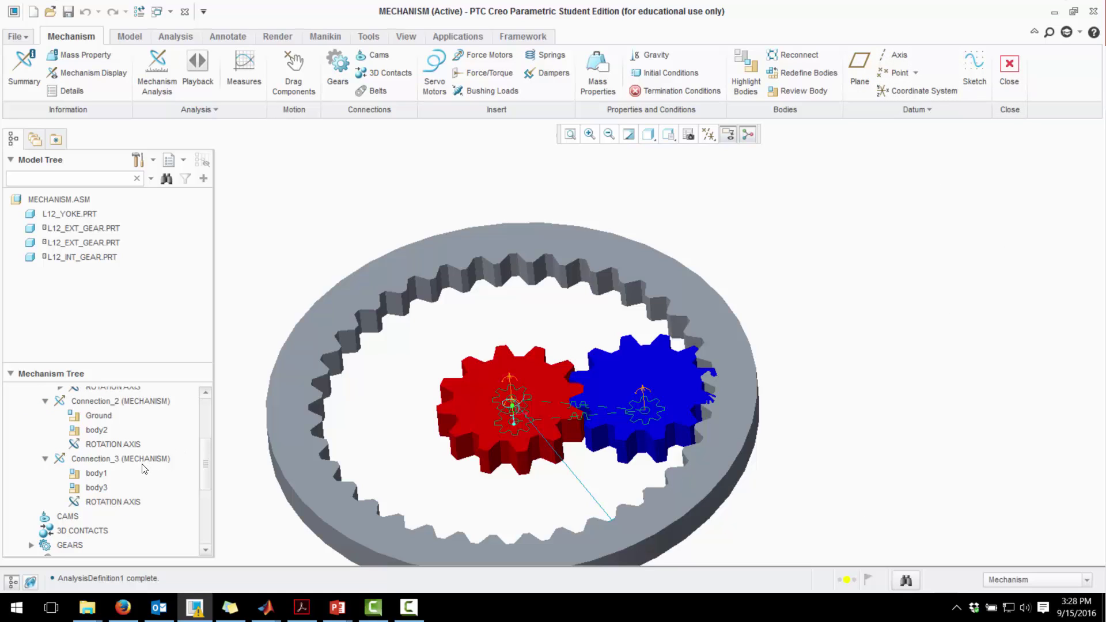
pyautogui.scroll(-2, 135, 487)
pyautogui.scroll(4, 134, 484)
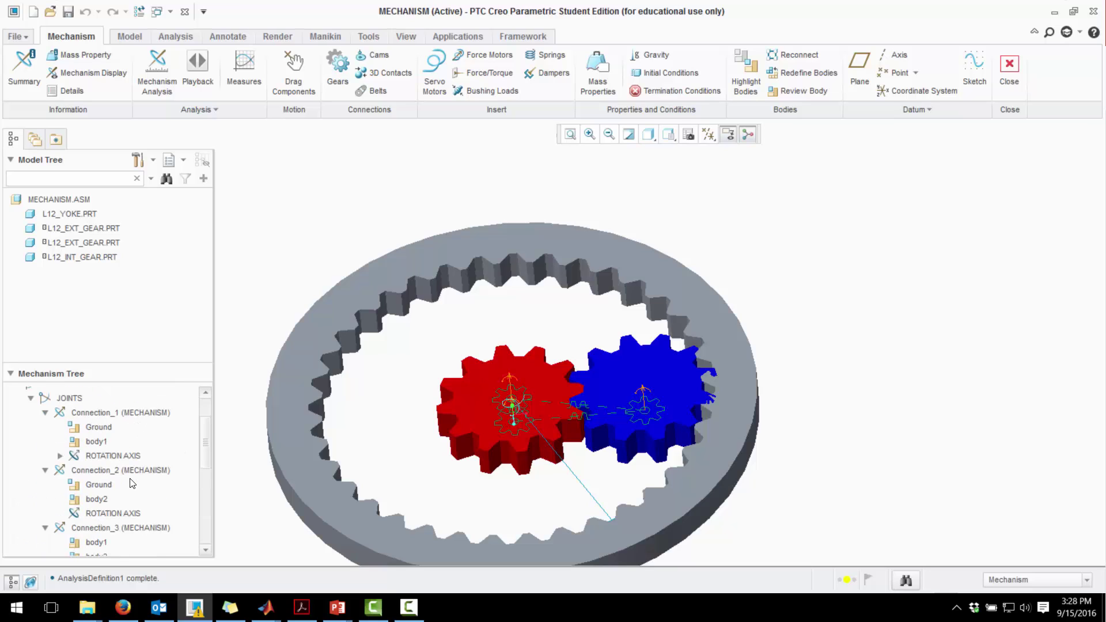
pyautogui.scroll(-3, 131, 478)
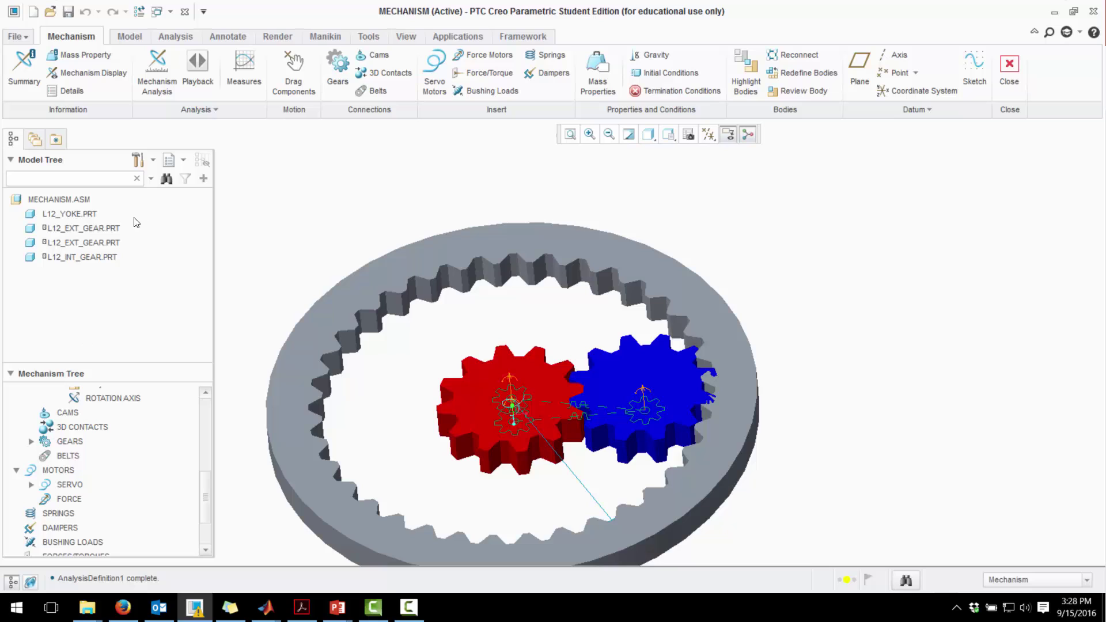
pyautogui.click(108, 229)
pyautogui.rightClick(106, 229)
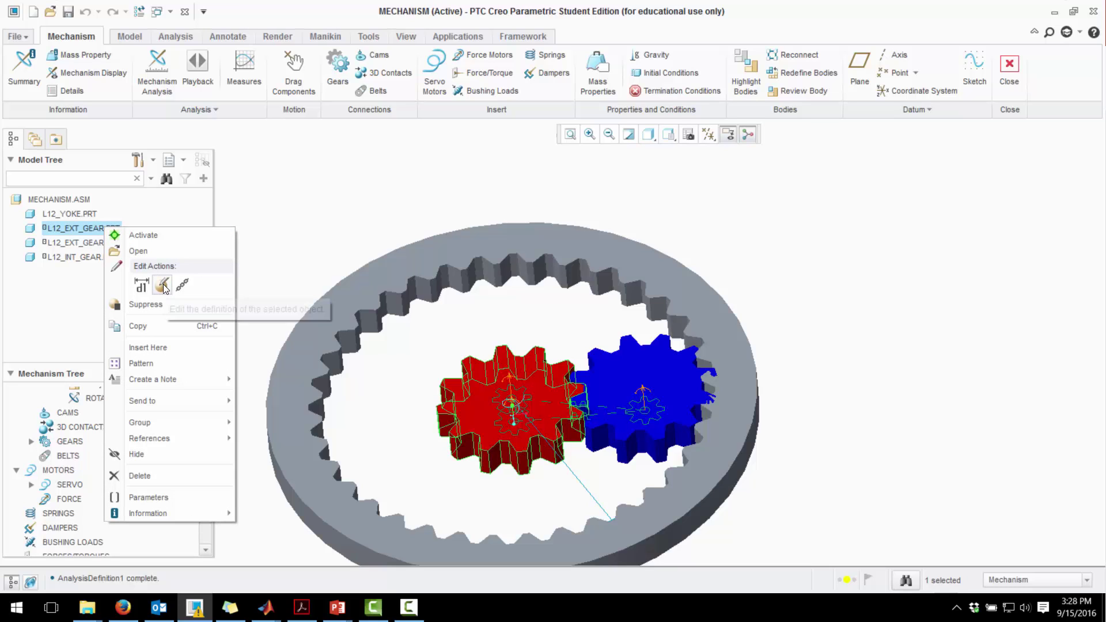
pyautogui.click(132, 233)
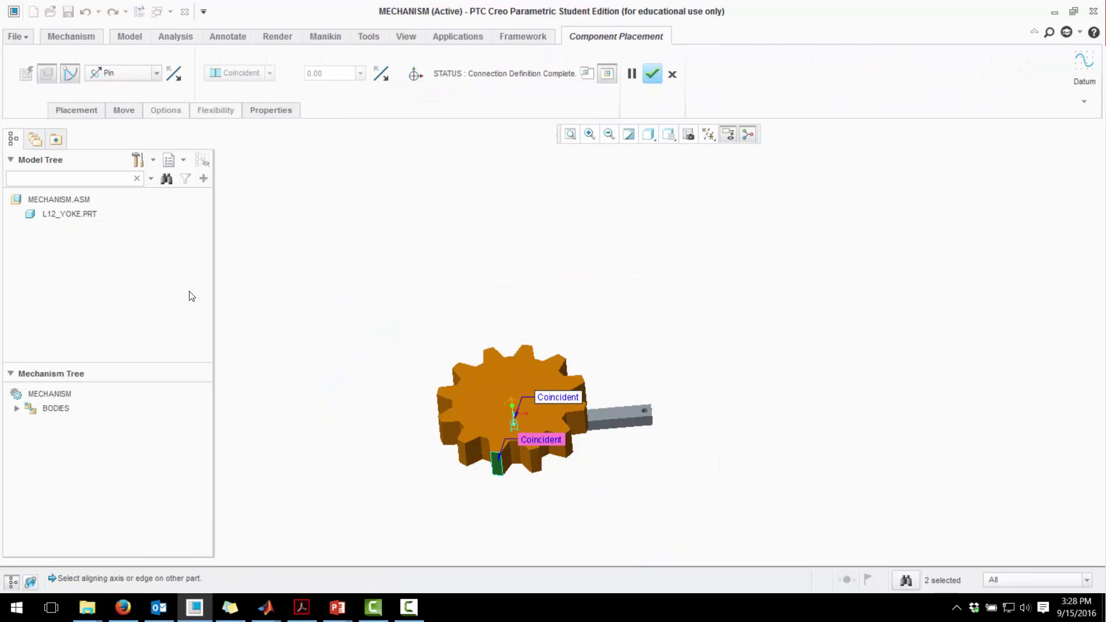
pyautogui.click(654, 73)
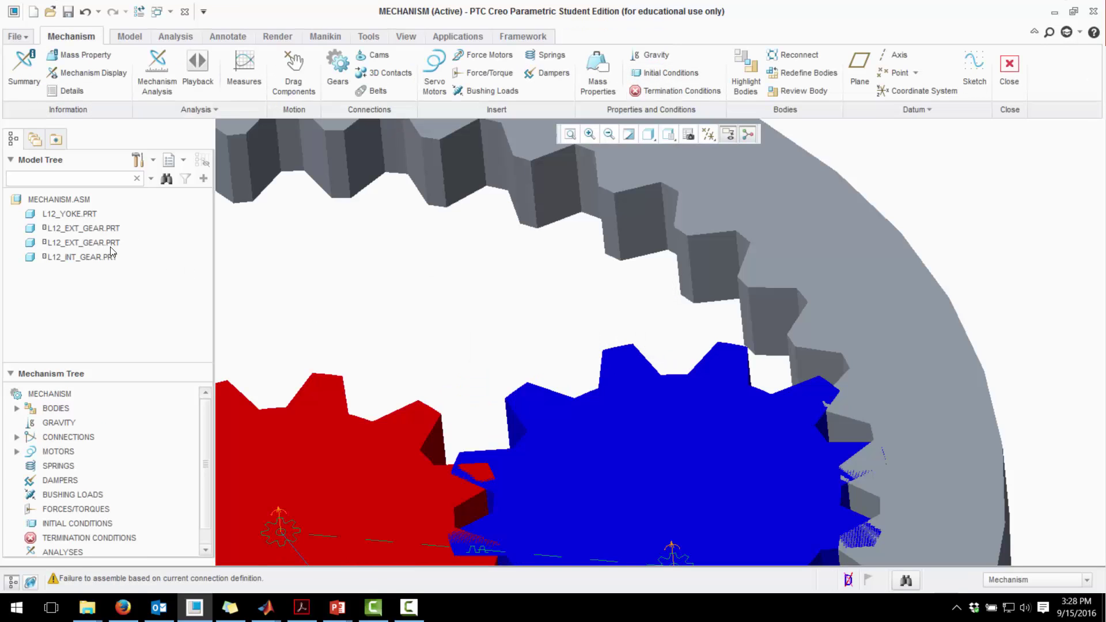
# - Redefine the second external gear's placement and accept its existing pin connection
pyautogui.rightClick(89, 243)
pyautogui.click(144, 288)
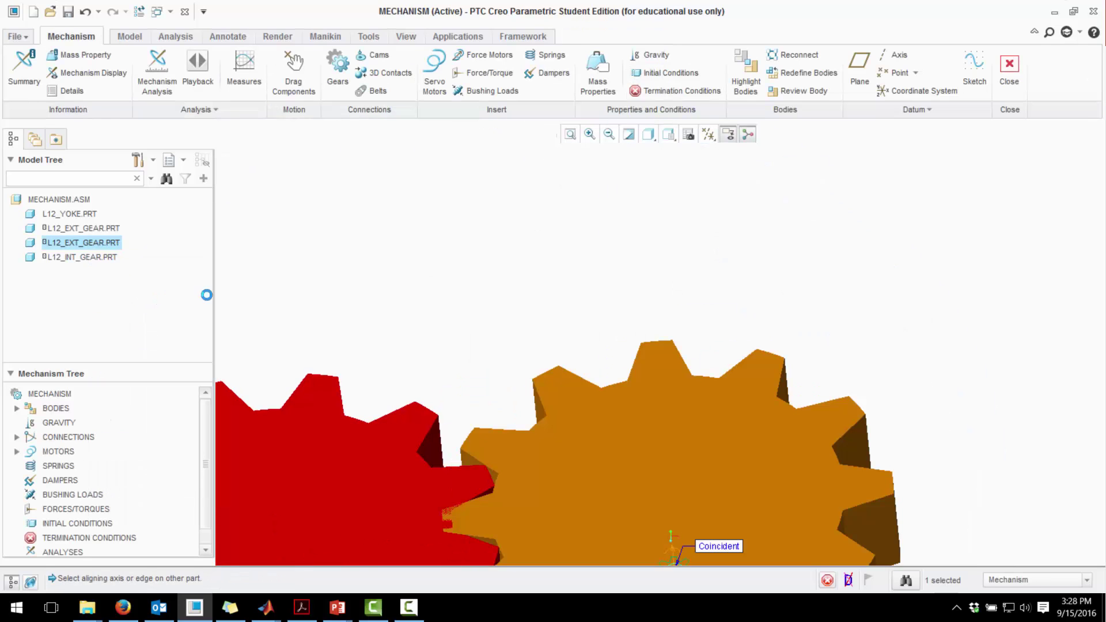
pyautogui.click(652, 75)
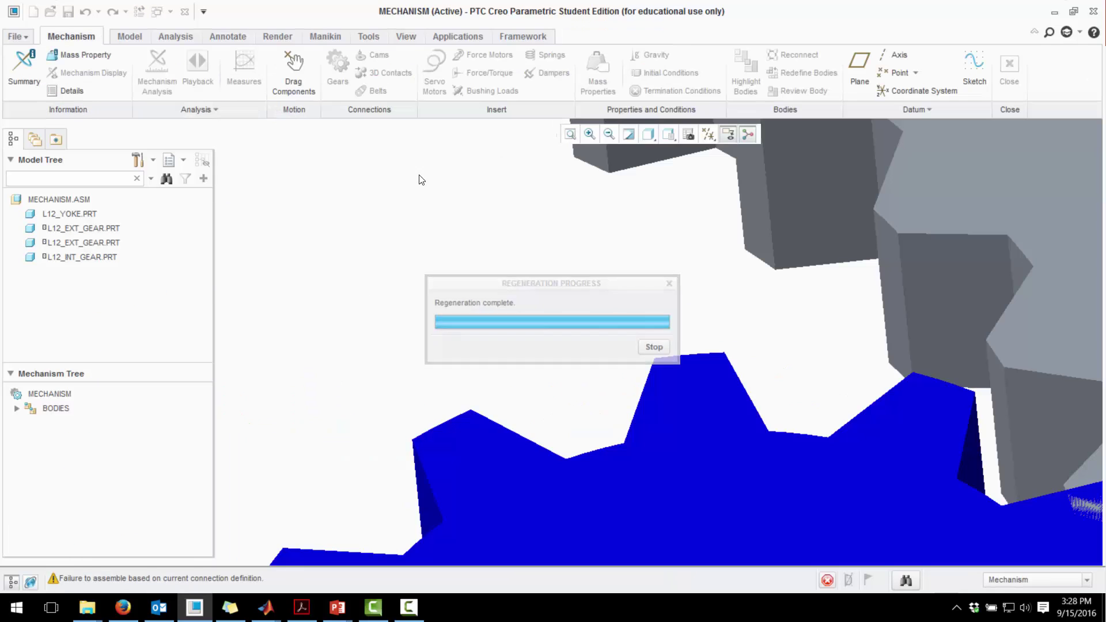
# - Redefine the internal gear's placement with its rotation axis at position 0, and confirm the placement despite the motion axis settings
pyautogui.rightClick(95, 257)
pyautogui.click(144, 316)
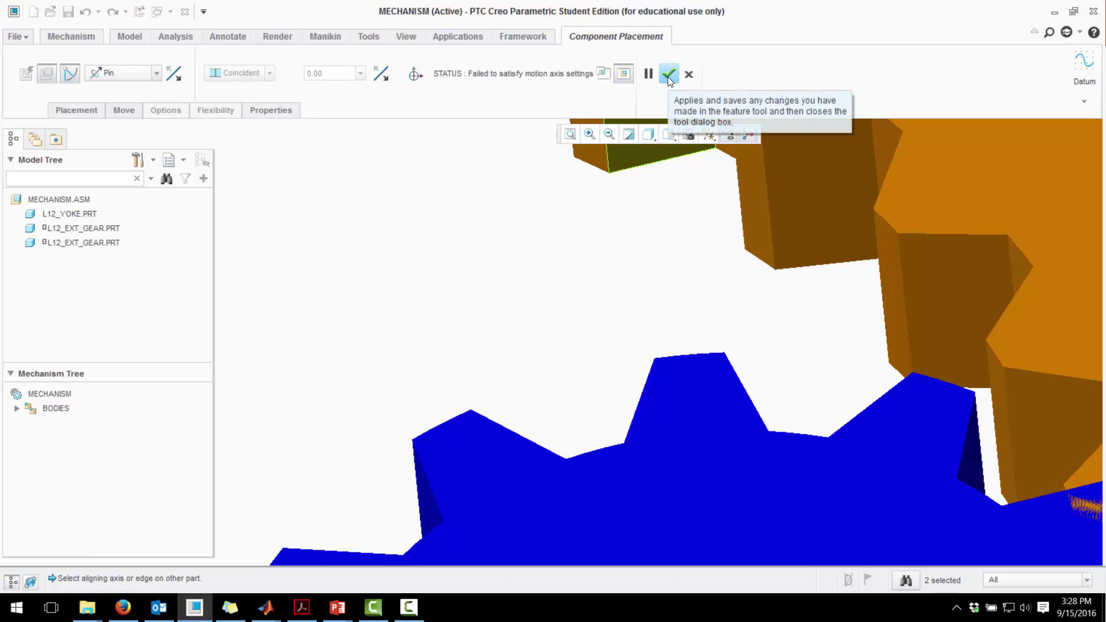
pyautogui.click(81, 112)
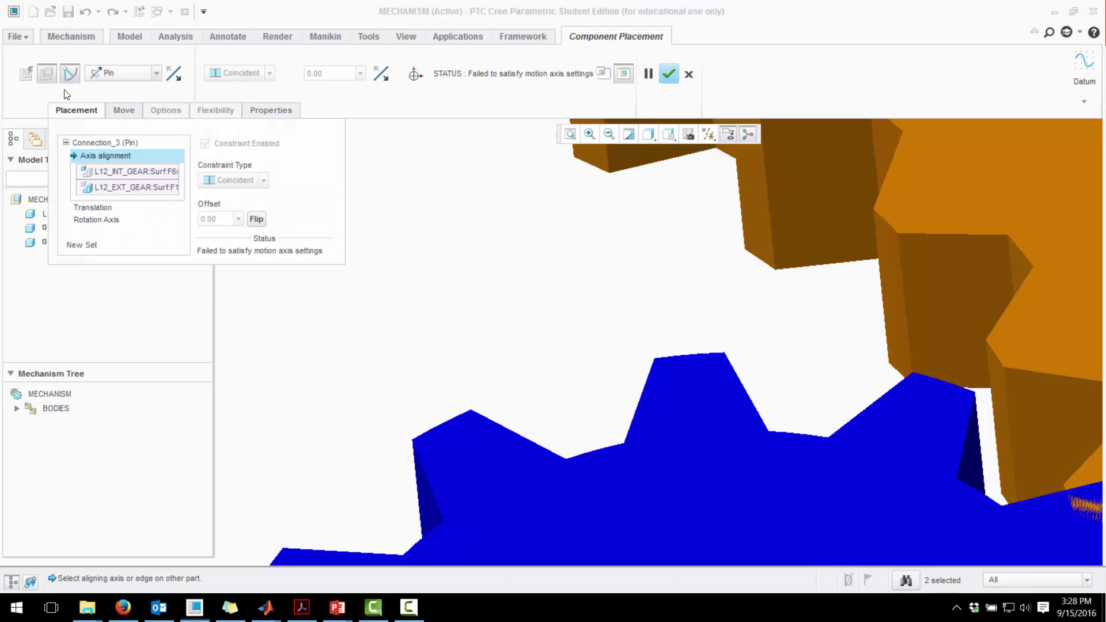
pyautogui.click(96, 221)
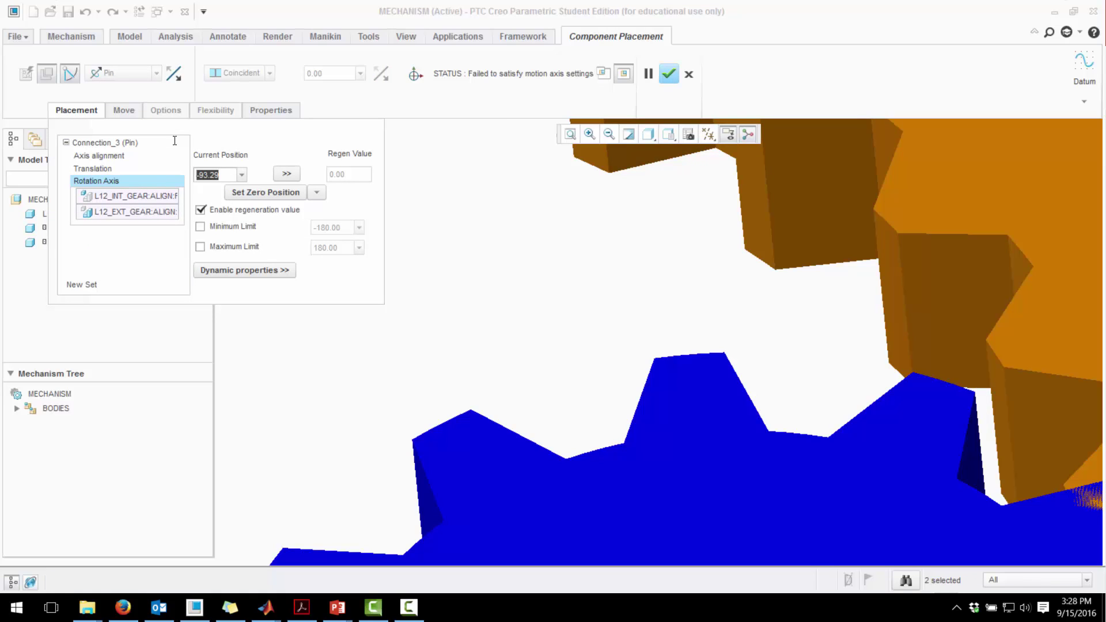
pyautogui.write('0')
pyautogui.press('Return')
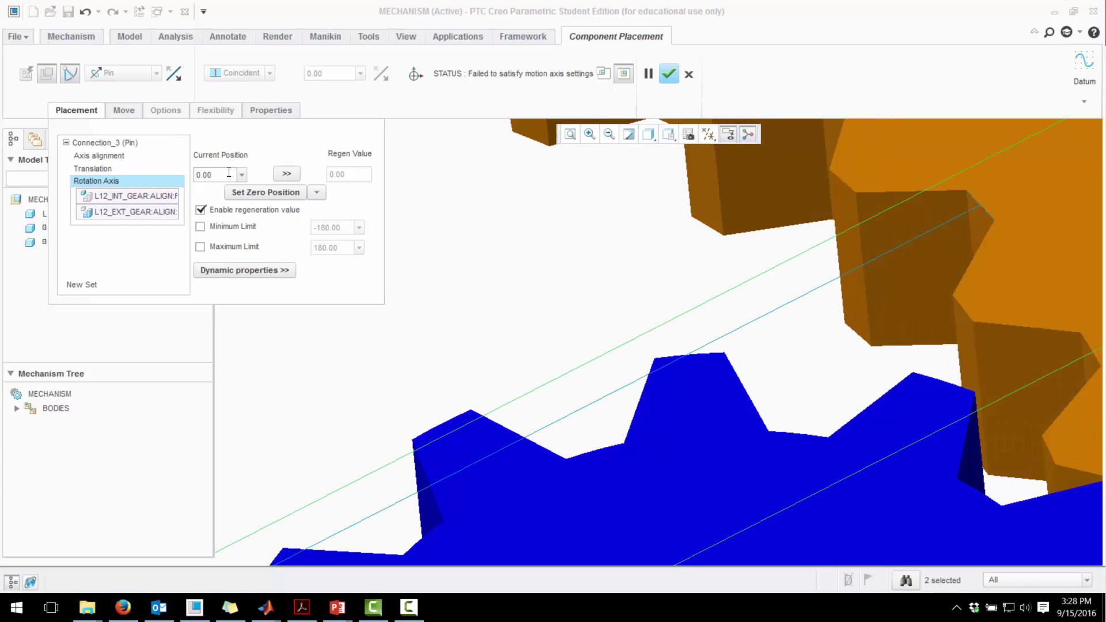
pyautogui.click(669, 73)
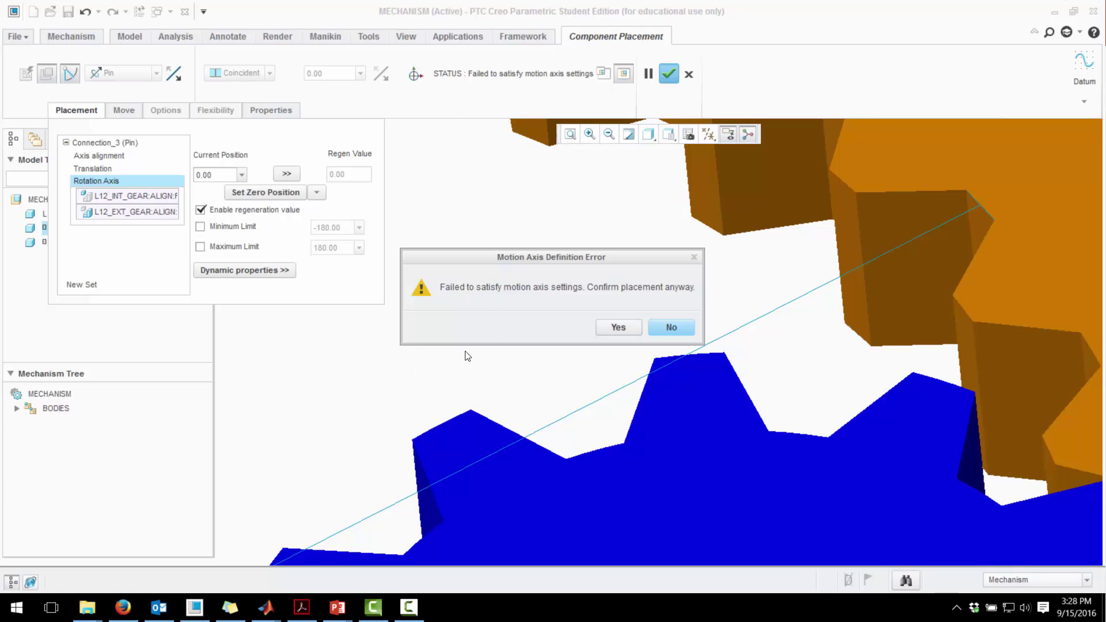
pyautogui.click(607, 327)
pyautogui.scroll(5, 554, 453)
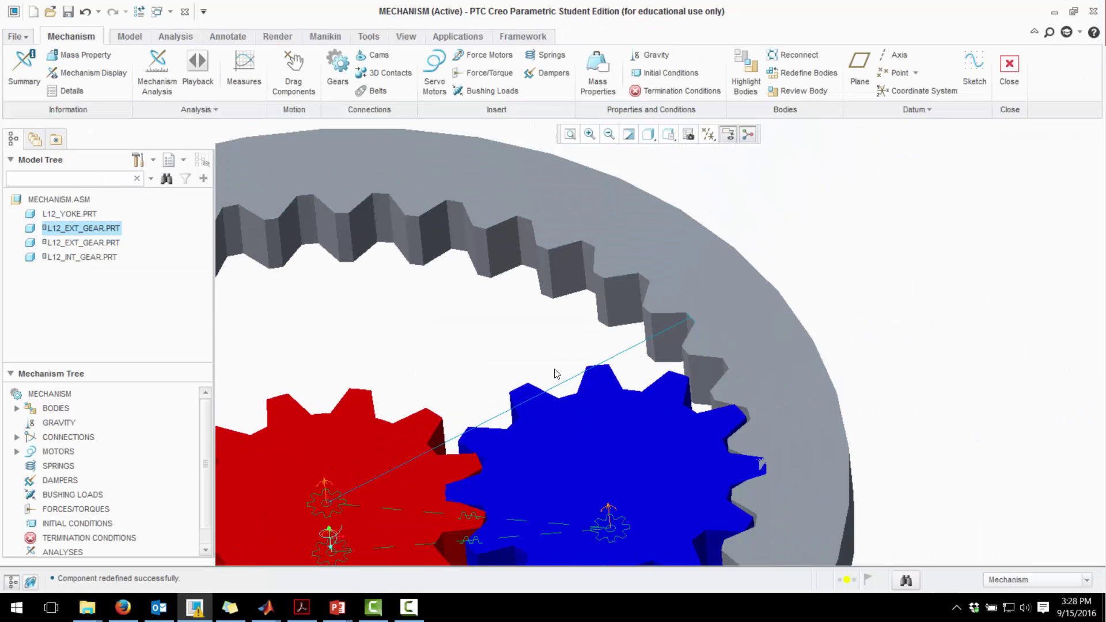
pyautogui.scroll(-3, 554, 453)
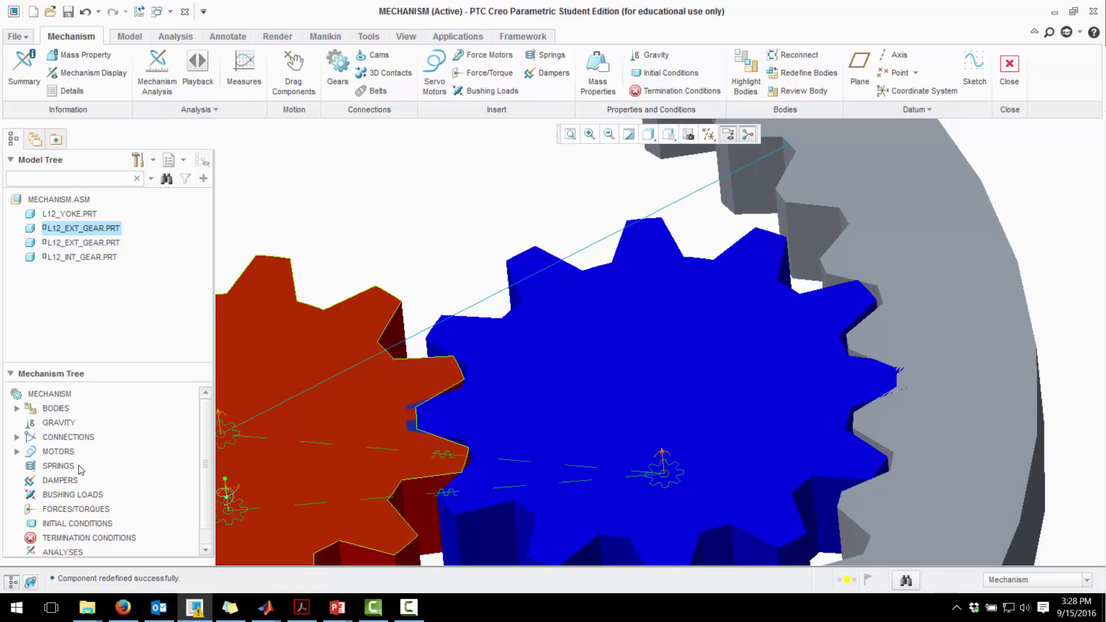
# - Edit the second gear pair, GearPair2, flipping the relative rotation direction of its Gear2 motion axis, and accept the definition
pyautogui.scroll(-1, 41, 466)
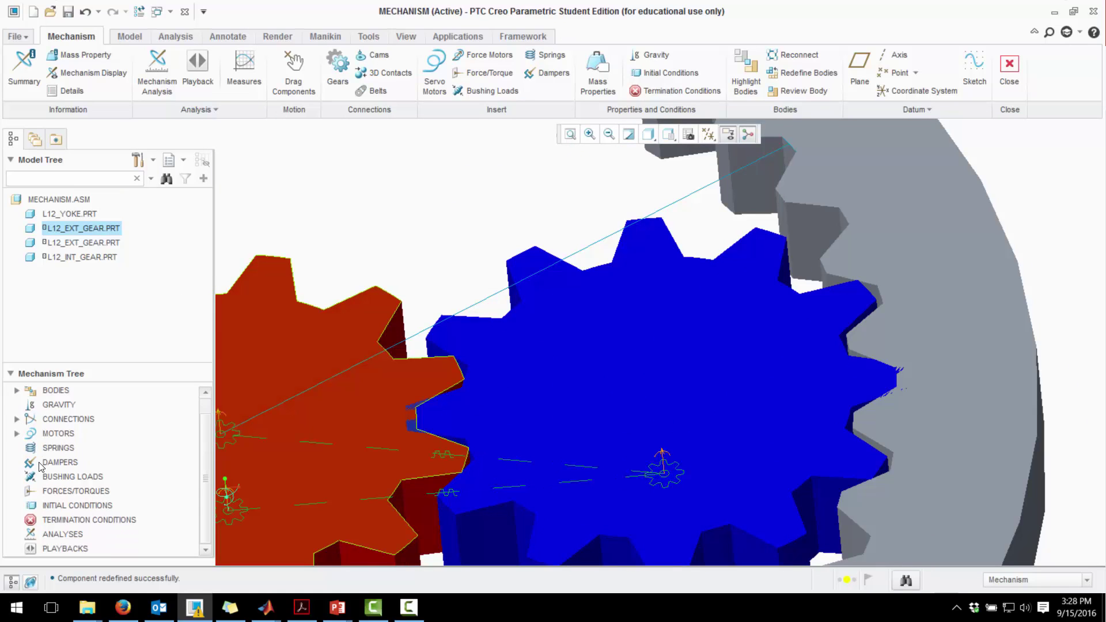
pyautogui.scroll(1, 73, 479)
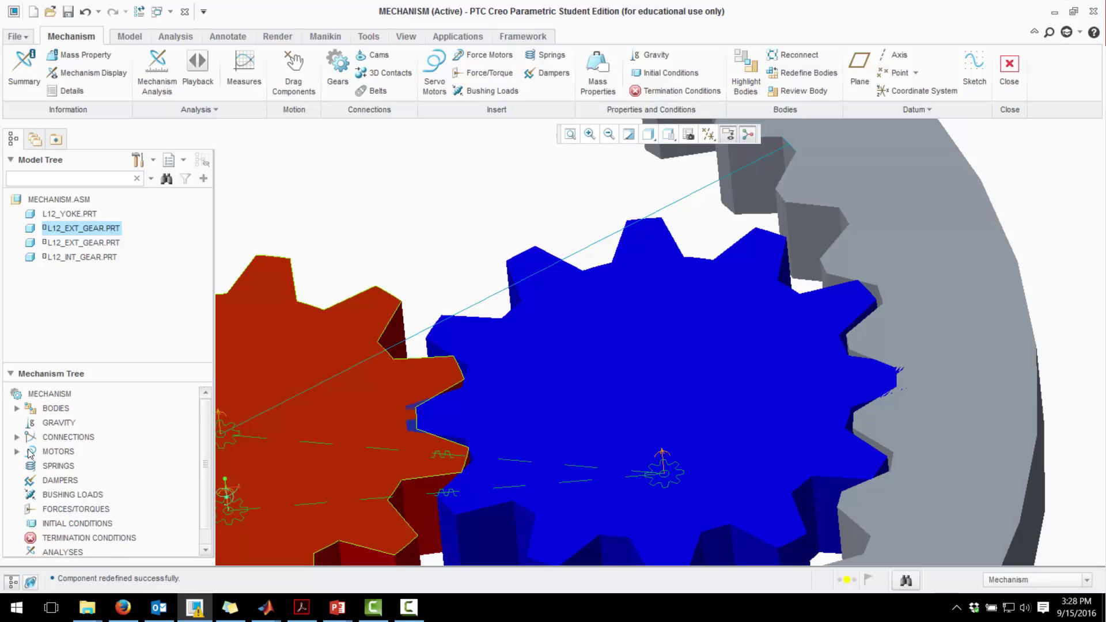
pyautogui.click(17, 436)
pyautogui.click(31, 495)
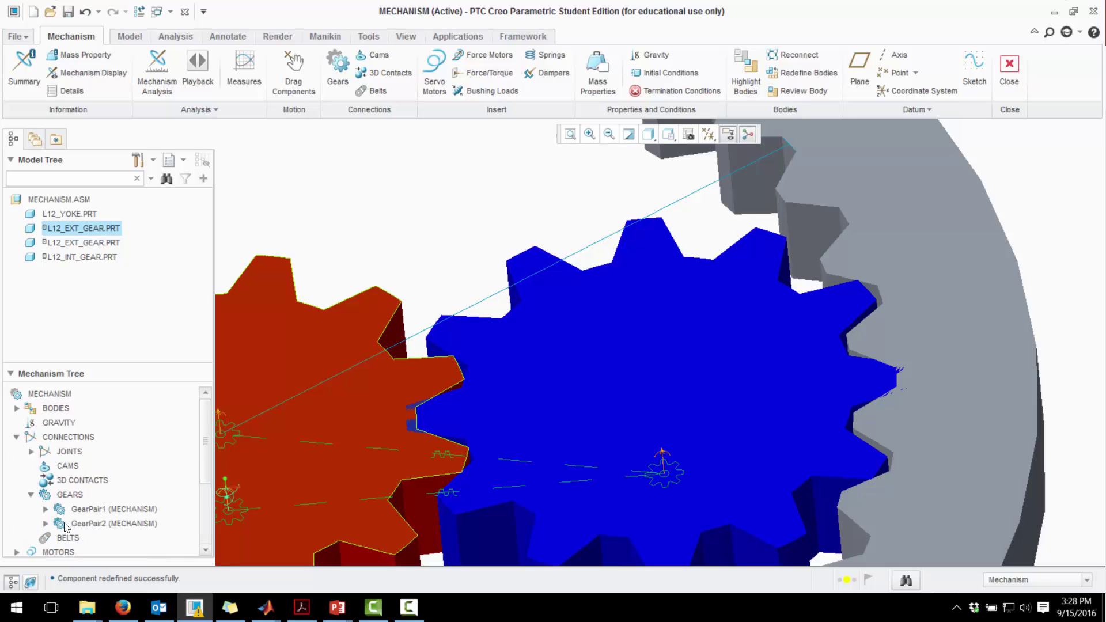
pyautogui.rightClick(97, 525)
pyautogui.click(143, 451)
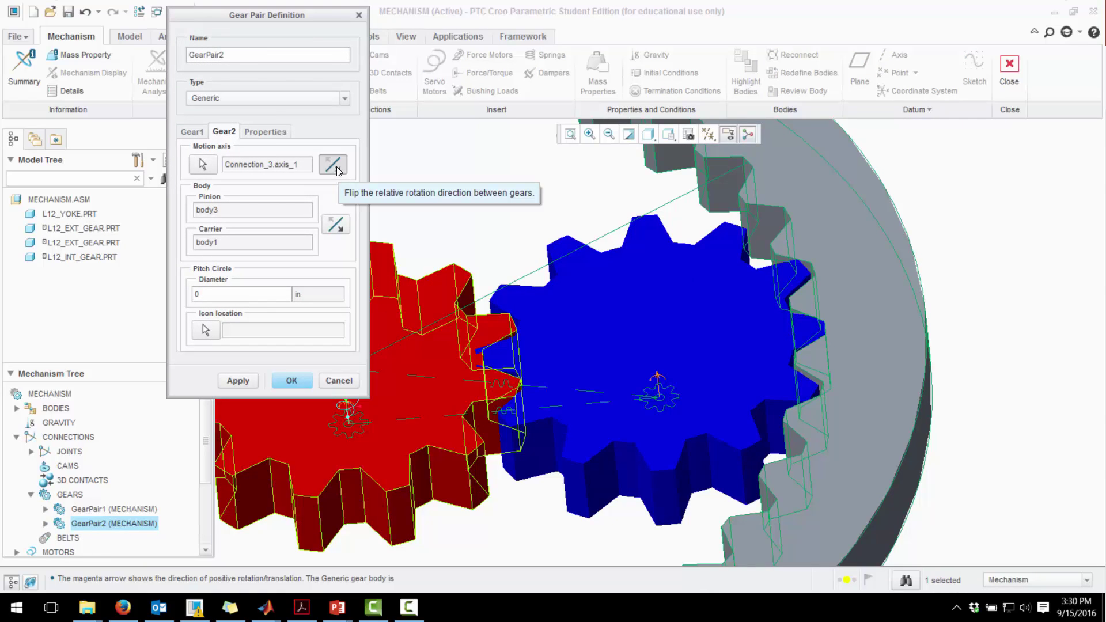
pyautogui.click(336, 168)
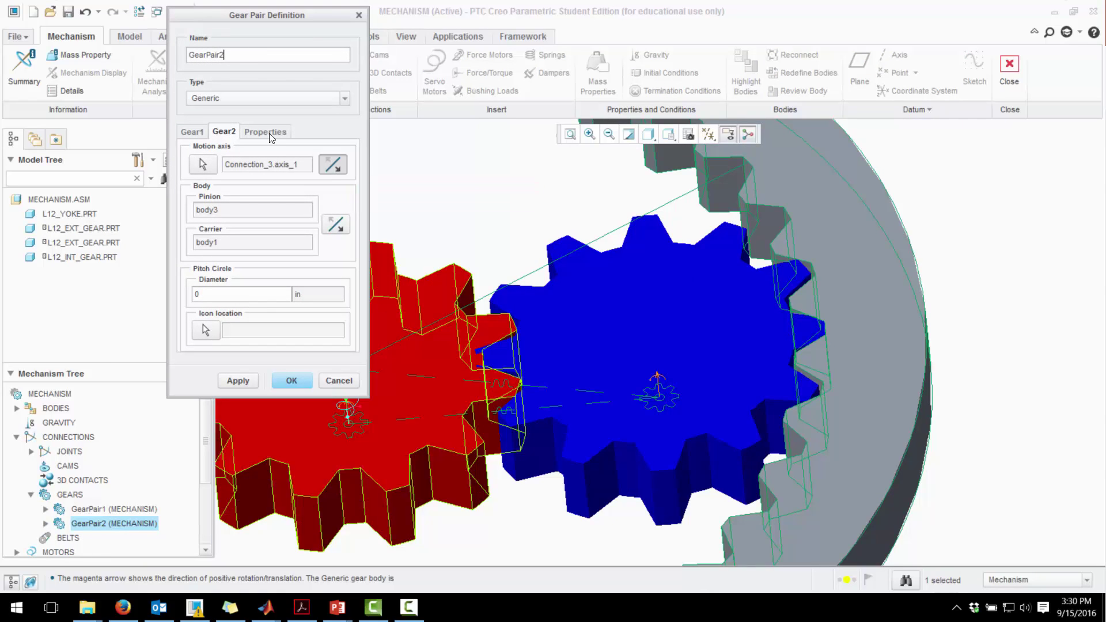
pyautogui.click(292, 382)
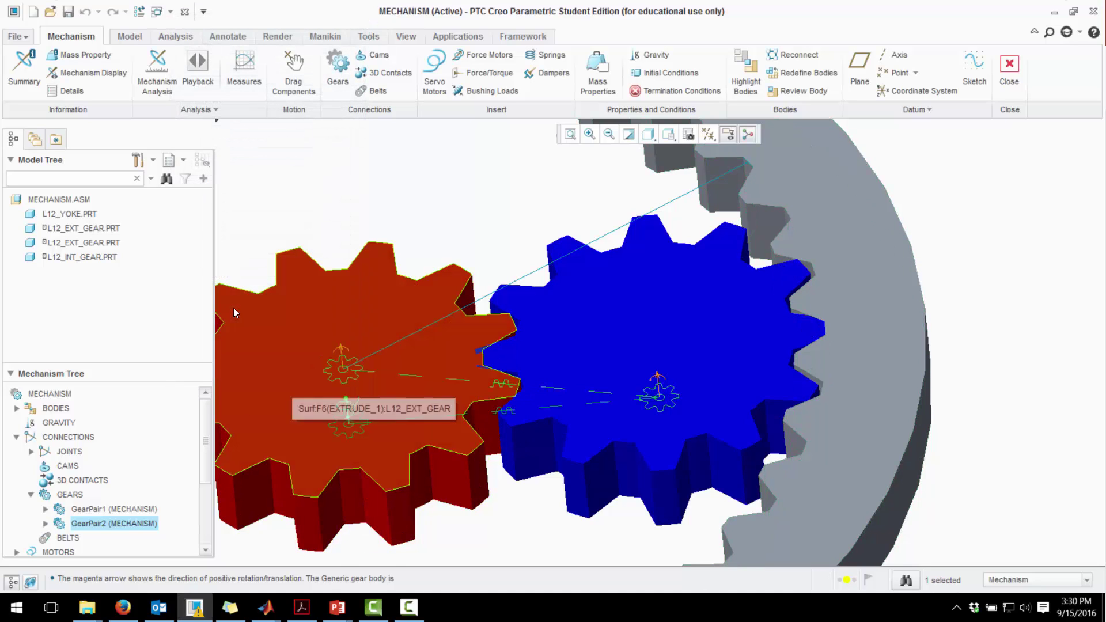
# - Create and run a new Position analysis with an end time of 10 and a frame rate of 10, keeping its definition
pyautogui.scroll(-3, 173, 457)
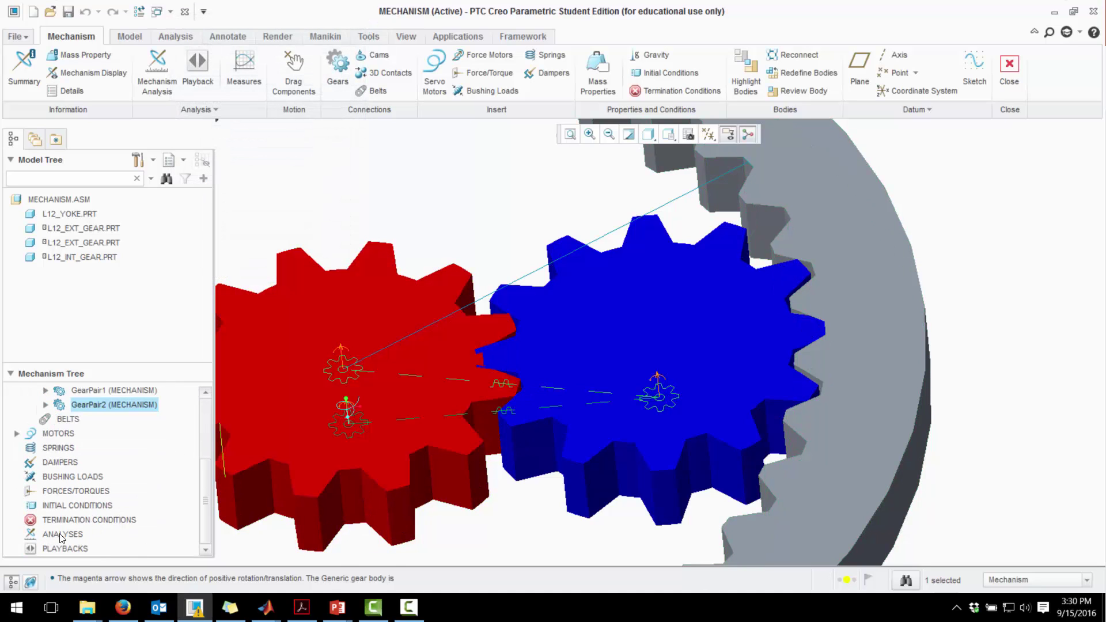
pyautogui.rightClick(62, 536)
pyautogui.click(87, 543)
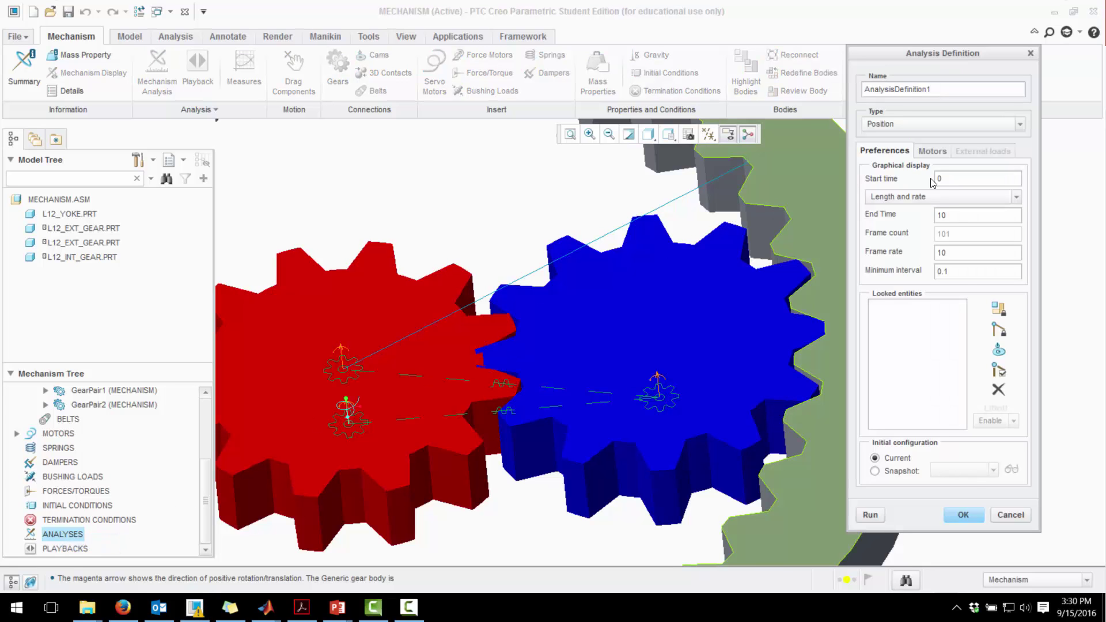
pyautogui.click(870, 515)
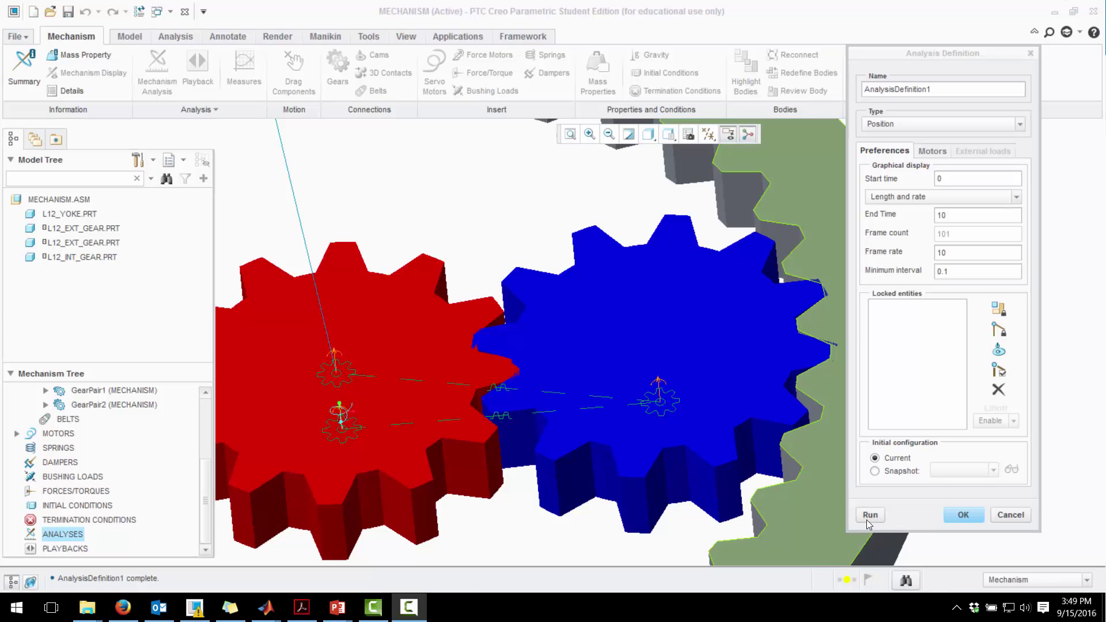
pyautogui.click(870, 515)
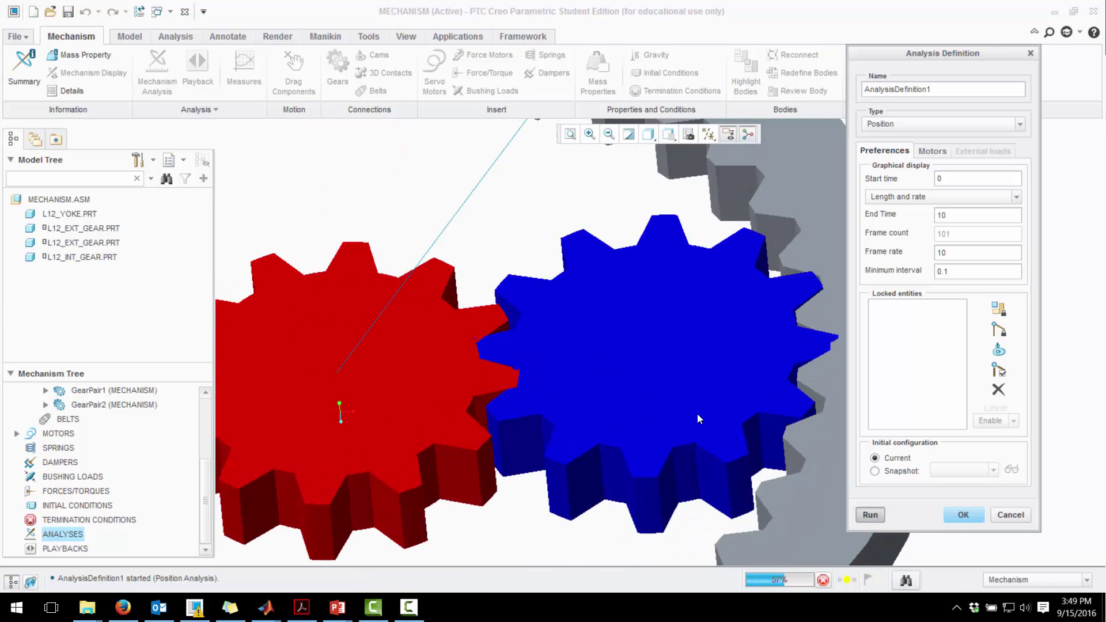
pyautogui.click(964, 515)
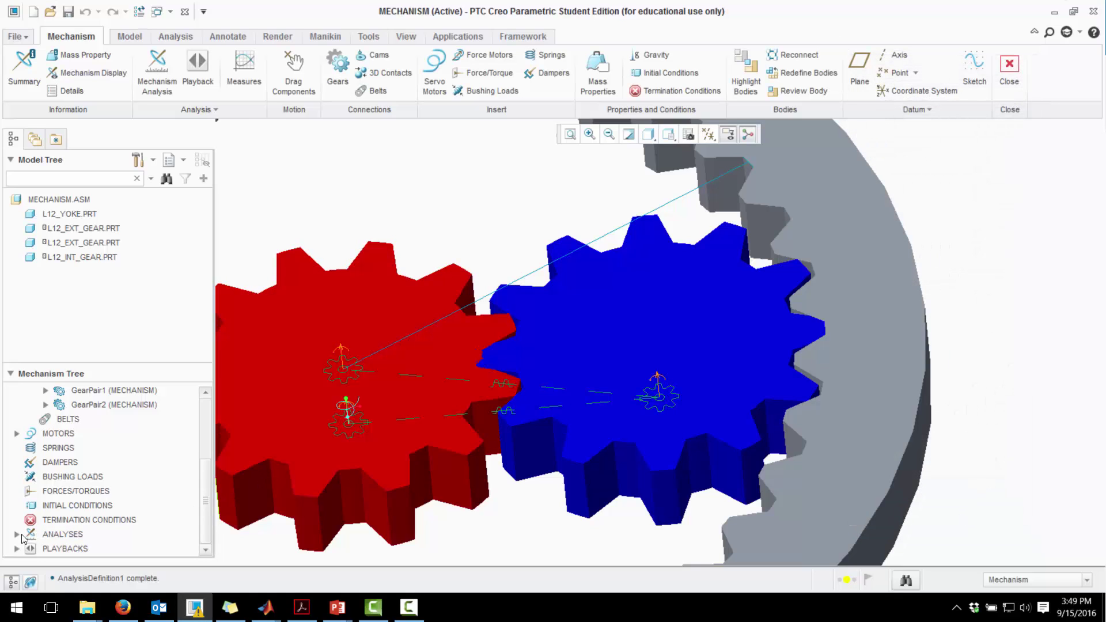
# - Rerun the saved position analysis with the whole ring gear in view and overwrite its existing result set
pyautogui.scroll(-2, 544, 425)
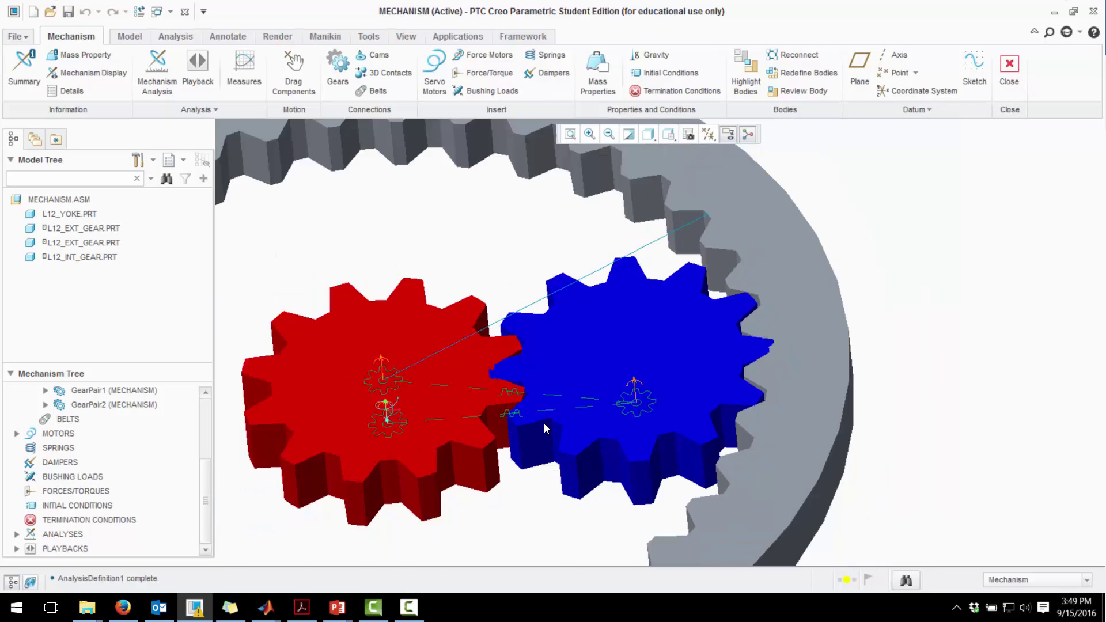
pyautogui.scroll(-4, 544, 424)
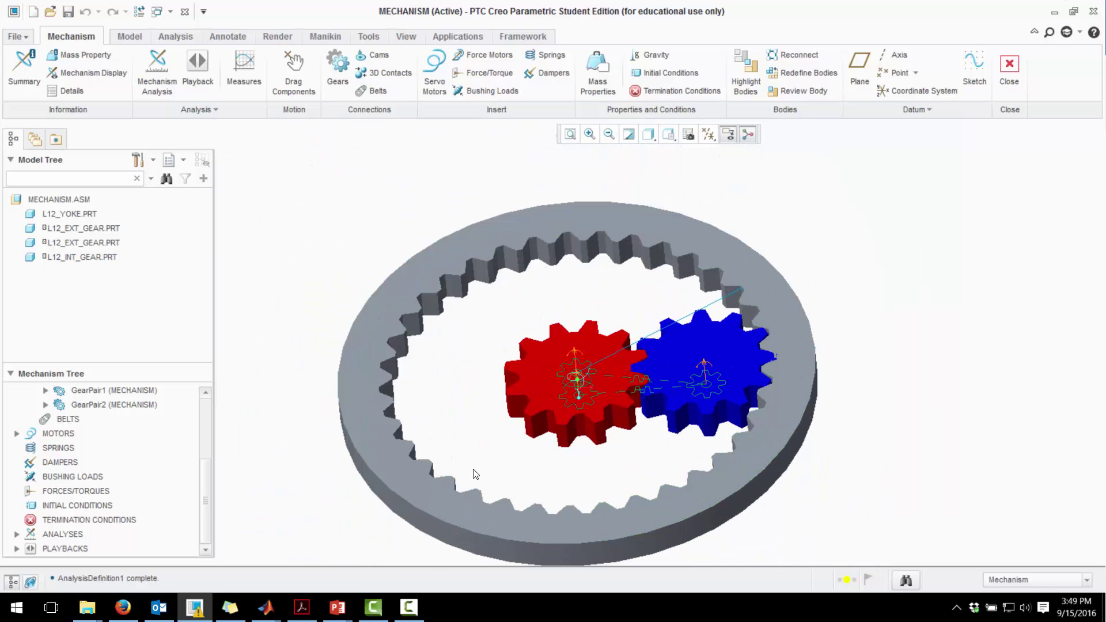
pyautogui.scroll(2, 435, 476)
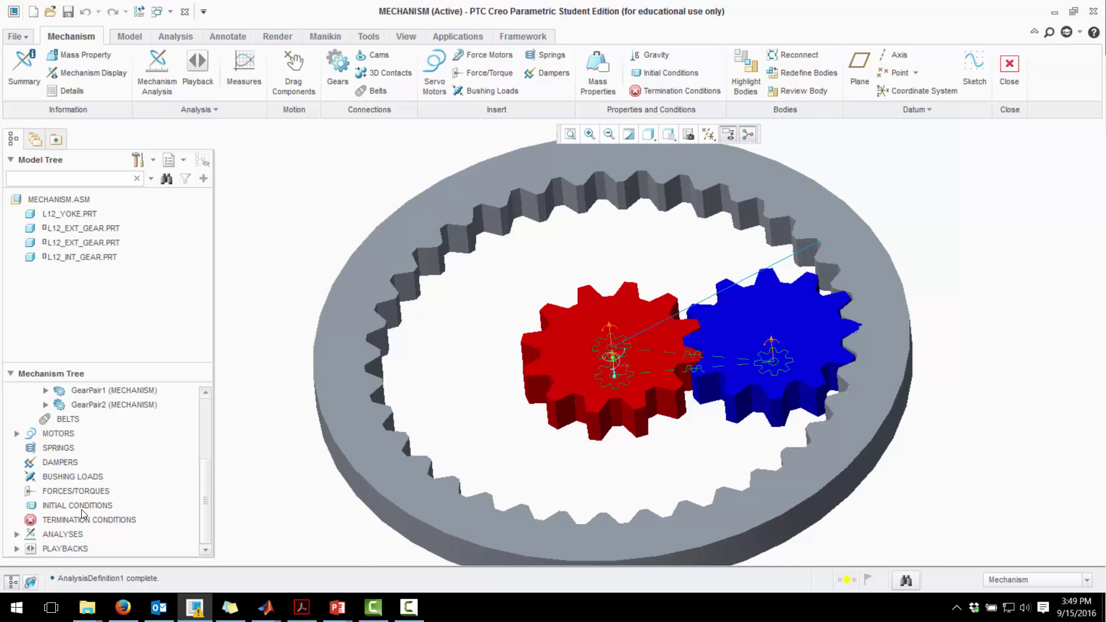
pyautogui.click(17, 534)
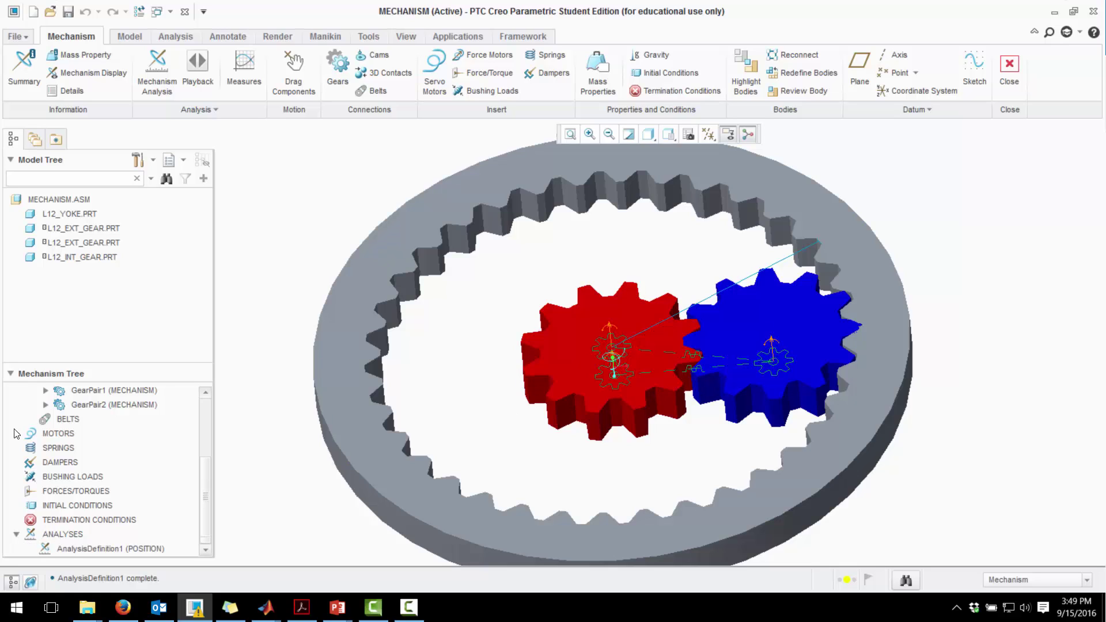
pyautogui.rightClick(92, 548)
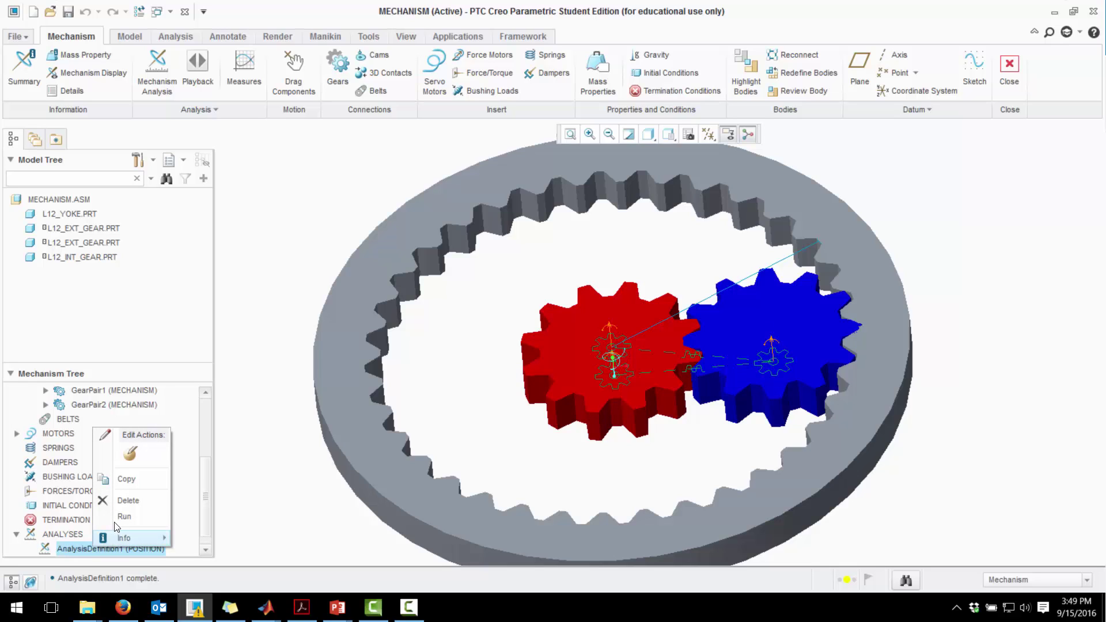
pyautogui.click(118, 519)
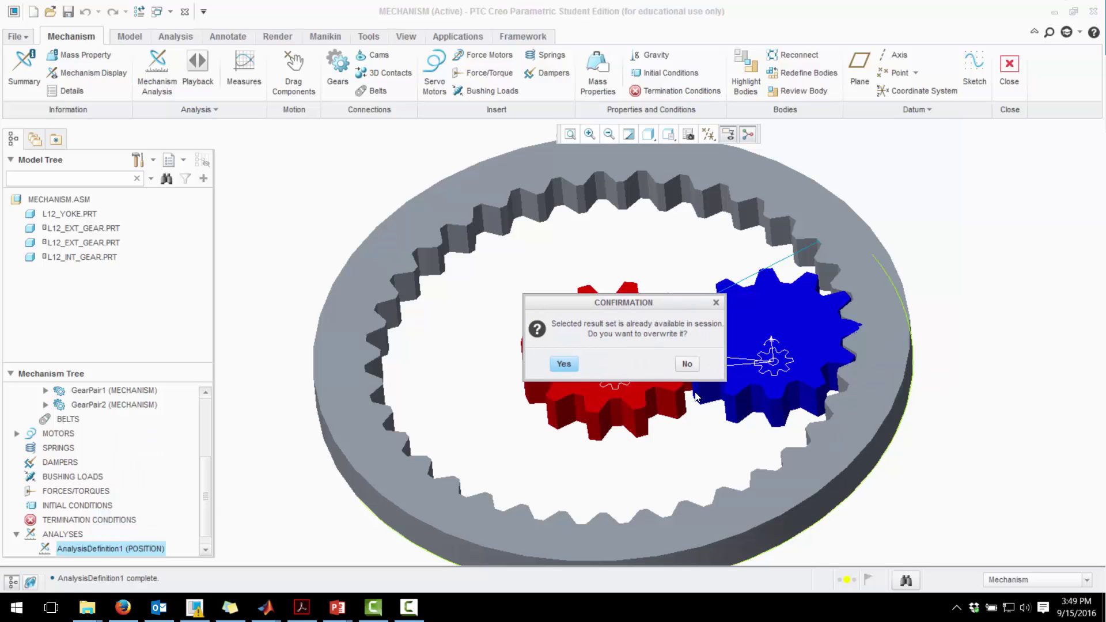
pyautogui.click(564, 363)
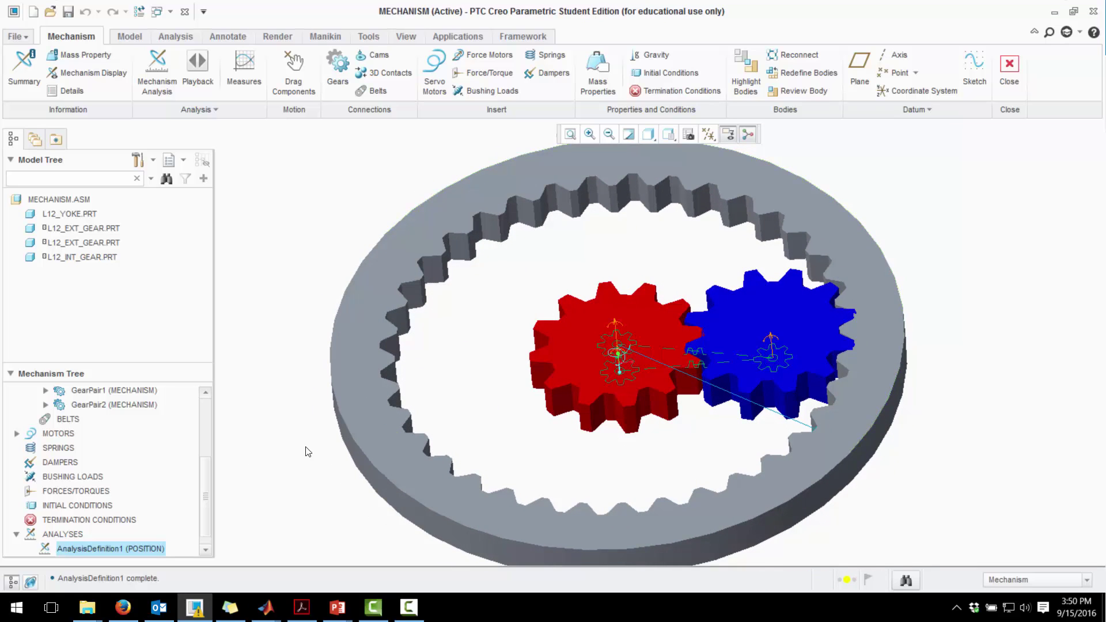
# - Open the AnalysisDefinition1 playback result for animation and move the animation controls closer to the gears
pyautogui.click(206, 551)
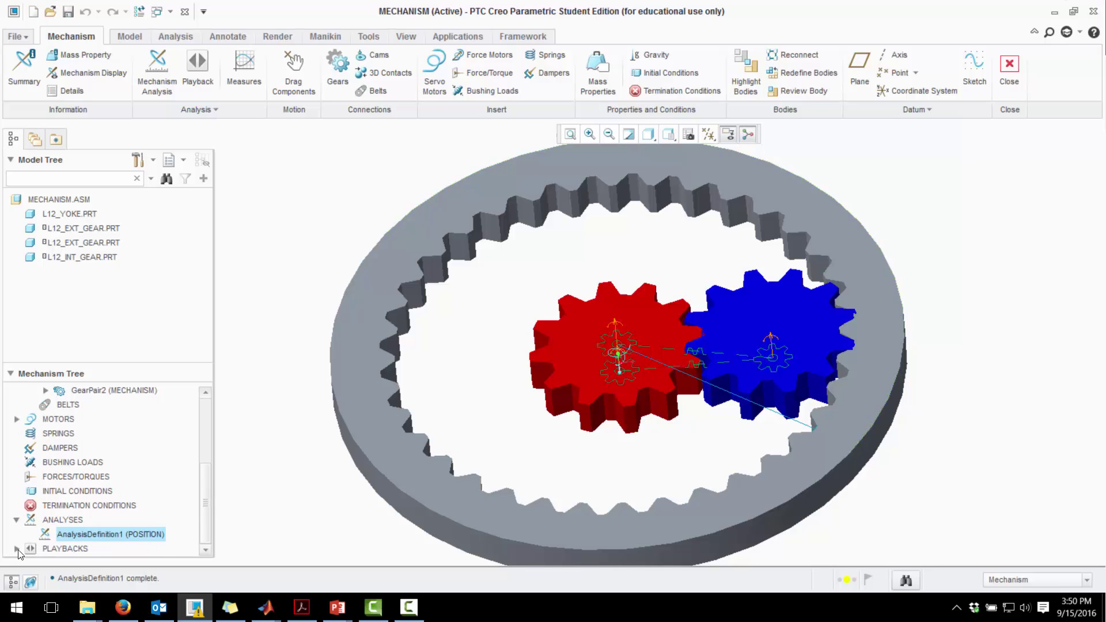
pyautogui.click(205, 550)
pyautogui.rightClick(114, 551)
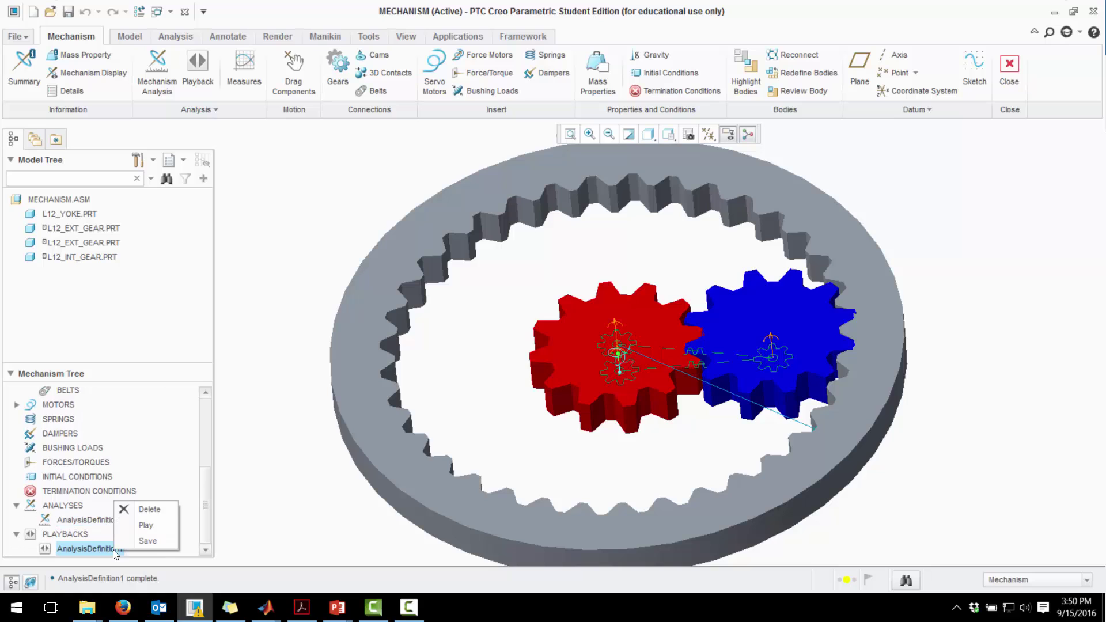
pyautogui.click(147, 526)
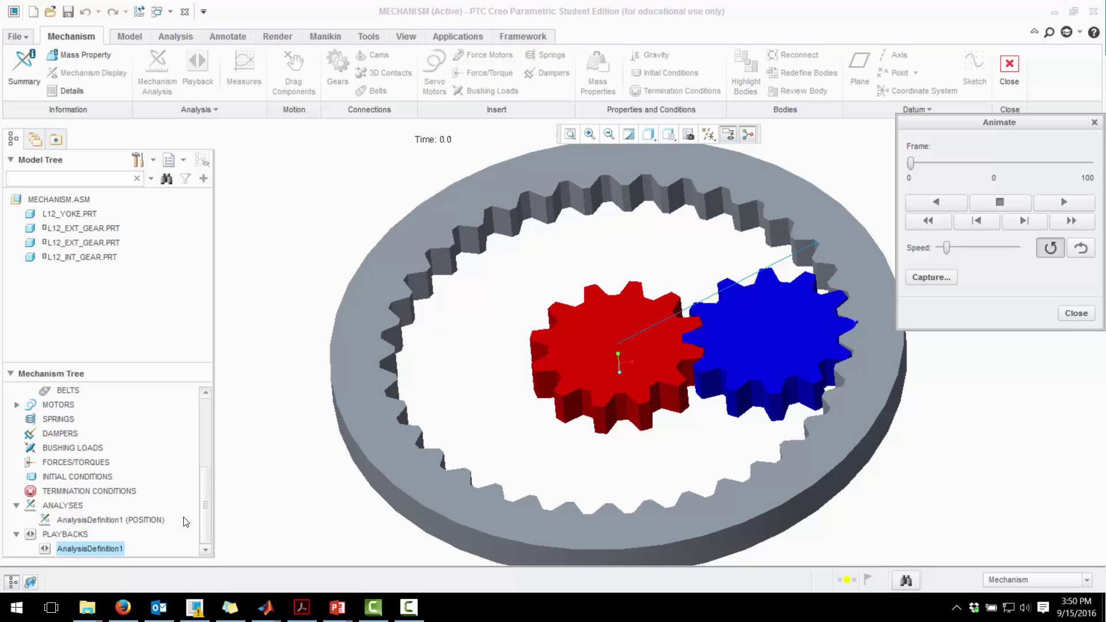
pyautogui.moveTo(1036, 122); pyautogui.dragTo(756, 116)
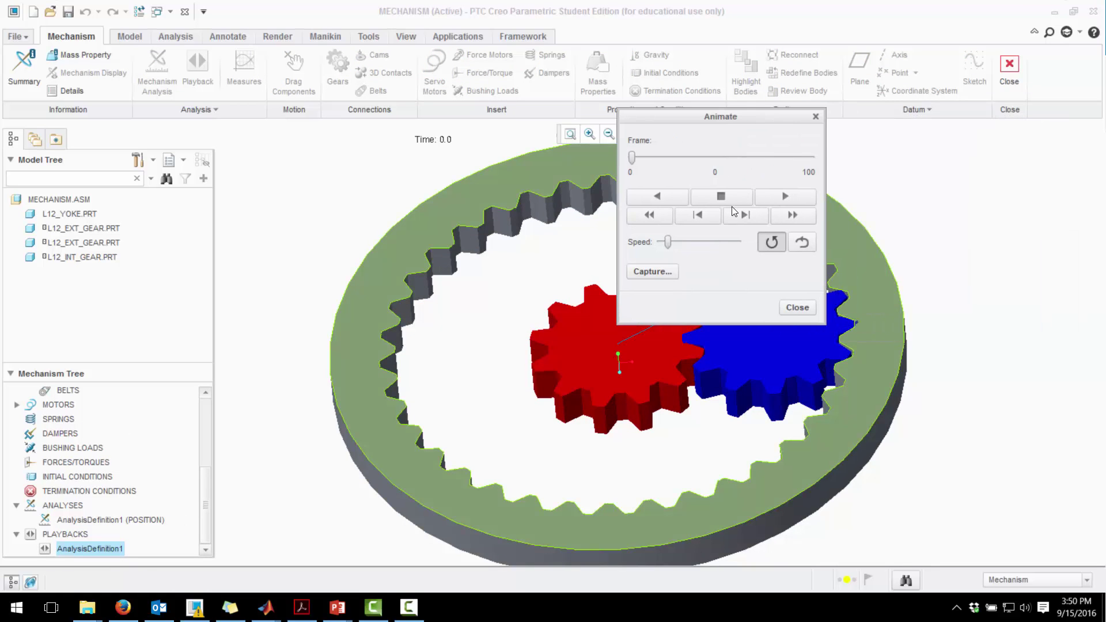
# - Capture the animation as an uncompressed AVI named MECHANISM.avi at 640 by 323 pixels and 25 fps, and close the playback
pyautogui.click(664, 276)
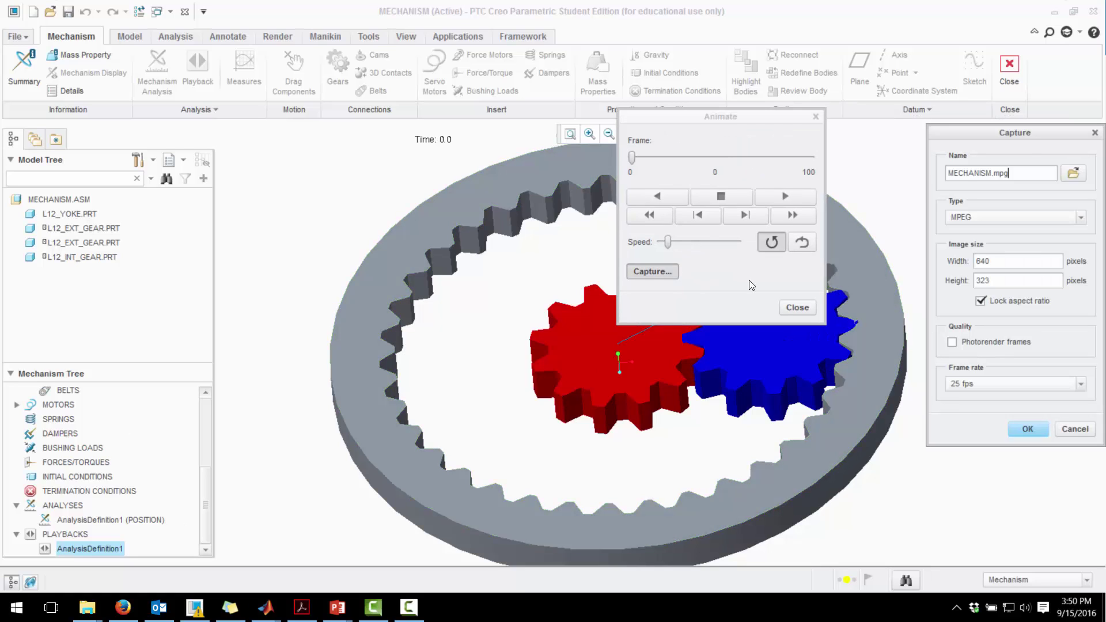
pyautogui.moveTo(1024, 136); pyautogui.dragTo(532, 159)
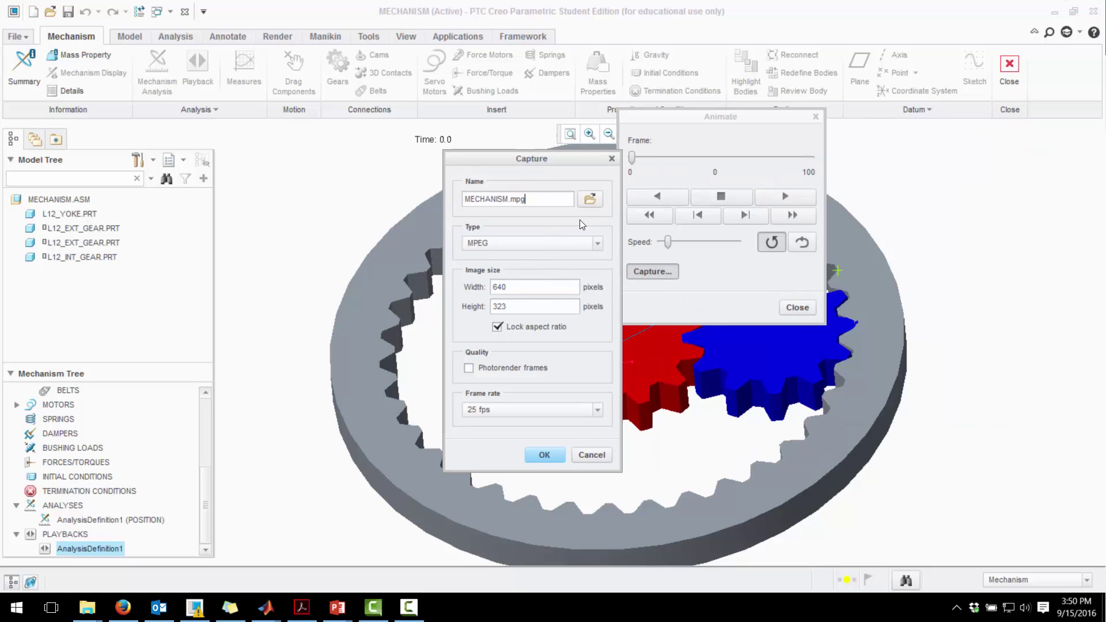
pyautogui.click(598, 242)
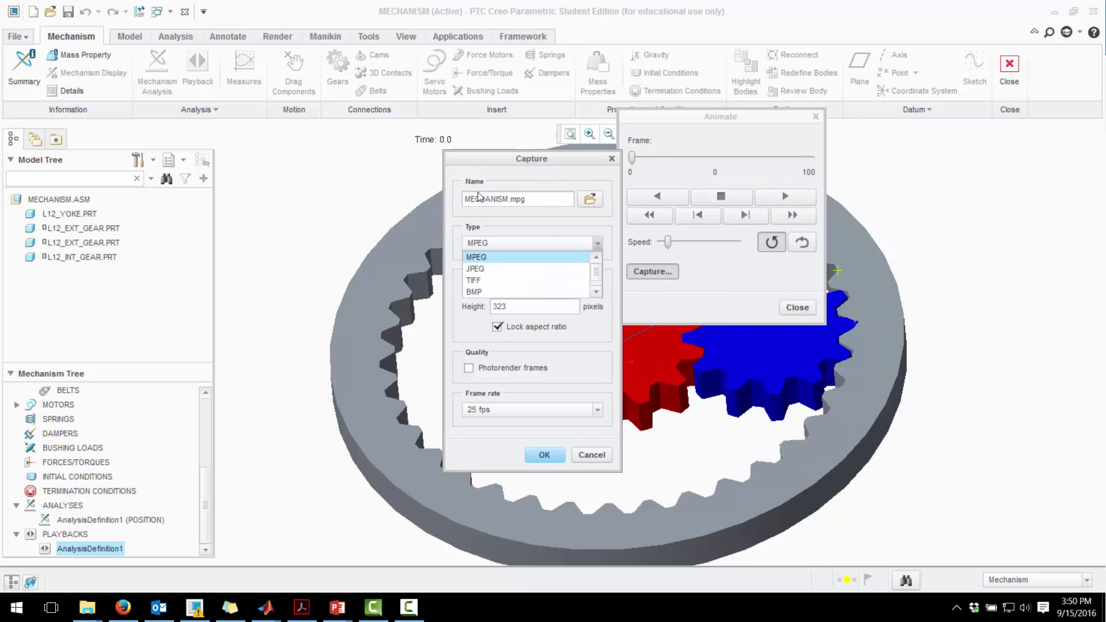
pyautogui.click(597, 291)
pyautogui.click(508, 292)
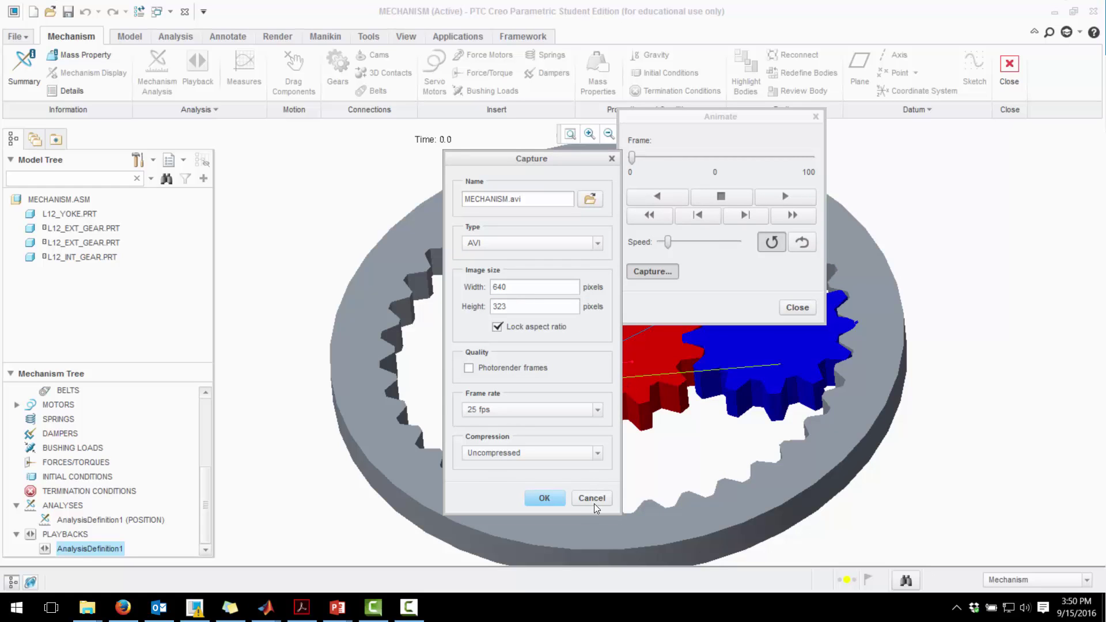
pyautogui.click(545, 498)
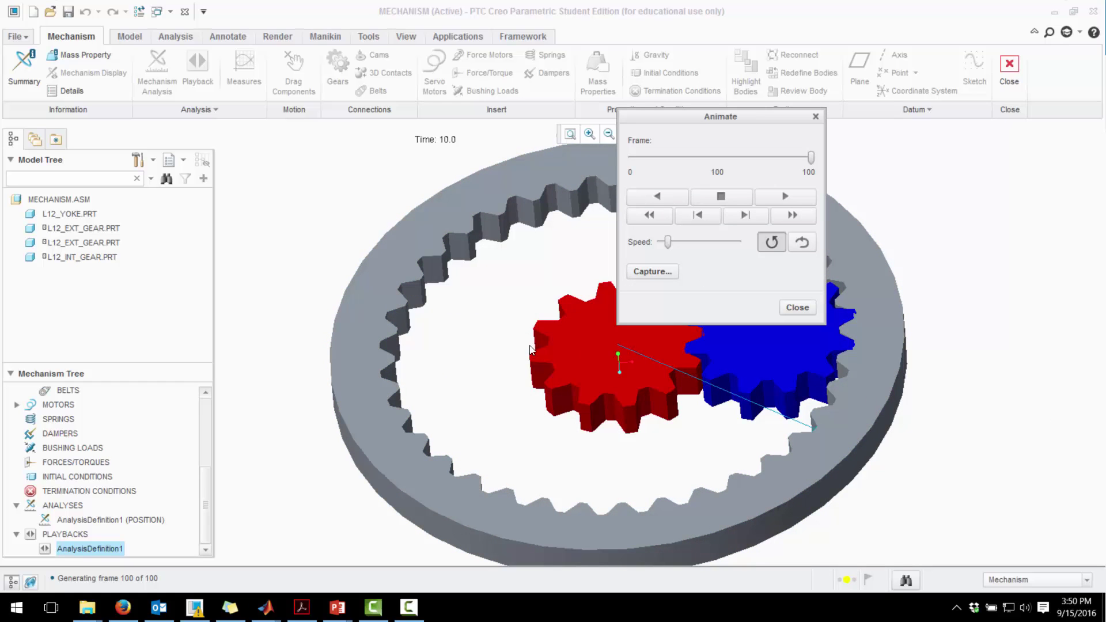
pyautogui.click(798, 308)
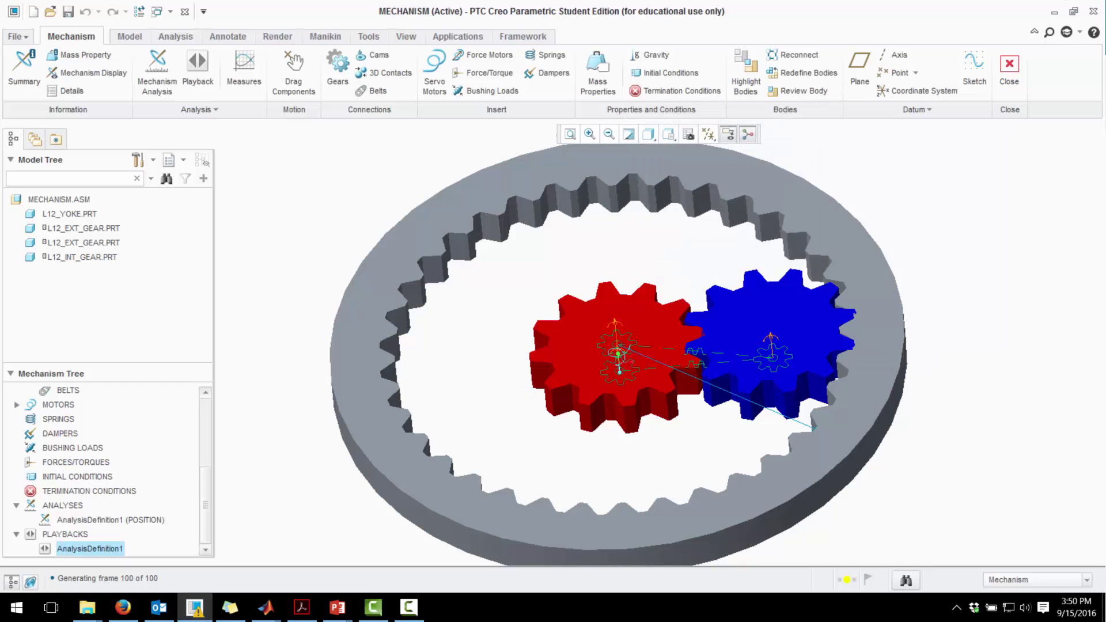